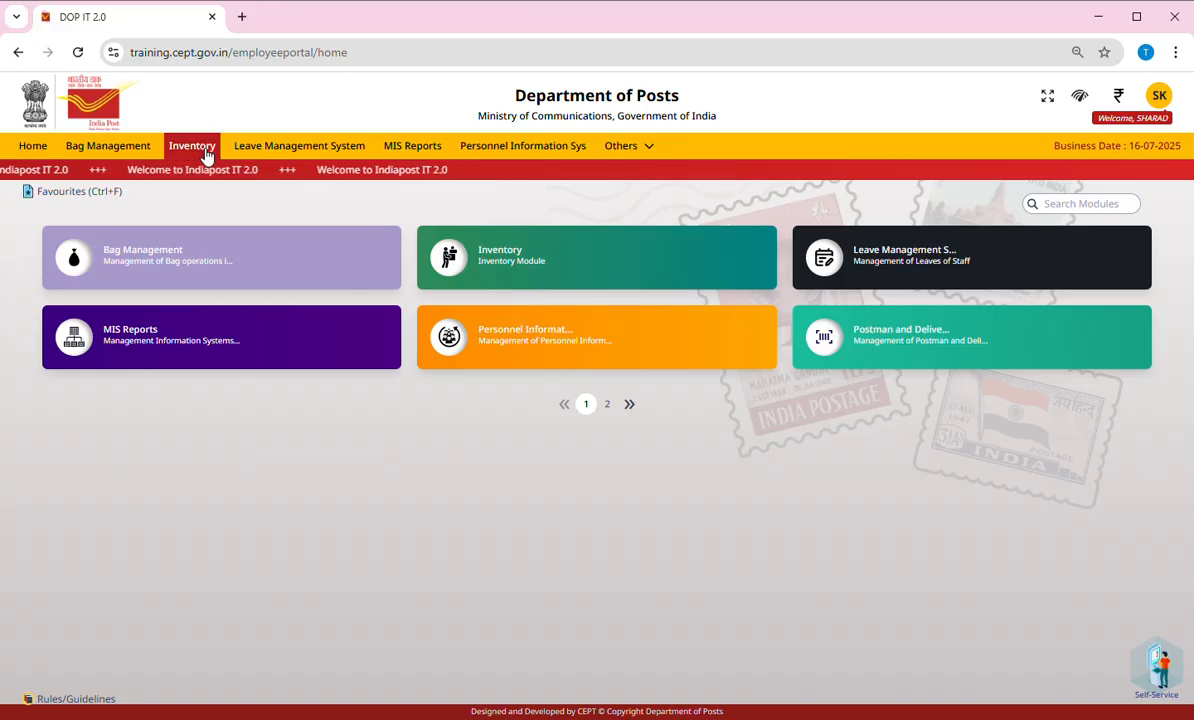
# - Go from the portal home through Inventory to the Raise Indent - Operator stock request form
pyautogui.click(205, 150)
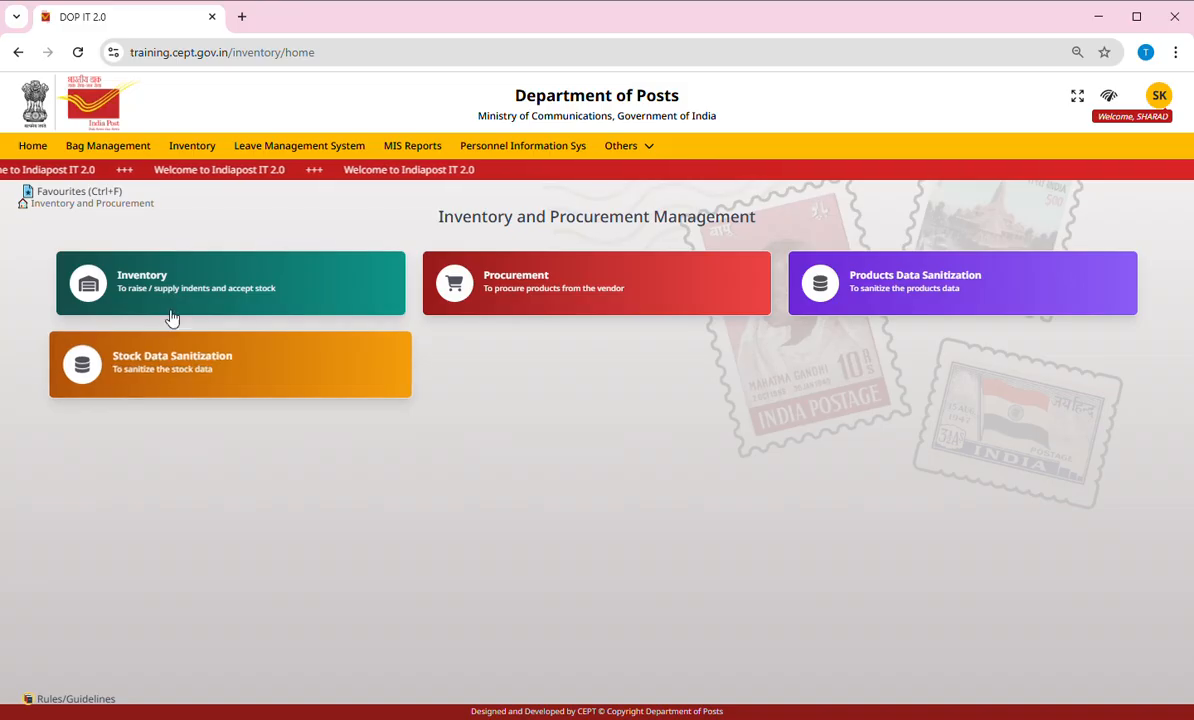
pyautogui.click(163, 293)
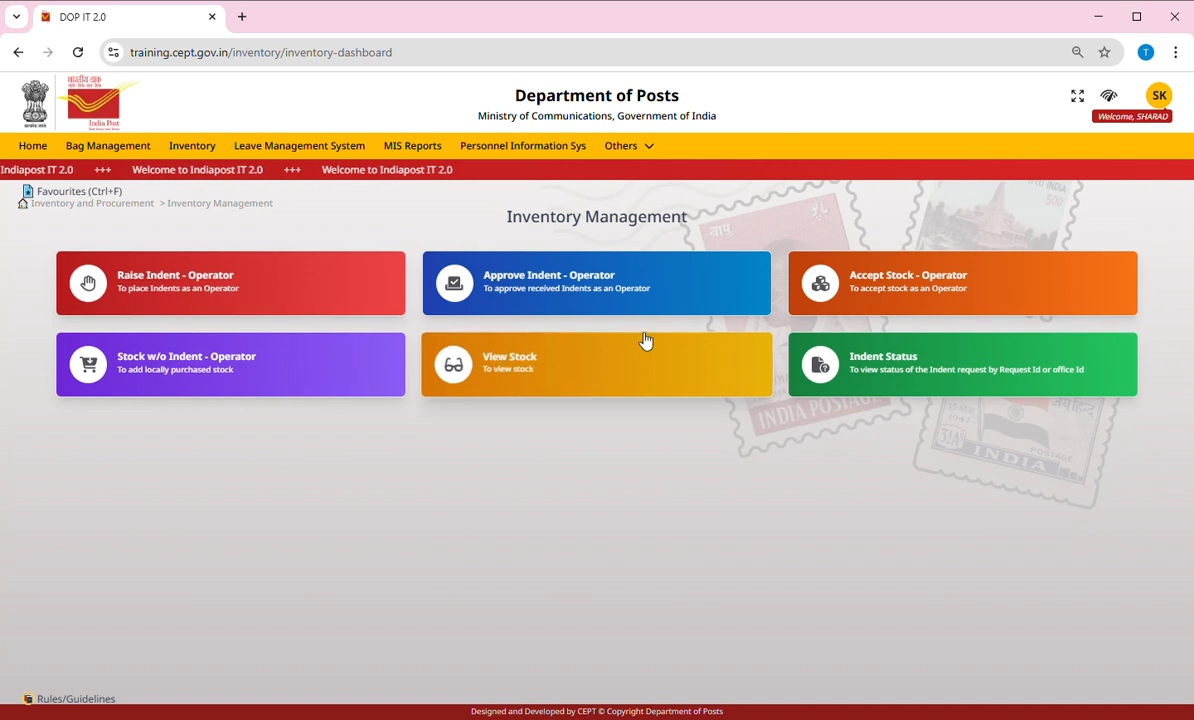
pyautogui.click(166, 287)
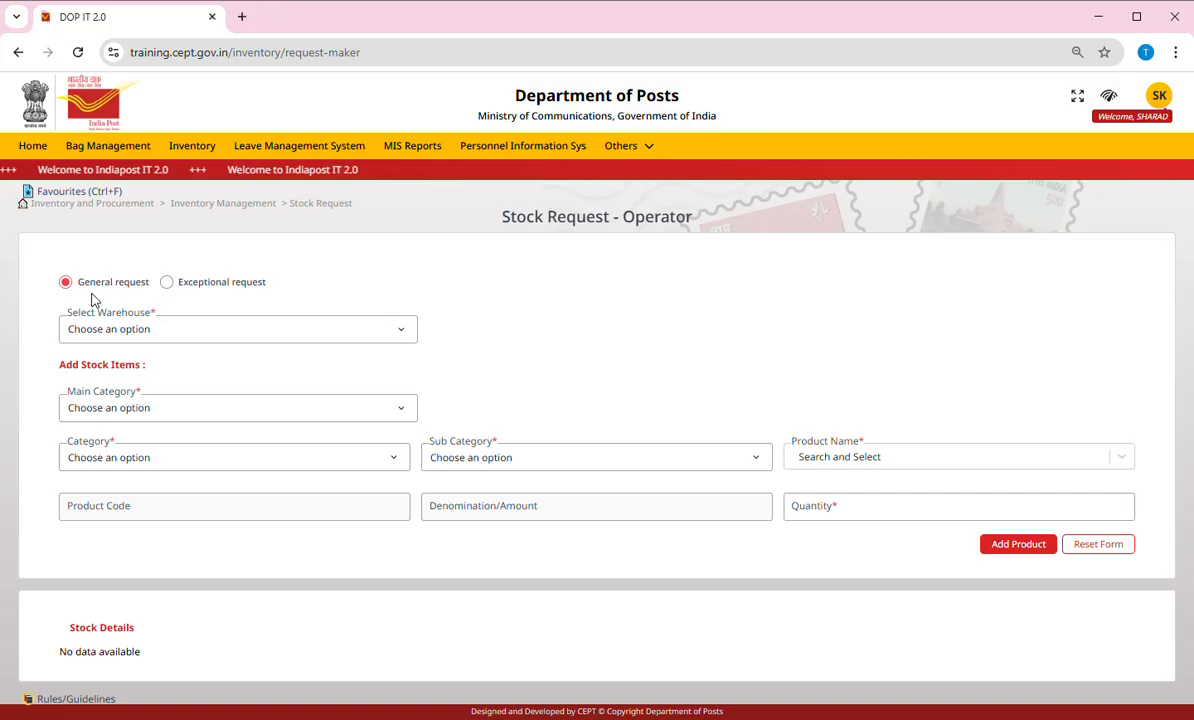
# - Try Exceptional request, then set the stock request back to General request
pyautogui.click(167, 283)
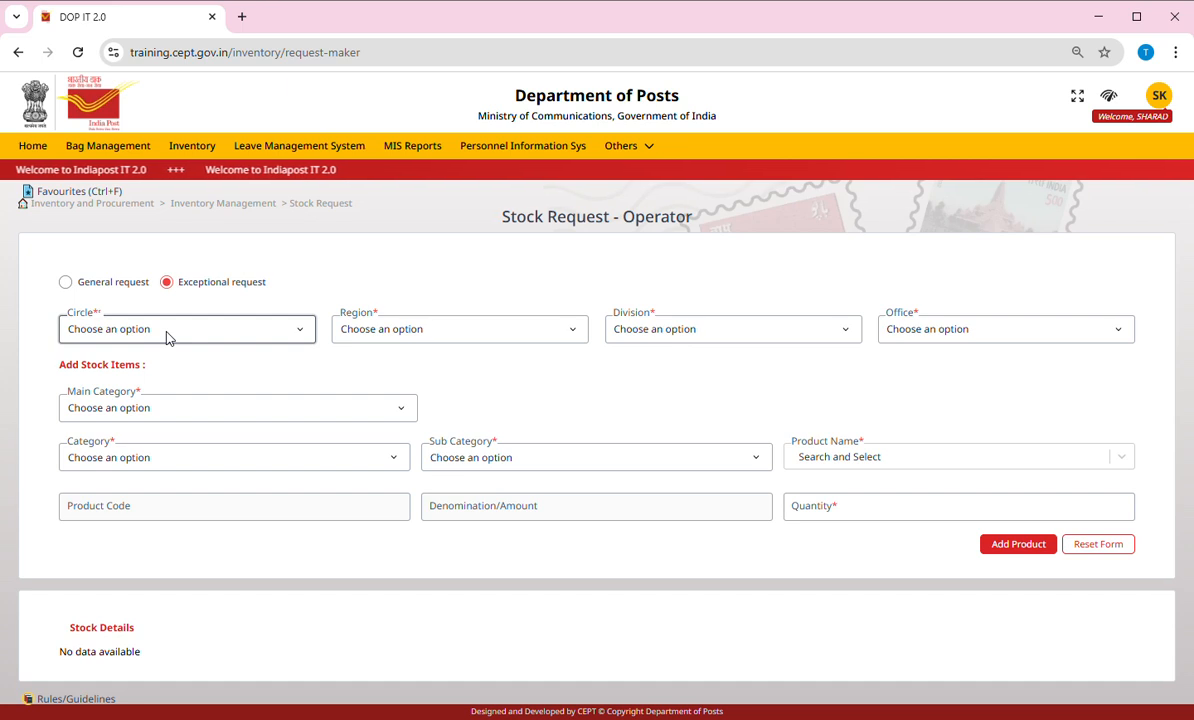
pyautogui.click(66, 282)
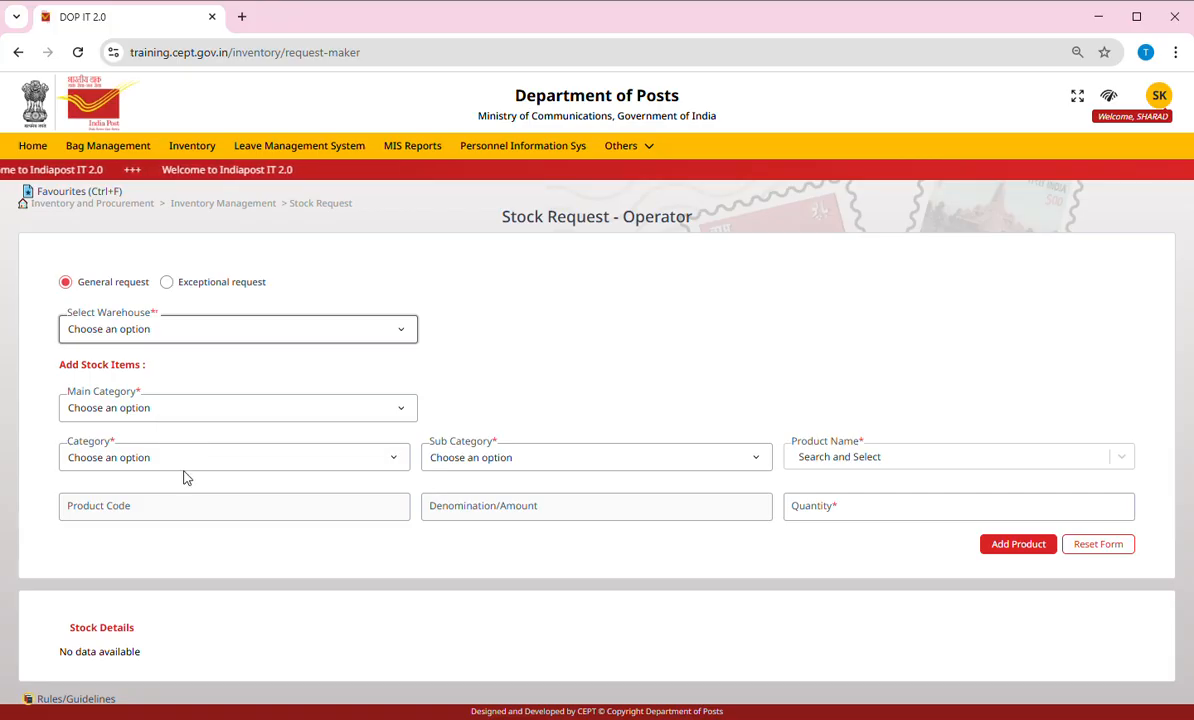
# - Set the item to Stamps n Stationery, Definitive Stamps, Definitive - PUBLIC POSTAGE ST
pyautogui.click(152, 412)
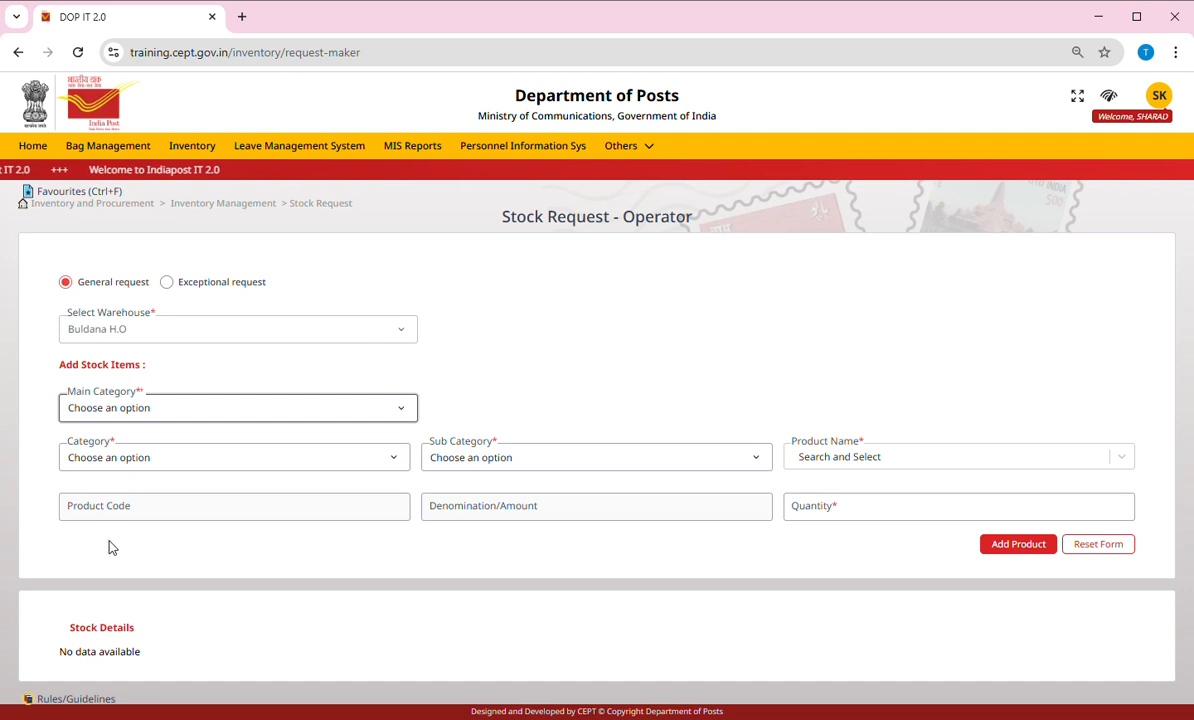
pyautogui.press('Down')
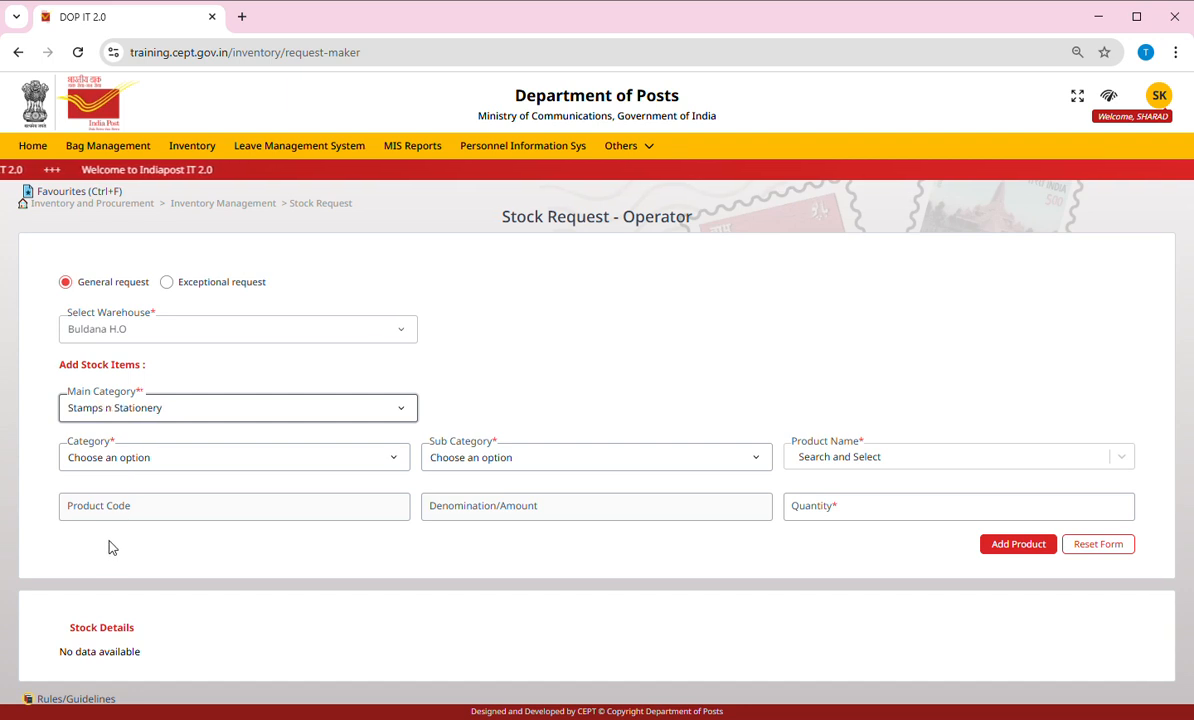
pyautogui.press('Tab')
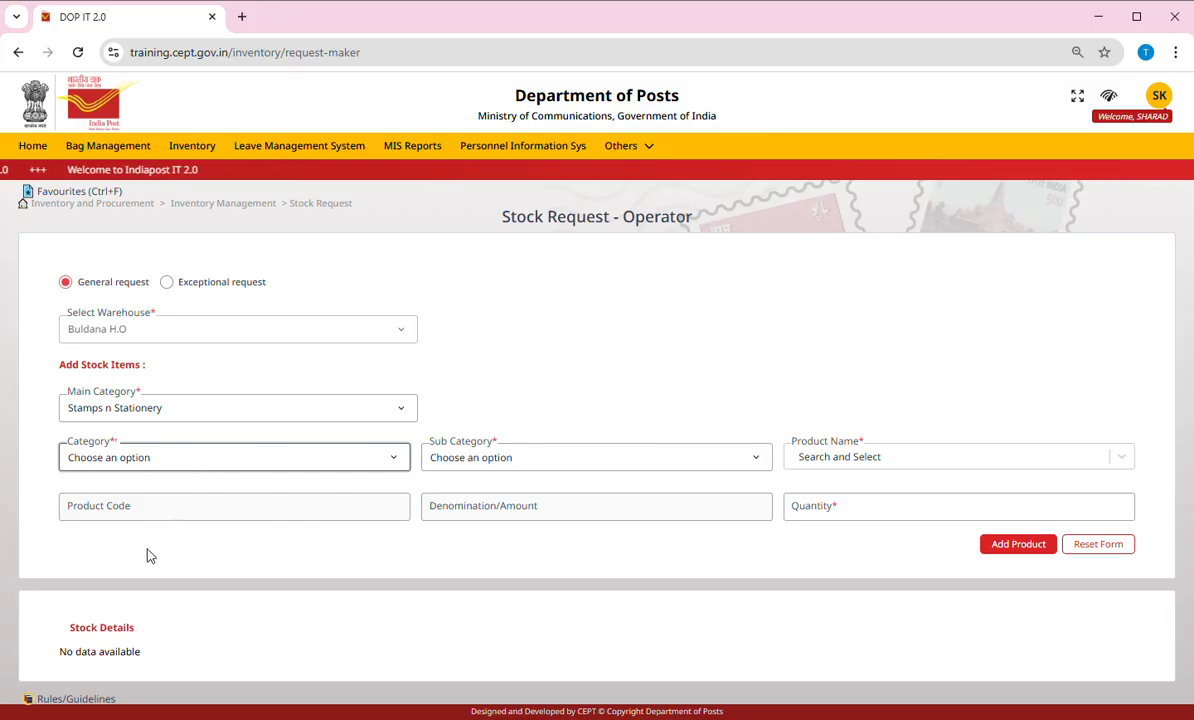
pyautogui.press('Down')
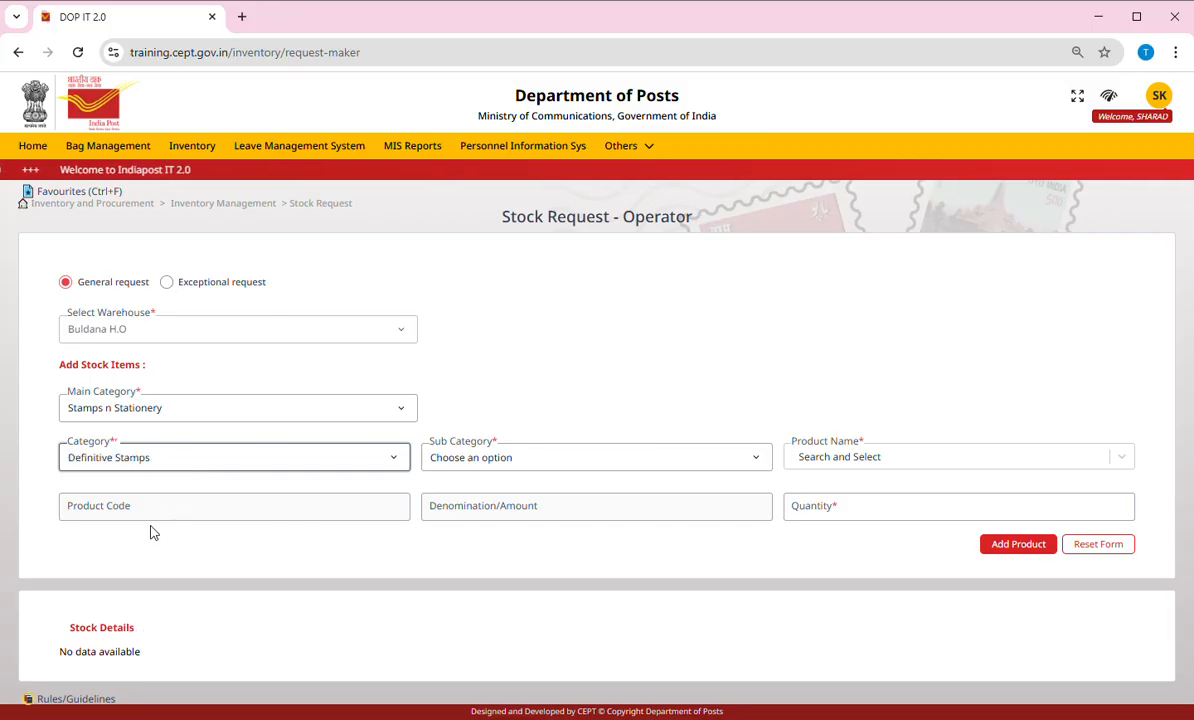
pyautogui.press('Tab')
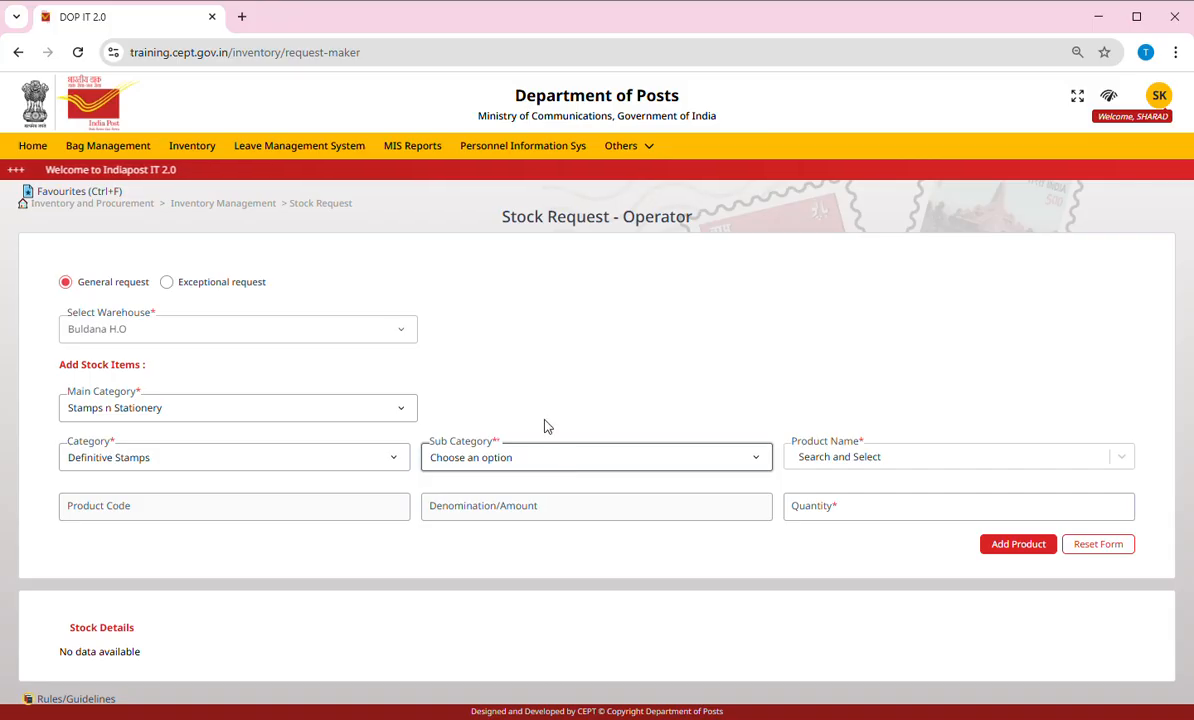
pyautogui.press('Down')
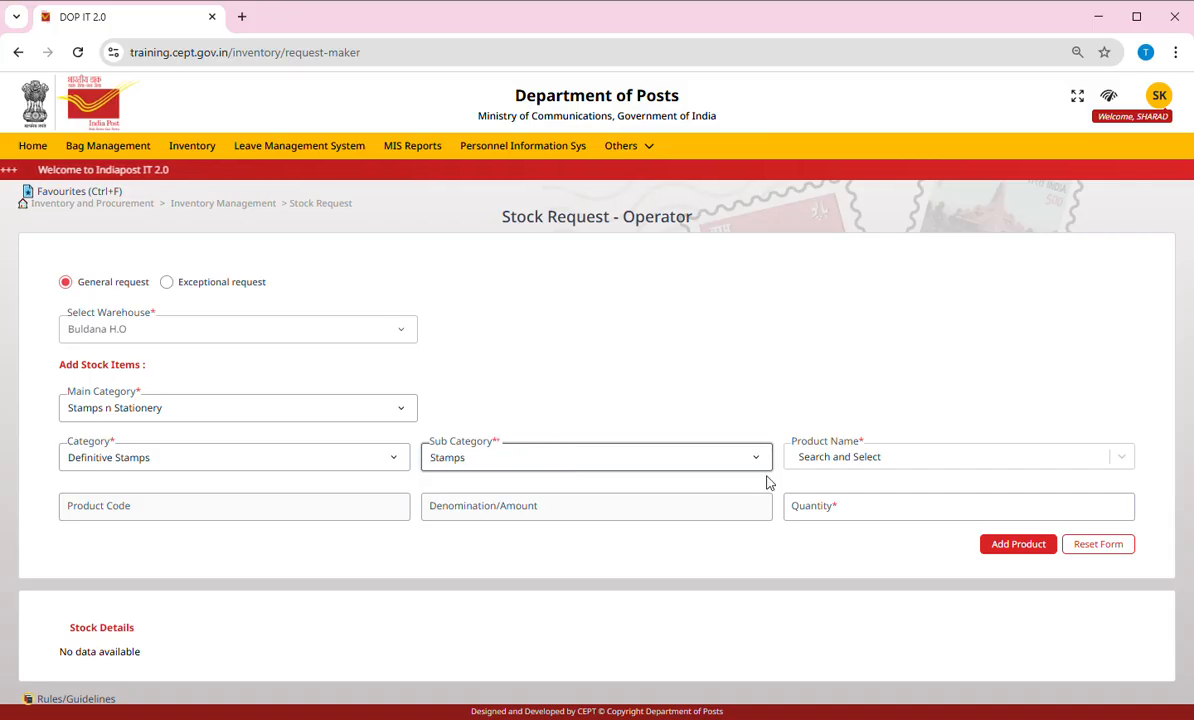
pyautogui.click(887, 457)
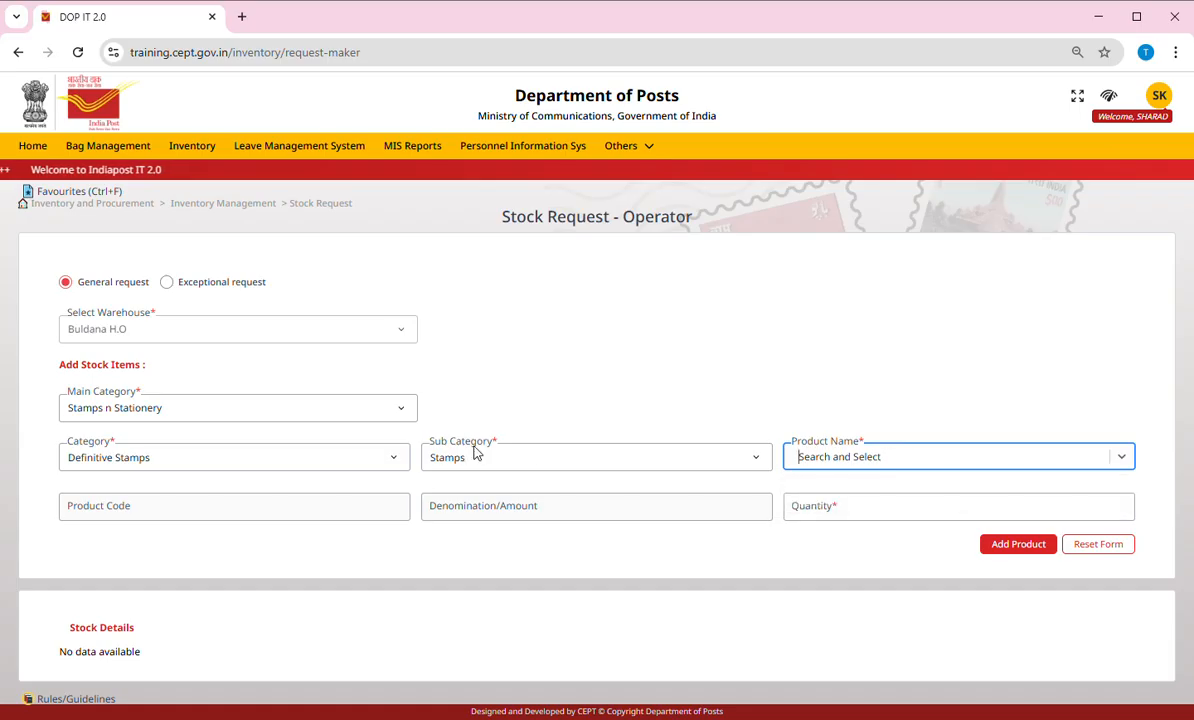
pyautogui.click(499, 465)
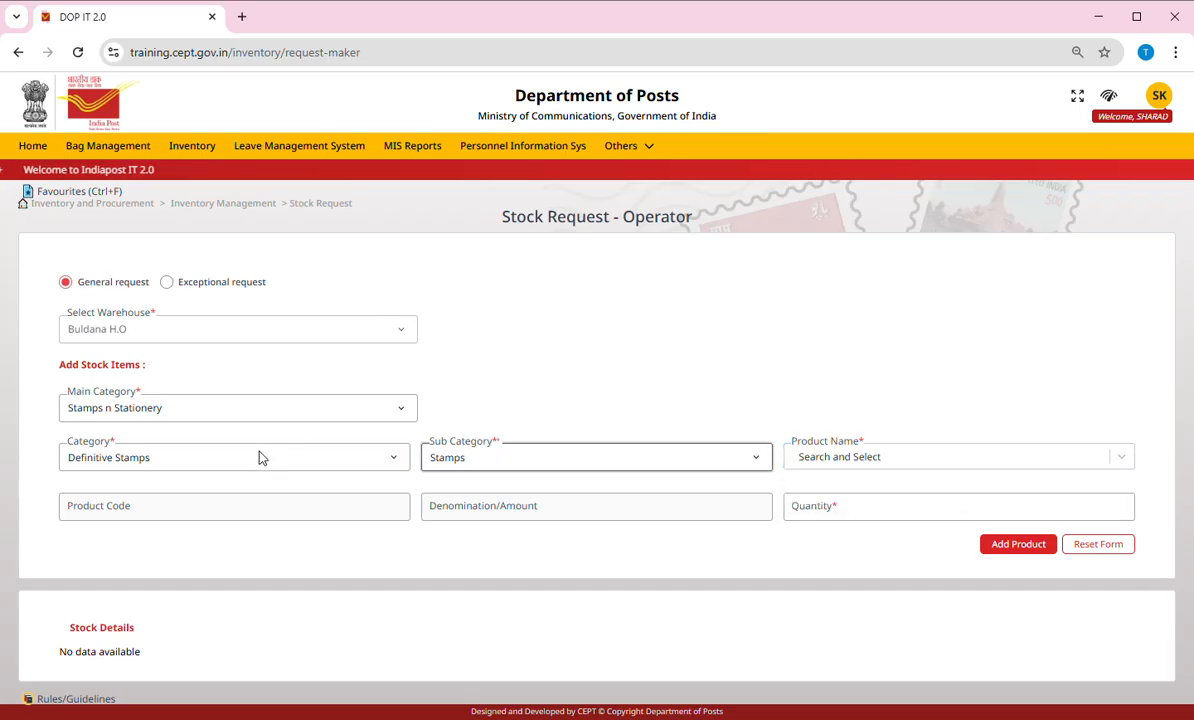
pyautogui.click(205, 462)
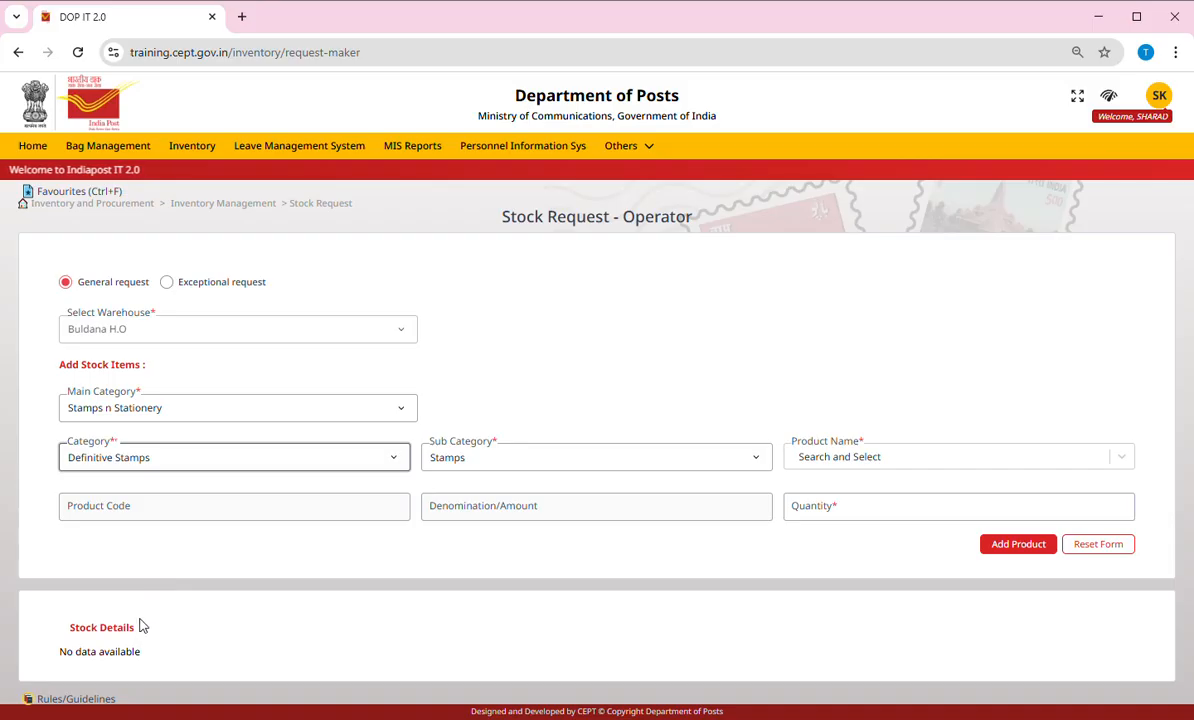
pyautogui.click(480, 465)
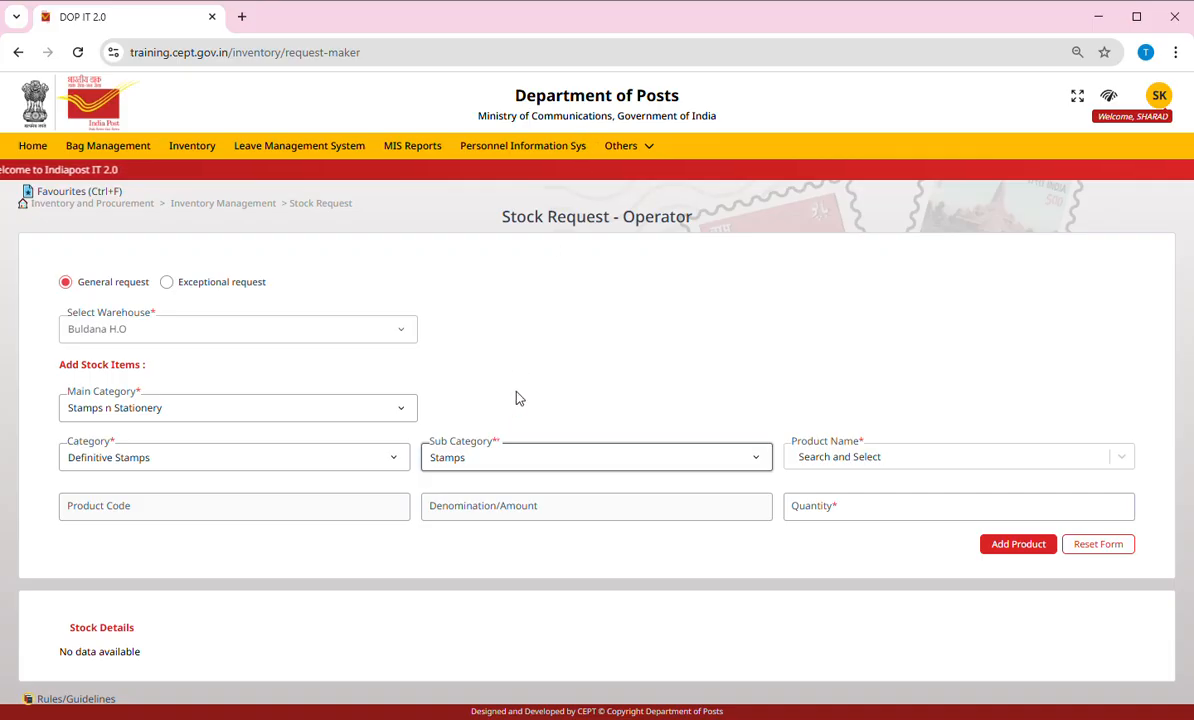
pyautogui.press('Down')
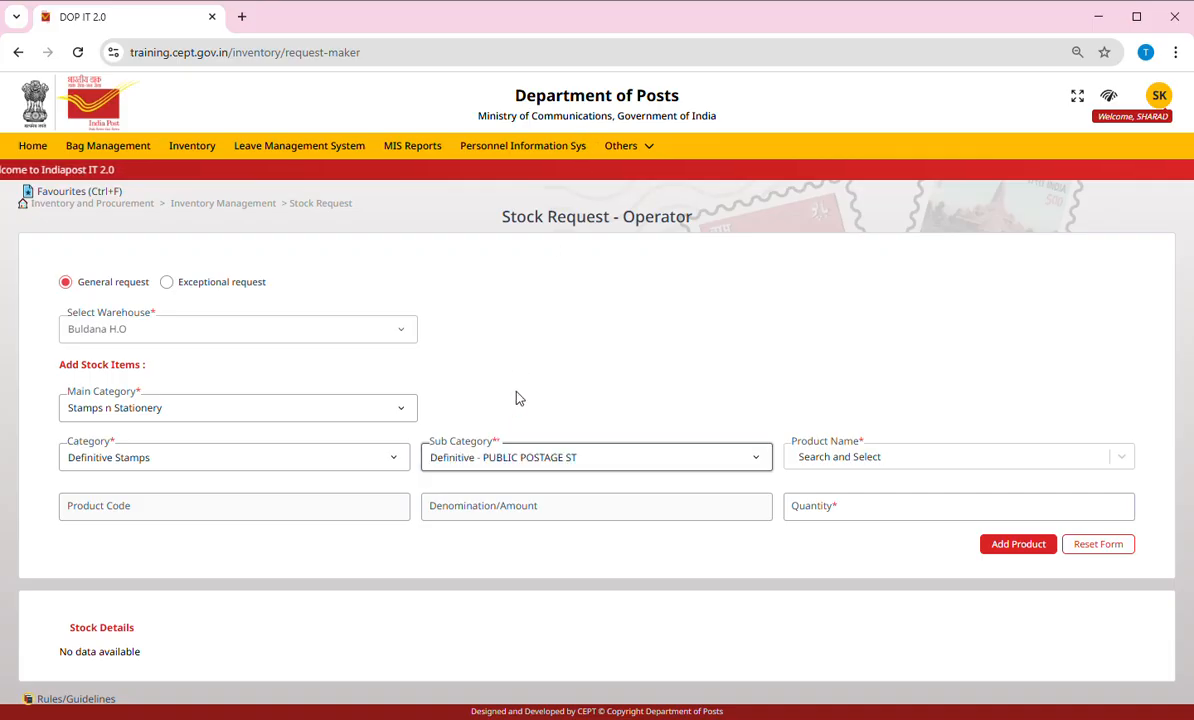
# - Search 'pate' and add 5 Sardar Vallab Bhai Patel (500P) stamps to Stock Details
pyautogui.click(887, 458)
pyautogui.scroll(-7, 951, 530)
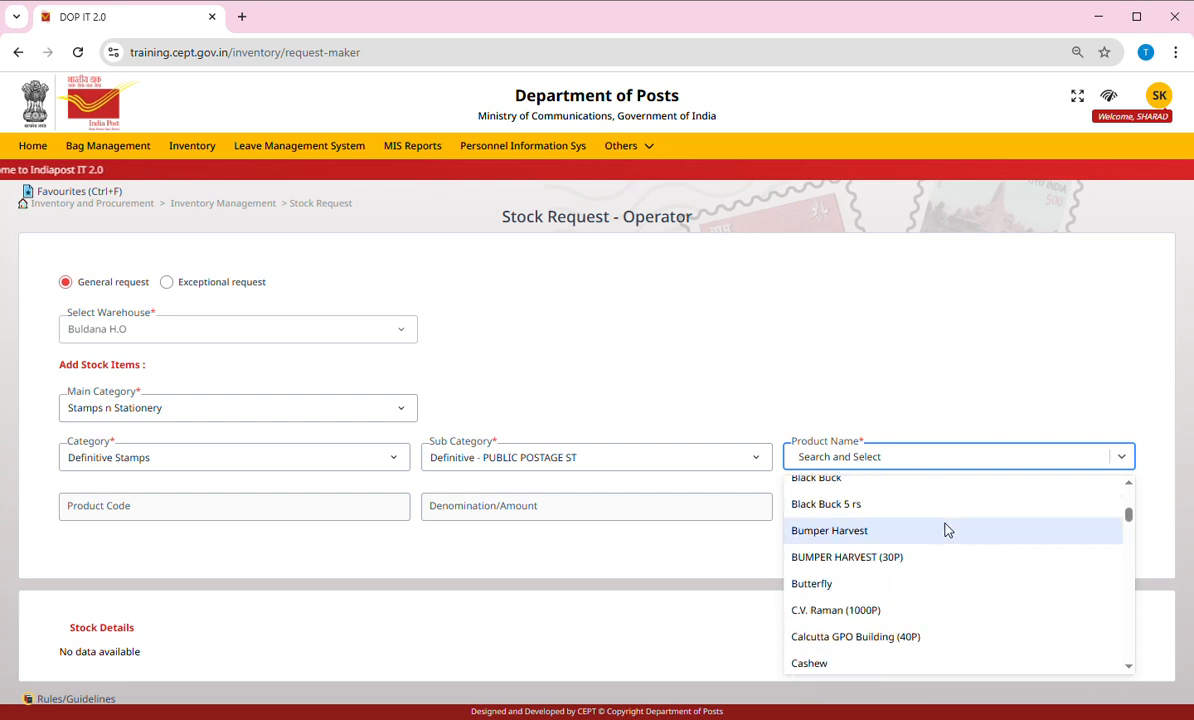
pyautogui.scroll(-3, 923, 575)
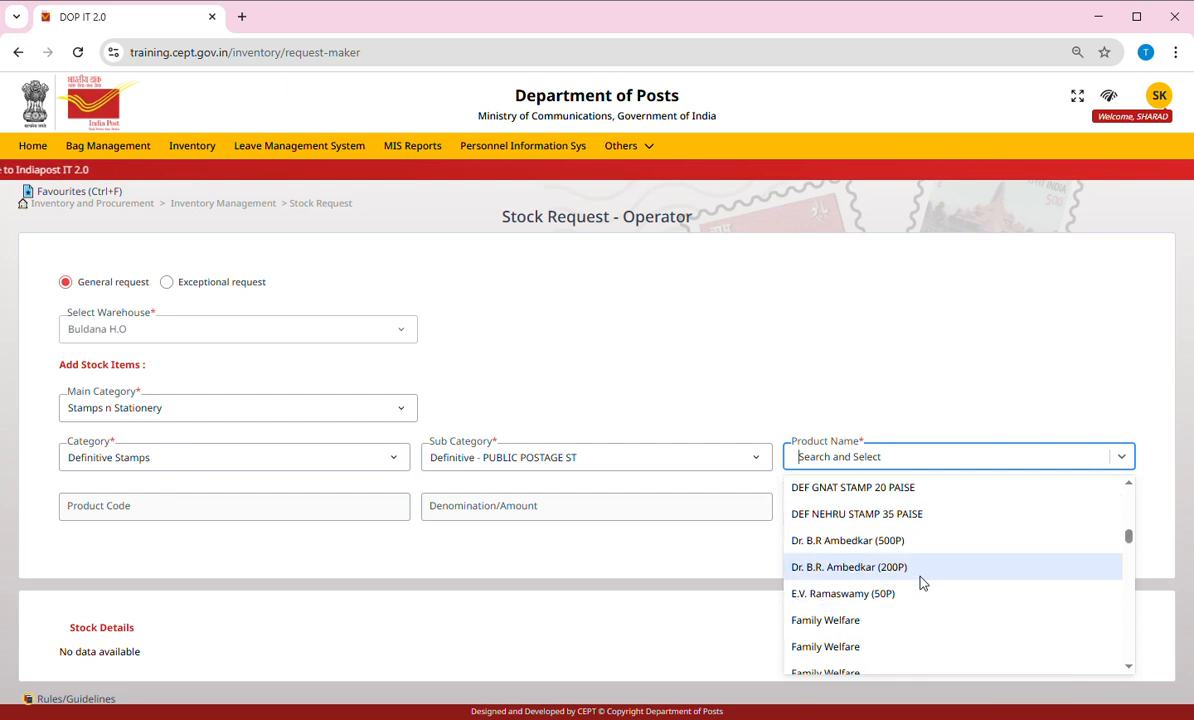
pyautogui.write('pate')
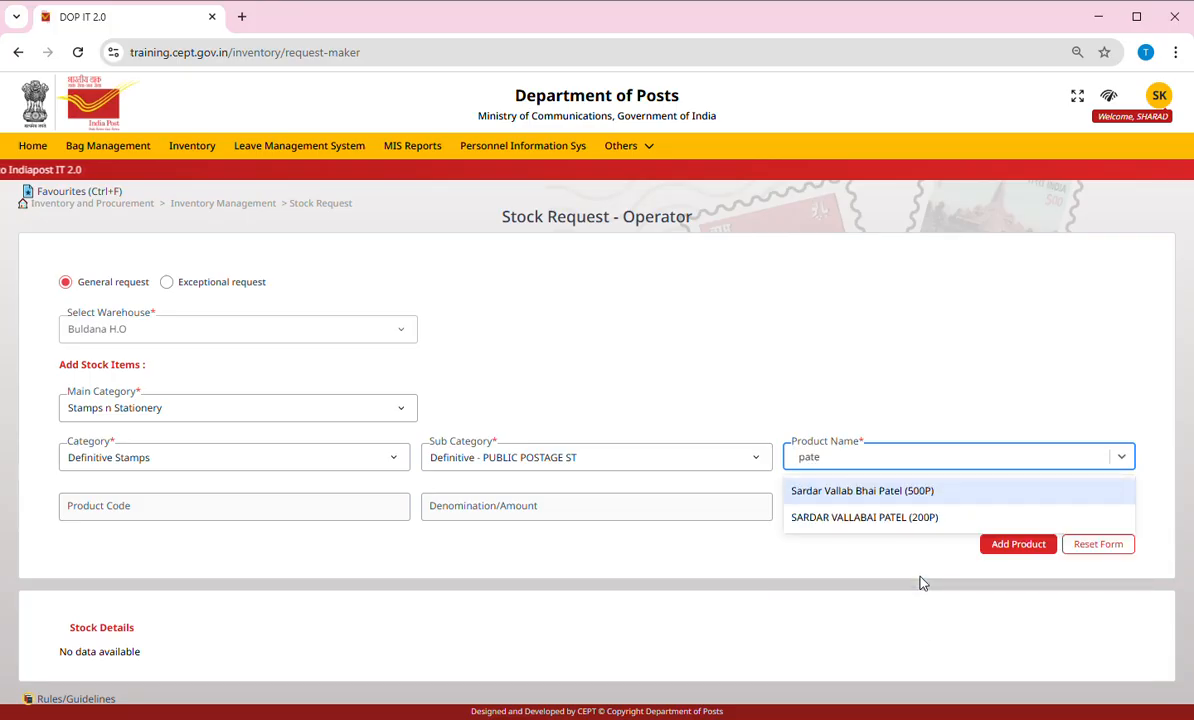
pyautogui.click(915, 492)
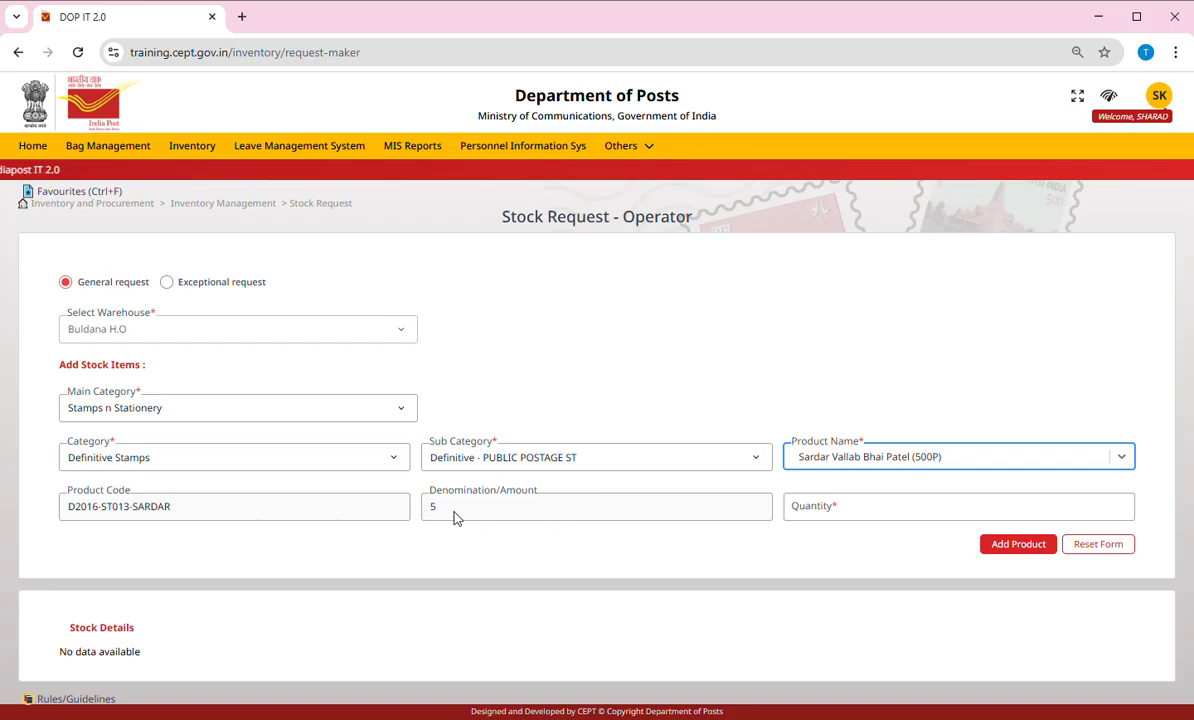
pyautogui.click(835, 506)
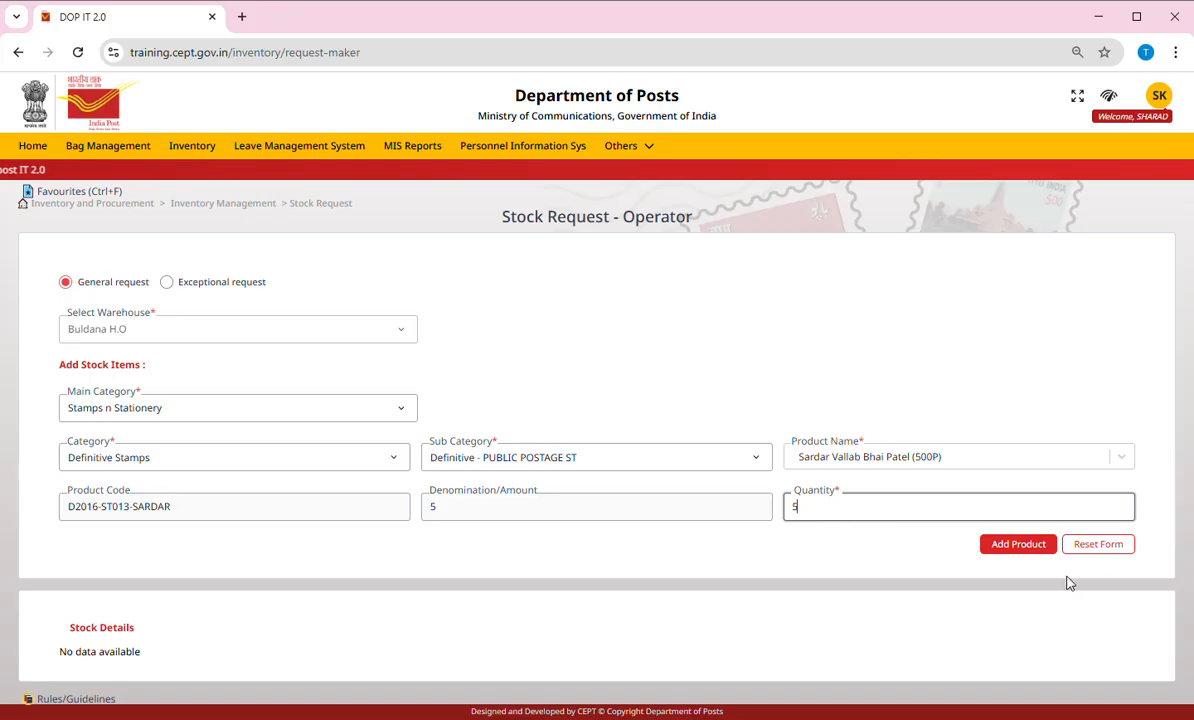
pyautogui.click(1030, 548)
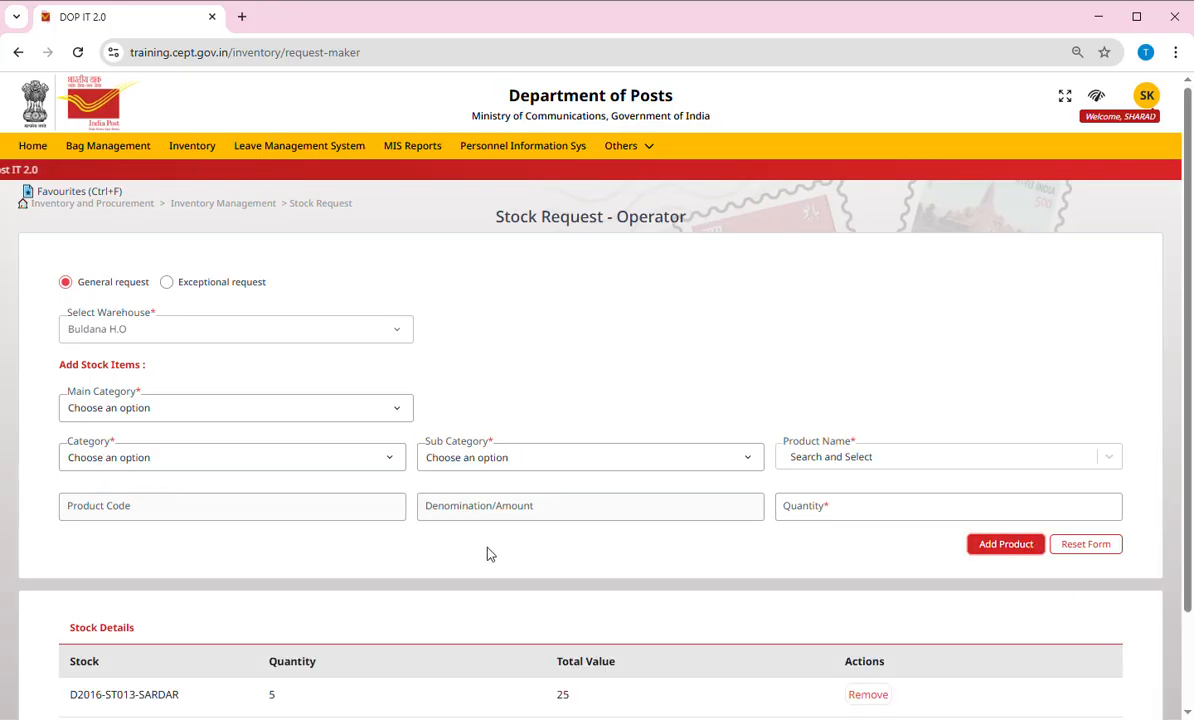
pyautogui.scroll(-2, 470, 530)
# - Set the next item to Stamps n Stationery, Definitive Stamps, Definitive - PUBLIC POSTAGE ST
pyautogui.click(240, 292)
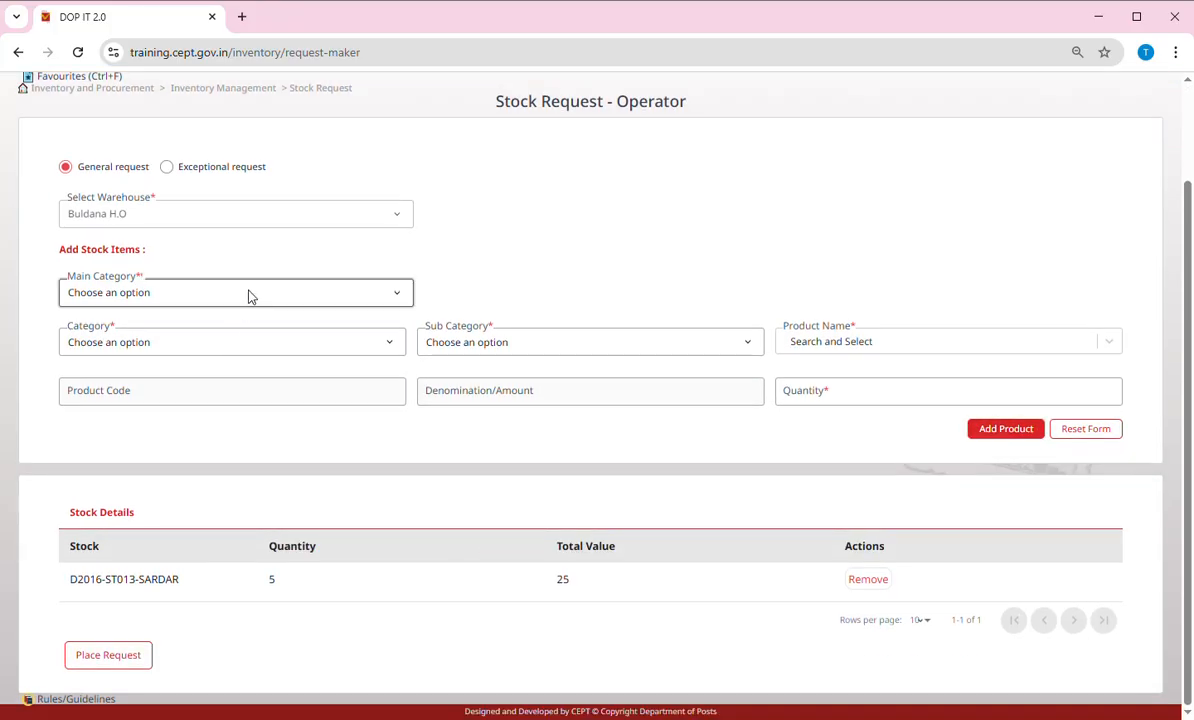
pyautogui.click(135, 423)
pyautogui.click(183, 345)
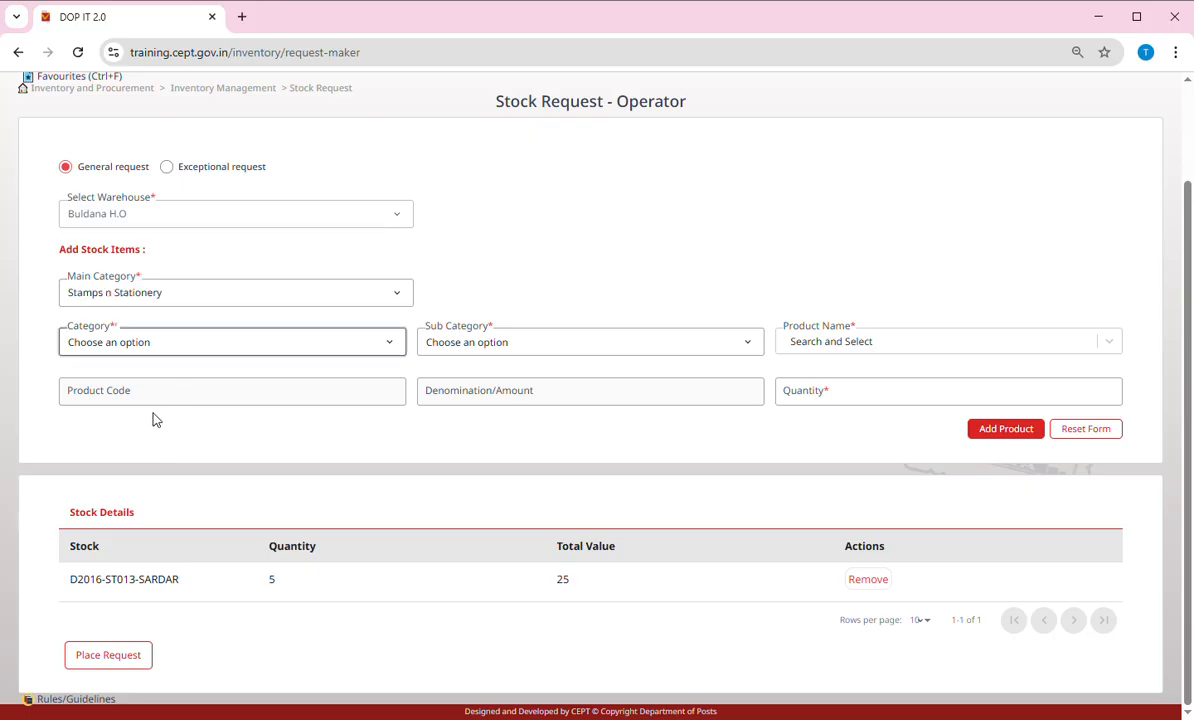
pyautogui.click(233, 391)
pyautogui.click(530, 345)
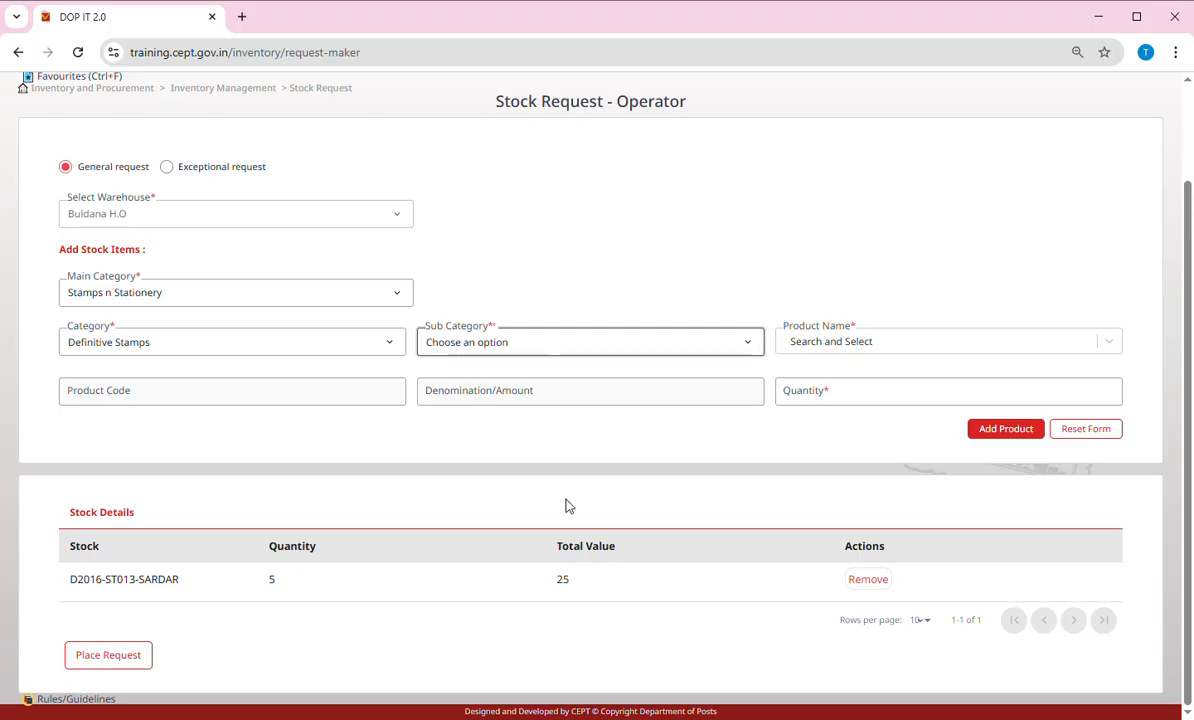
pyautogui.click(545, 670)
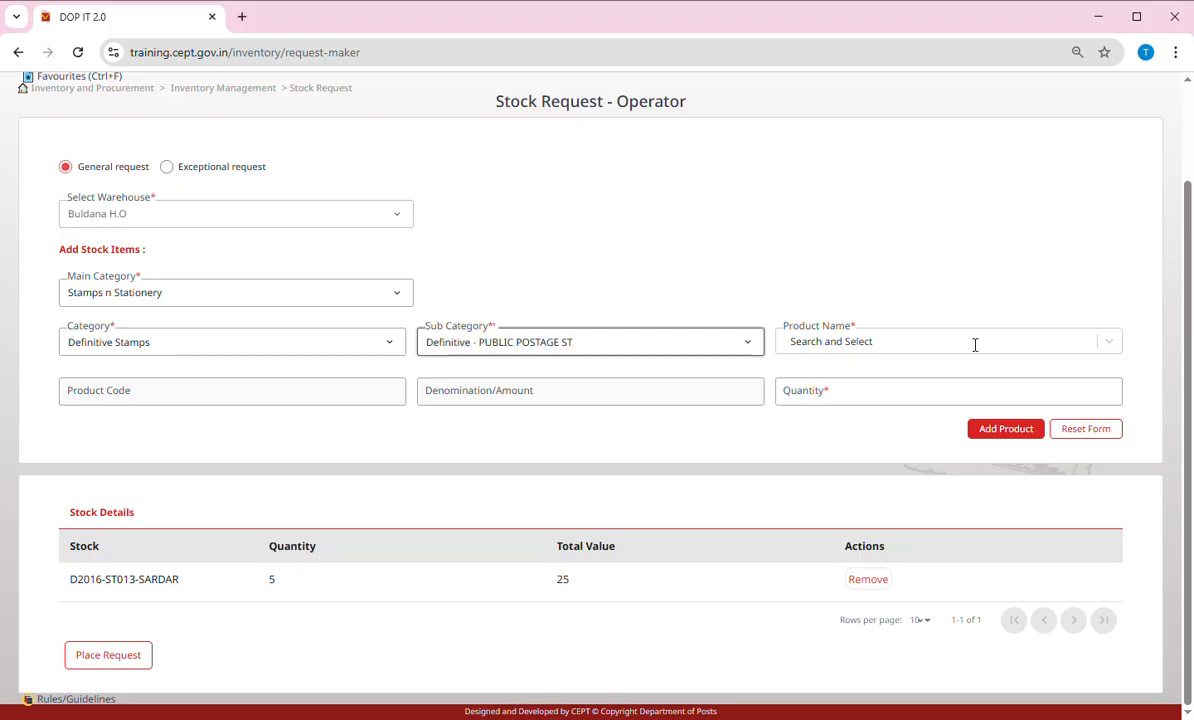
# - Search 'bo' and add SUBHASH CHANDRA BOSE (500P) with quantity 5
pyautogui.click(872, 342)
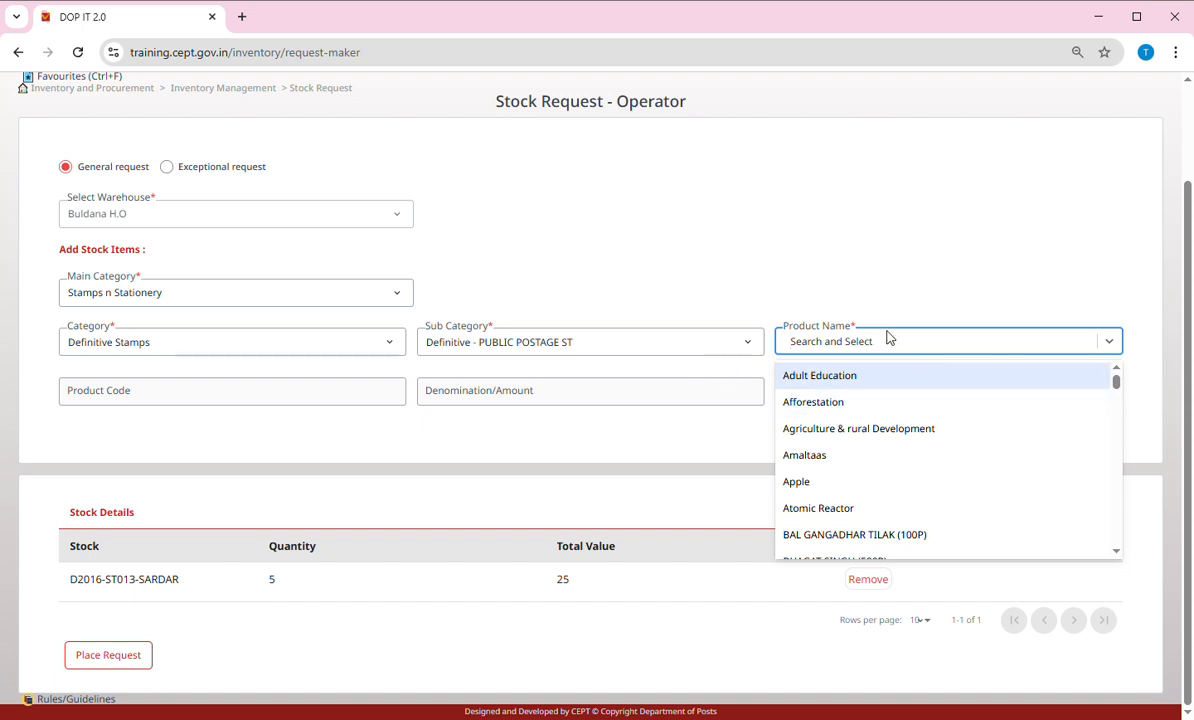
pyautogui.write('bo')
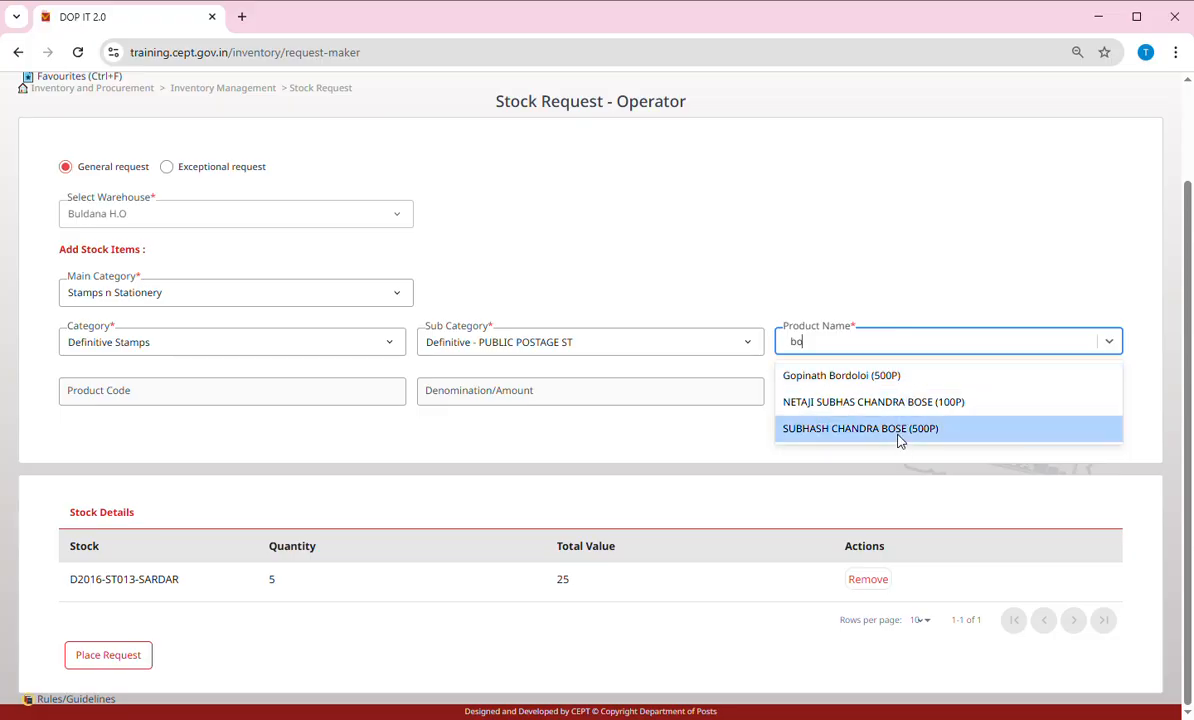
pyautogui.click(899, 430)
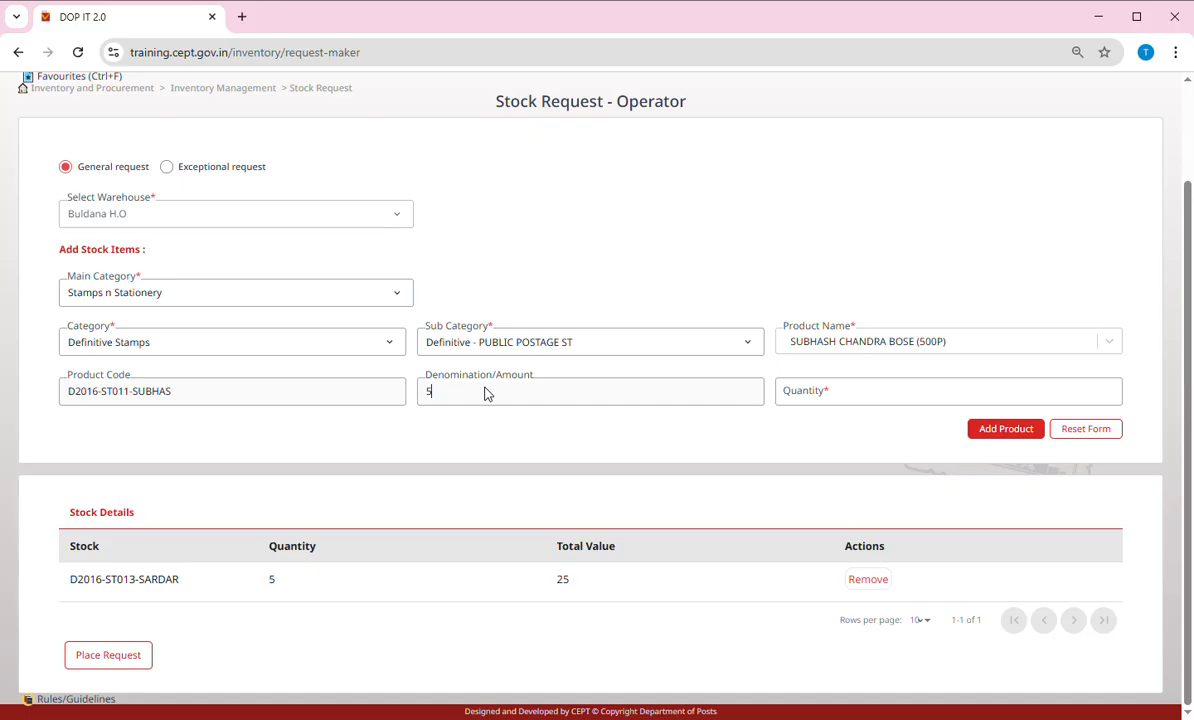
pyautogui.click(845, 395)
pyautogui.write('5')
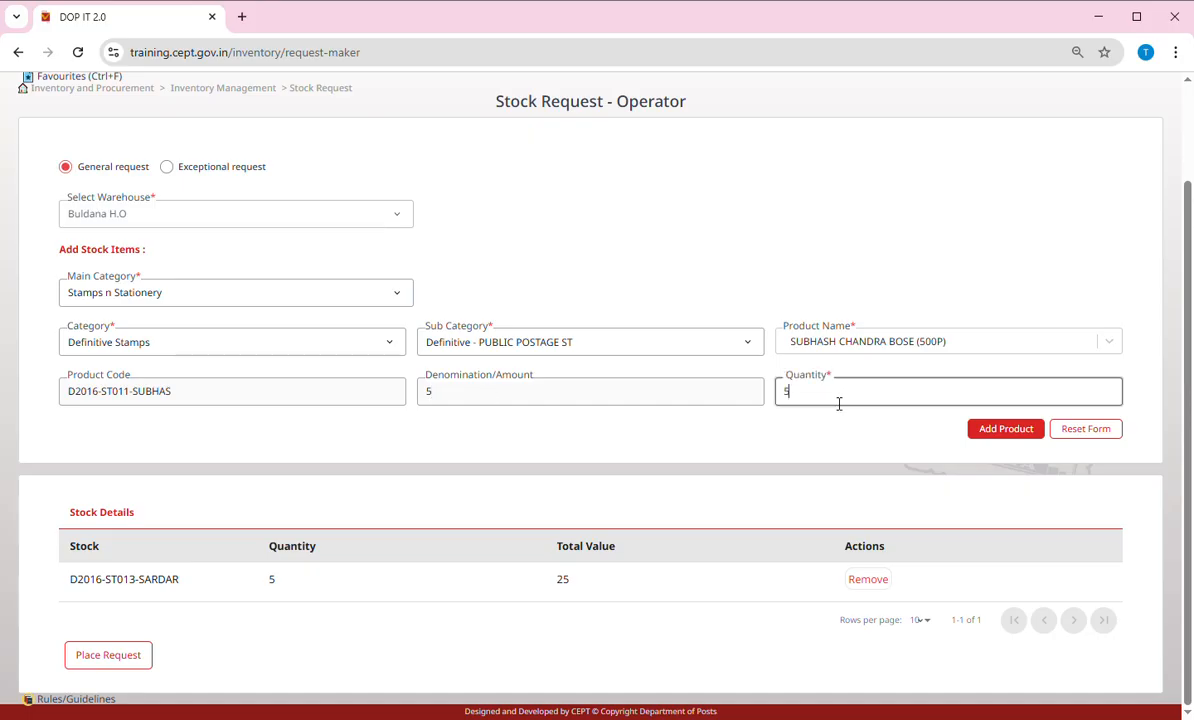
pyautogui.click(1029, 438)
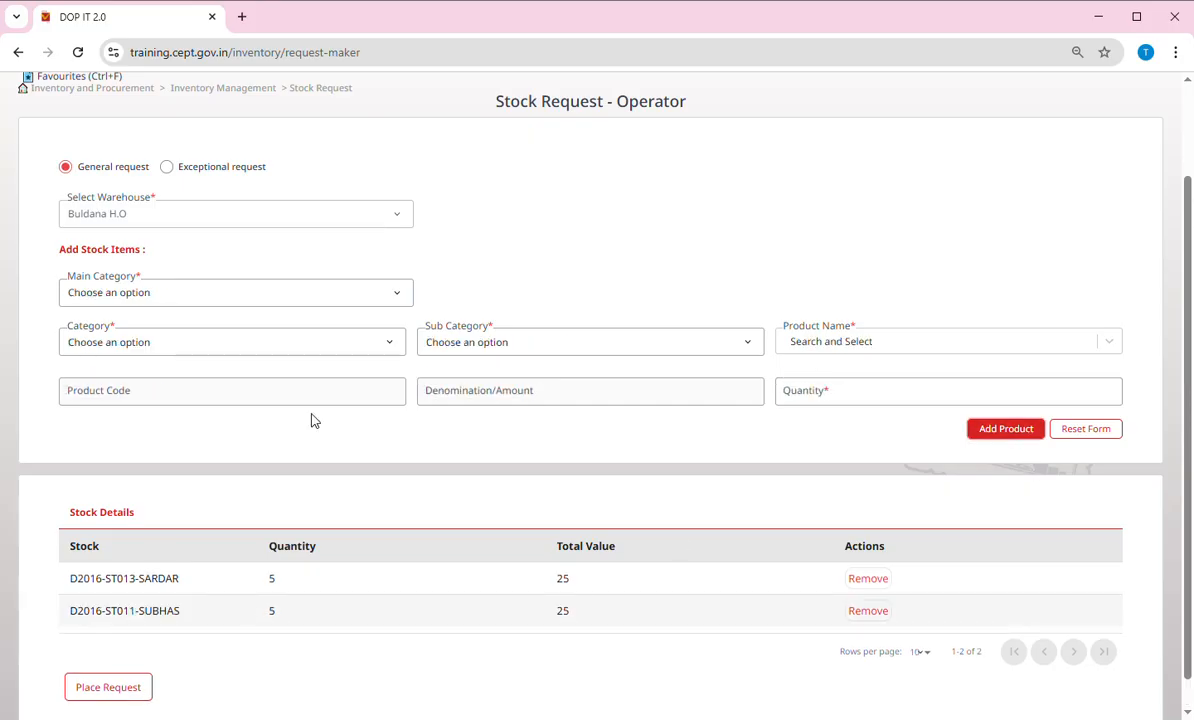
pyautogui.click(245, 291)
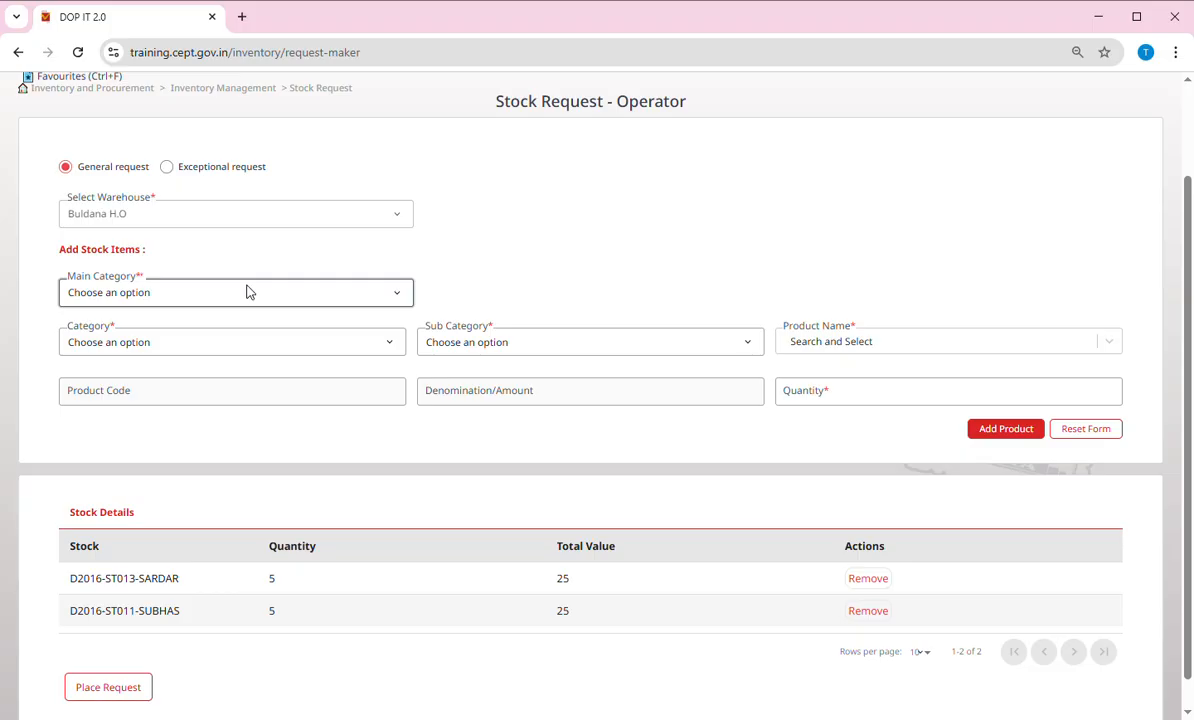
# - Set the third item to Stamps n Stationery, Revenue Stamps, Revenue Stamps
pyautogui.click(152, 423)
pyautogui.click(233, 336)
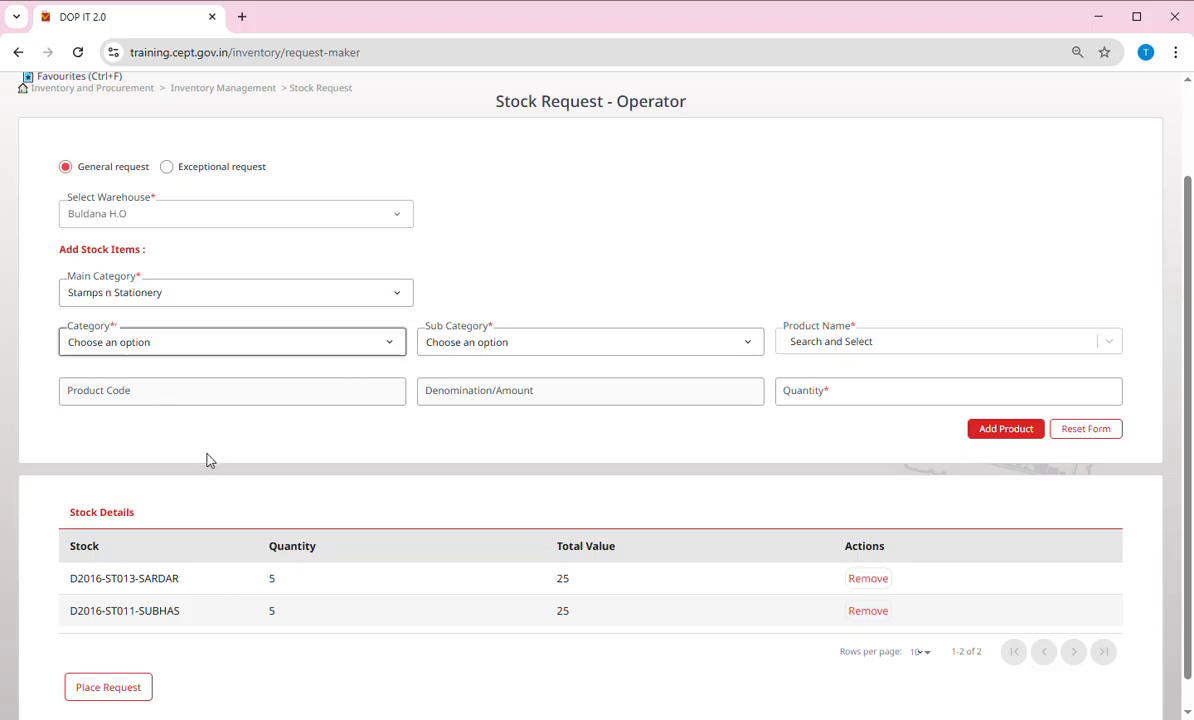
pyautogui.click(168, 464)
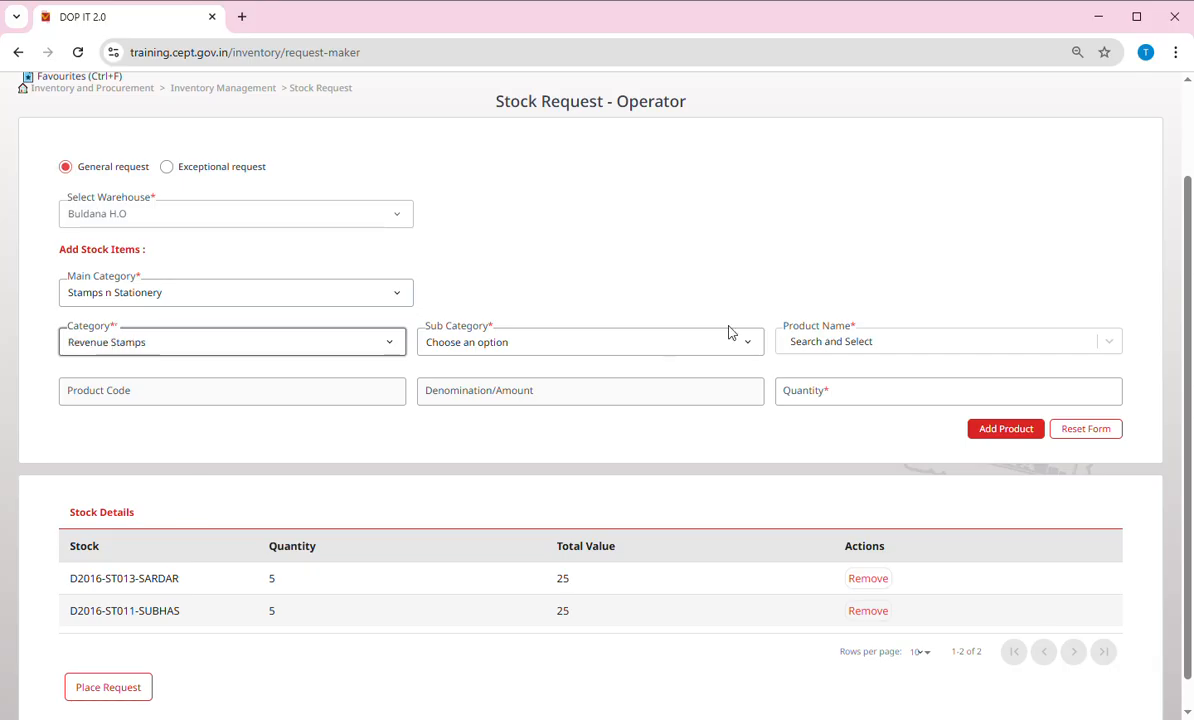
pyautogui.click(536, 342)
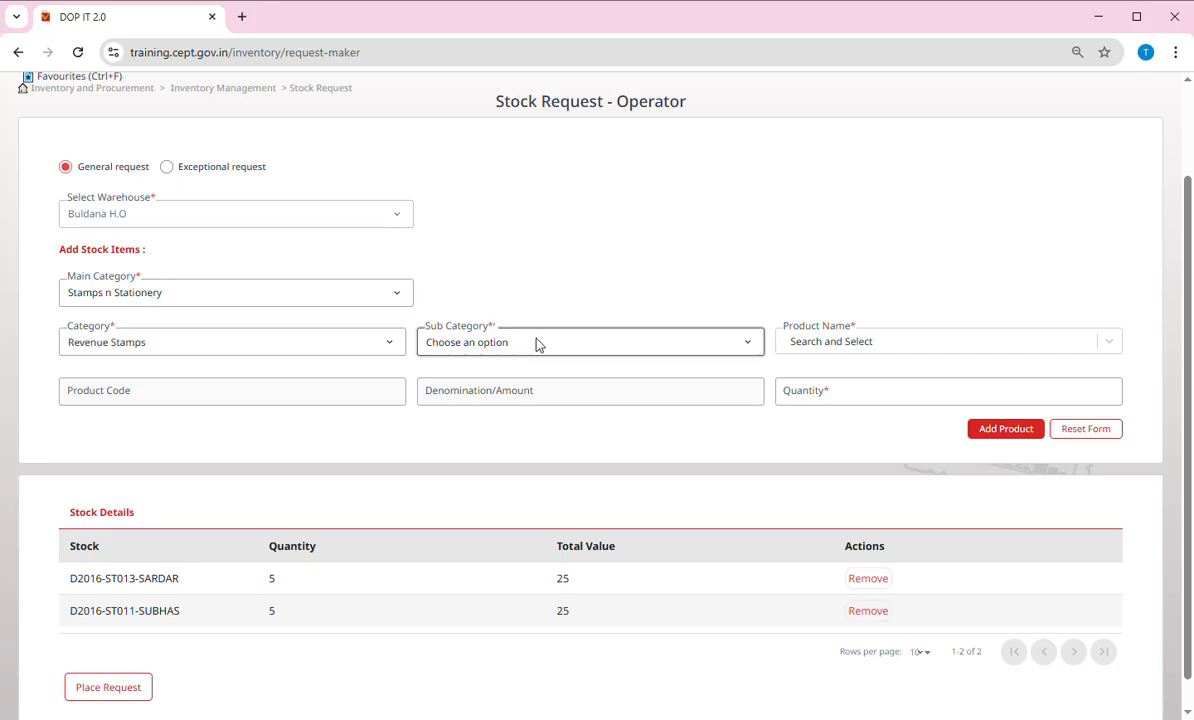
pyautogui.click(517, 396)
pyautogui.click(938, 342)
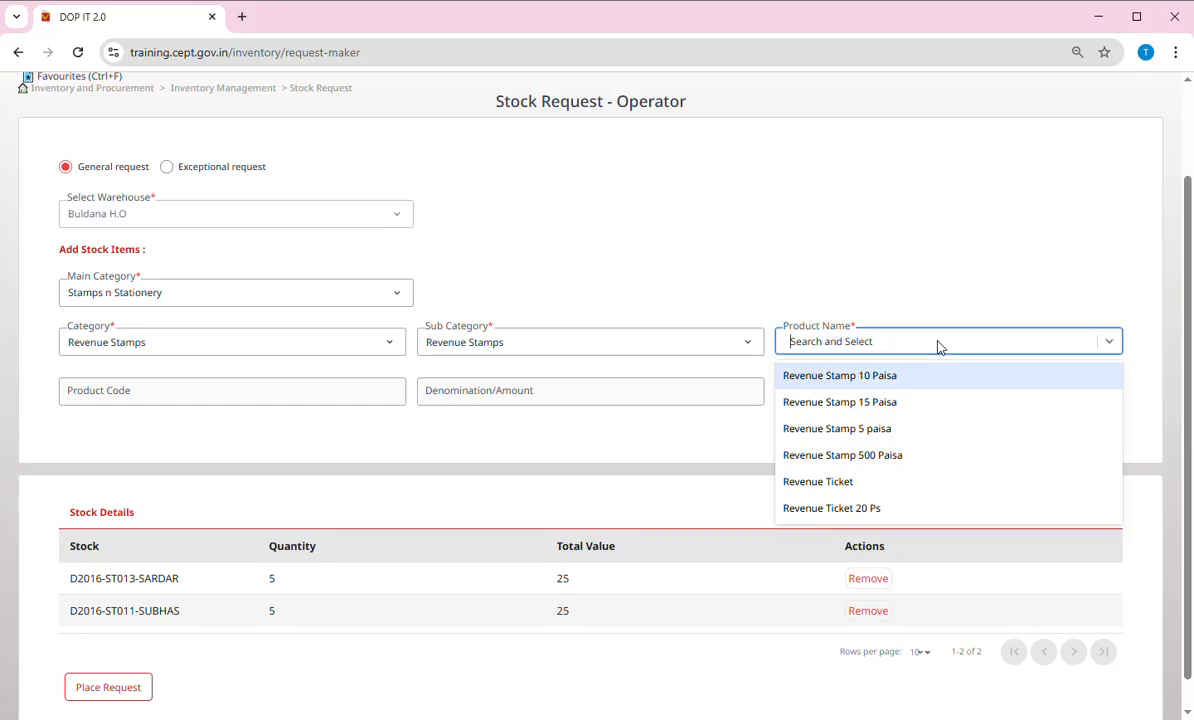
# - Add Revenue Ticket with quantity 500 to the stock details
pyautogui.click(845, 484)
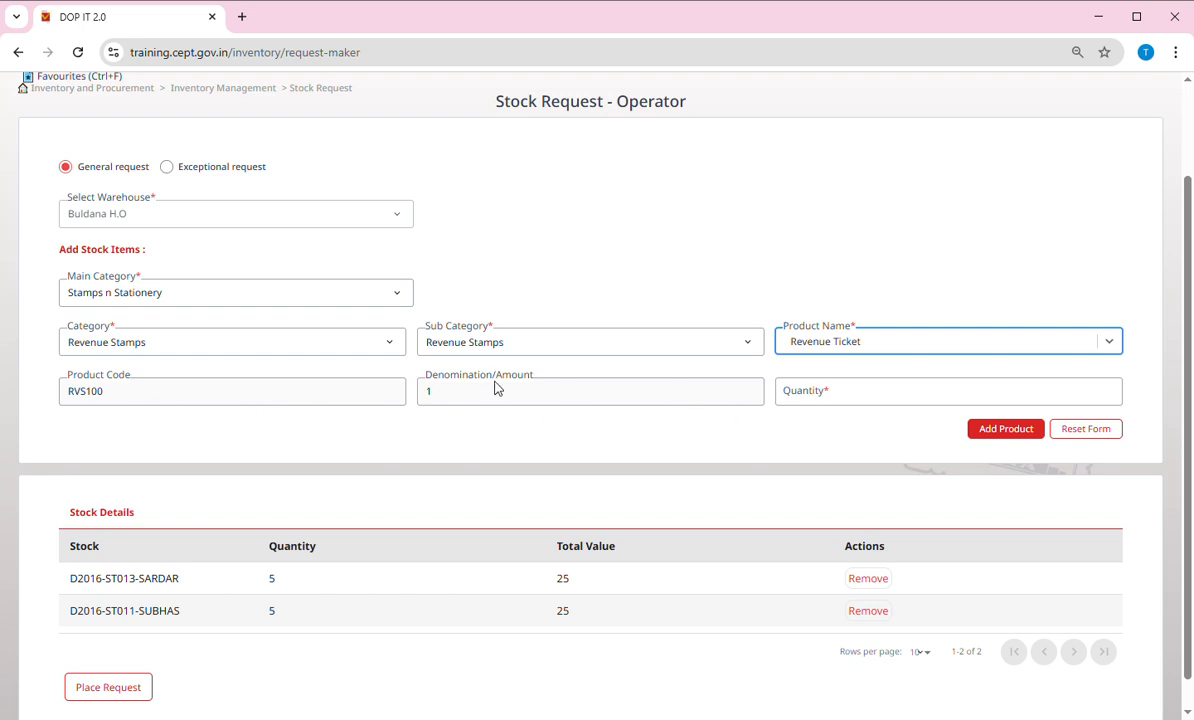
pyautogui.click(856, 394)
pyautogui.write('500')
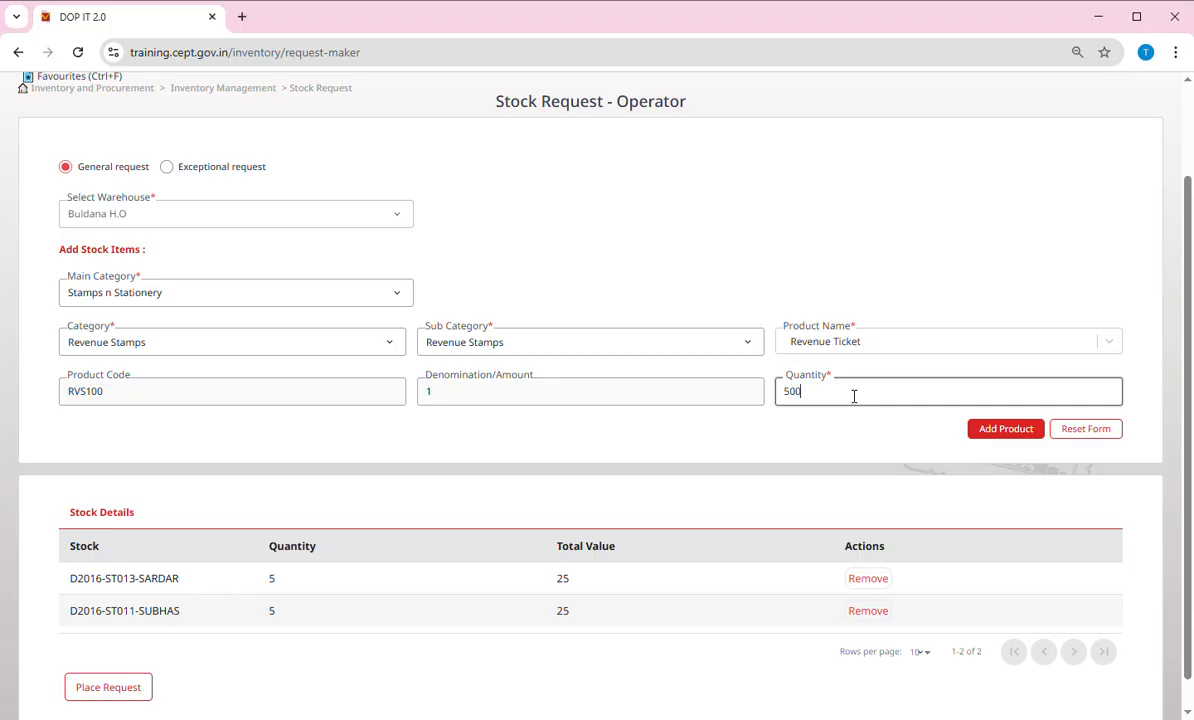
pyautogui.click(1006, 430)
# - Place the stock request containing all three items
pyautogui.click(213, 343)
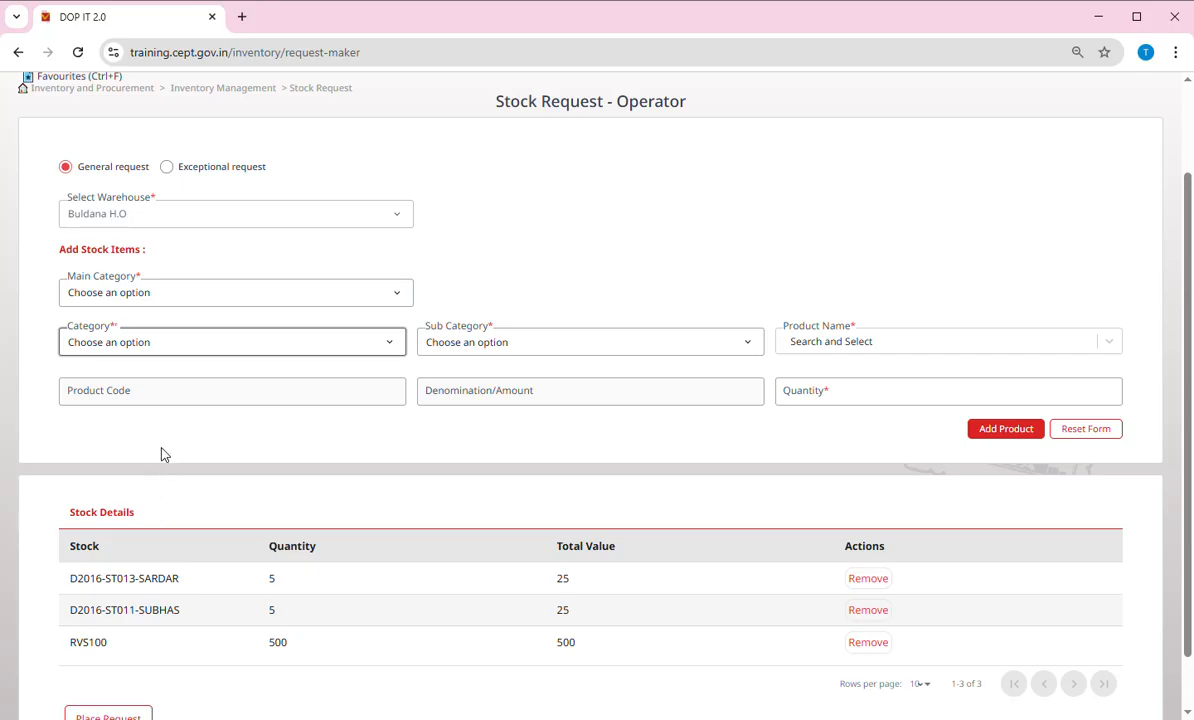
pyautogui.click(596, 442)
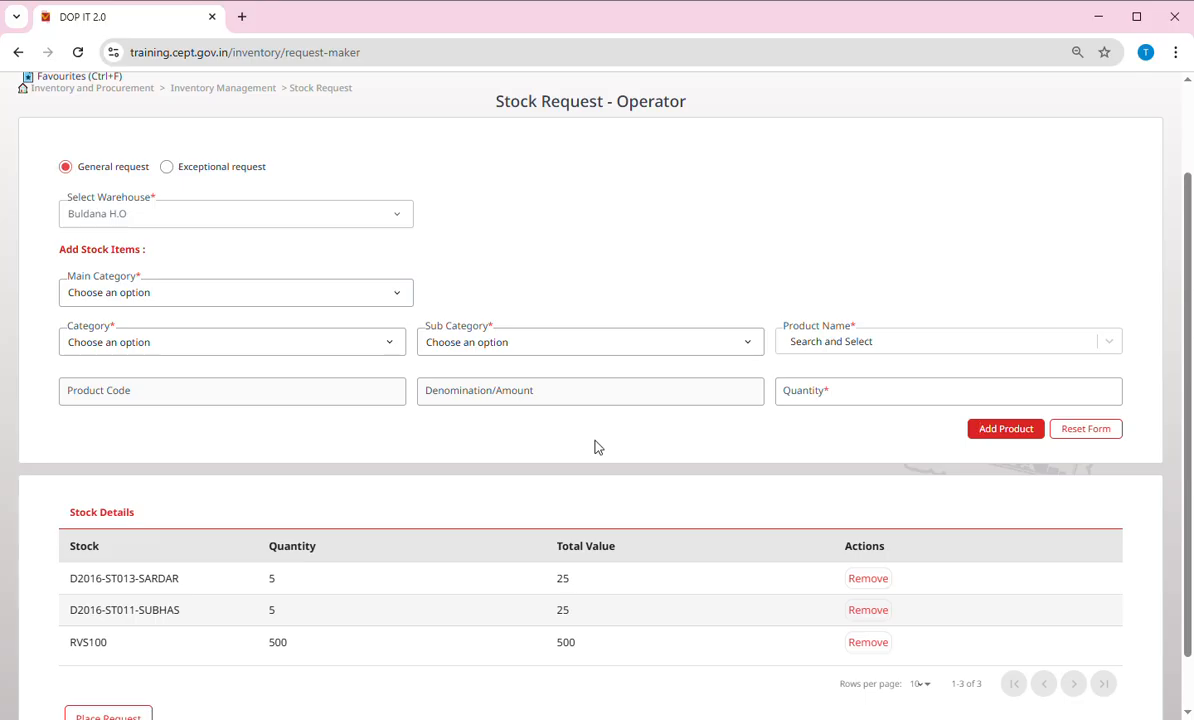
pyautogui.scroll(-1, 500, 580)
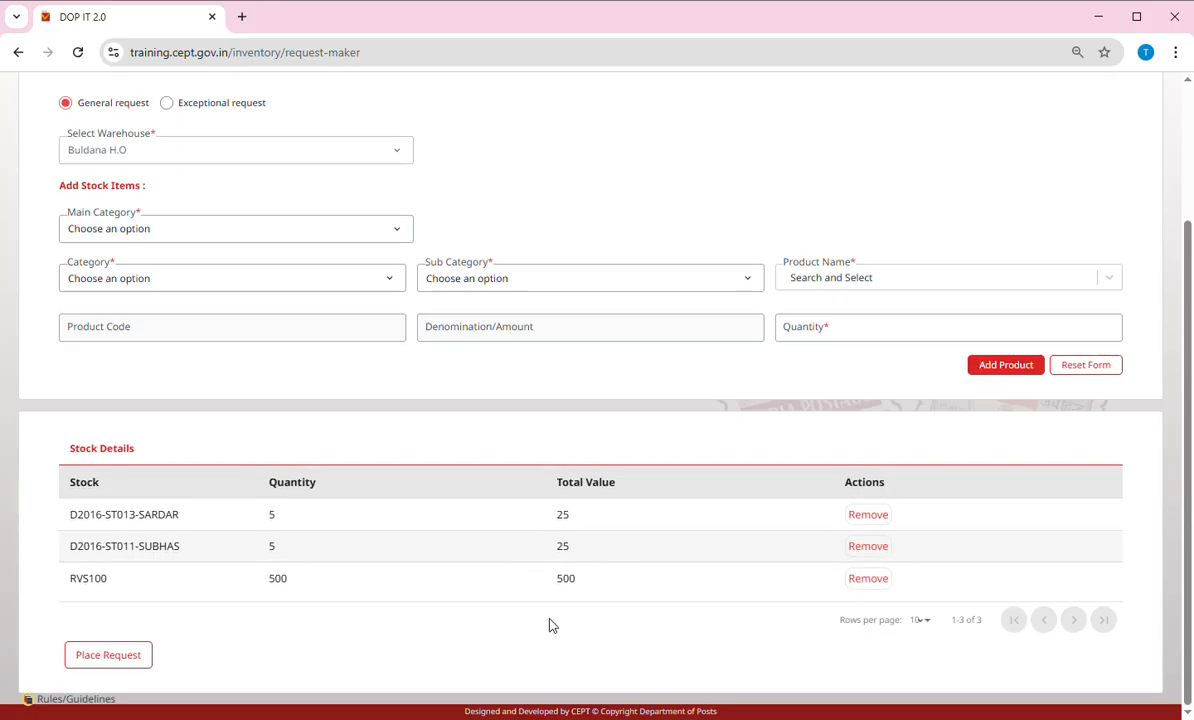
pyautogui.click(110, 656)
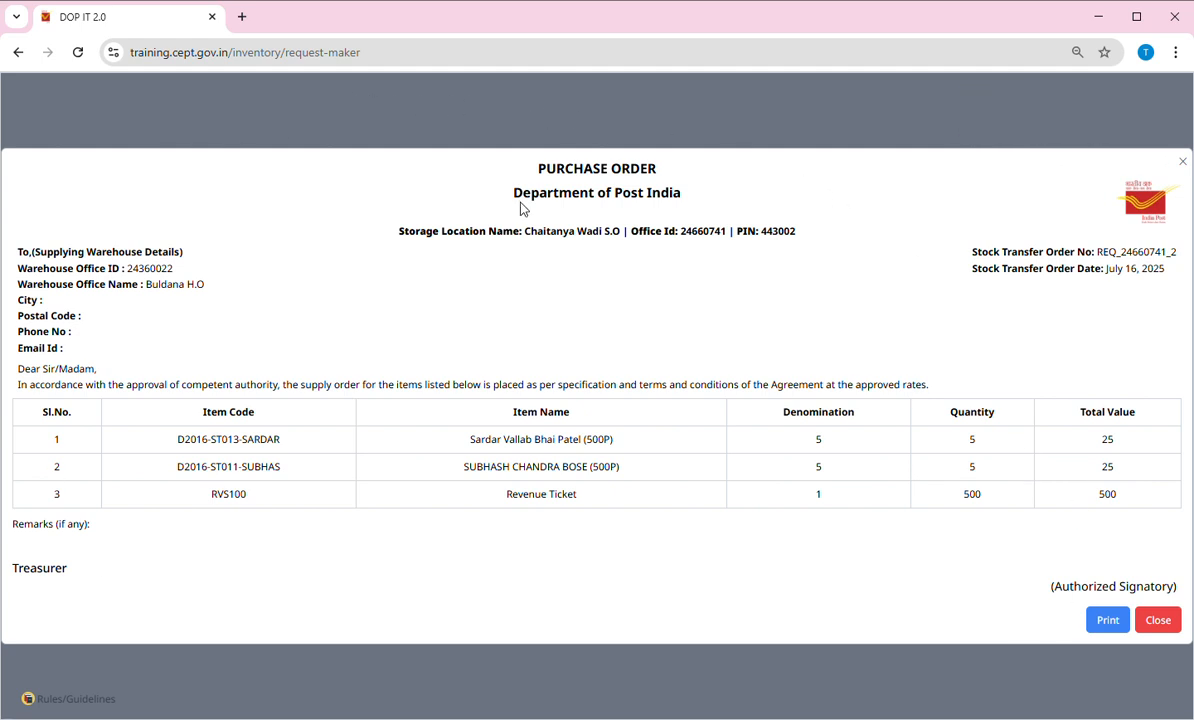
# - Highlight the storage location, Buldana H.O warehouse name and Treasurer line on the purchase order
pyautogui.doubleClick(572, 236)
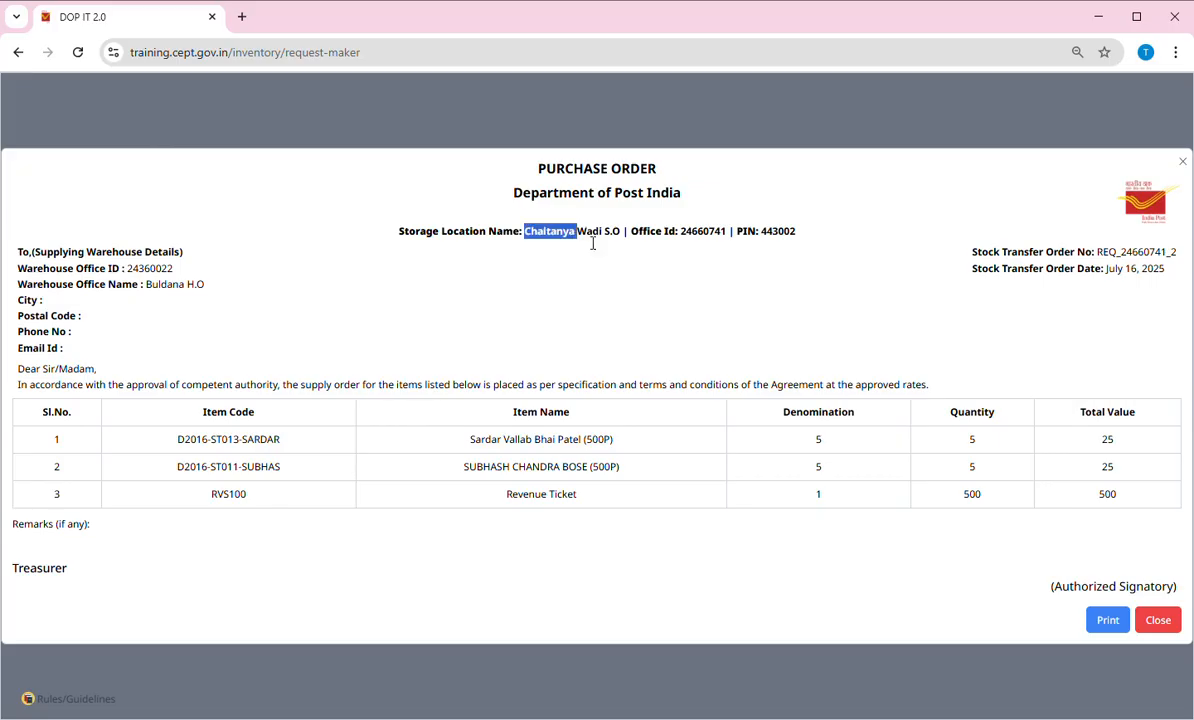
pyautogui.moveTo(236, 307); pyautogui.dragTo(154, 292)
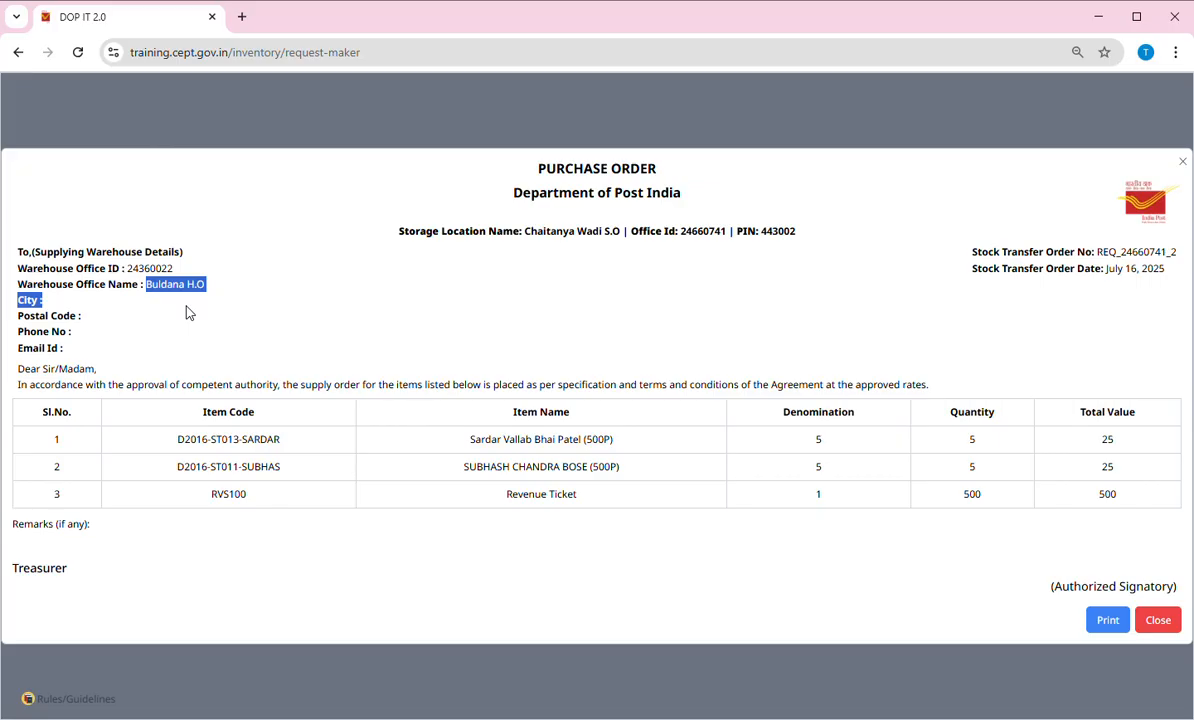
pyautogui.moveTo(75, 566); pyautogui.dragTo(8, 567)
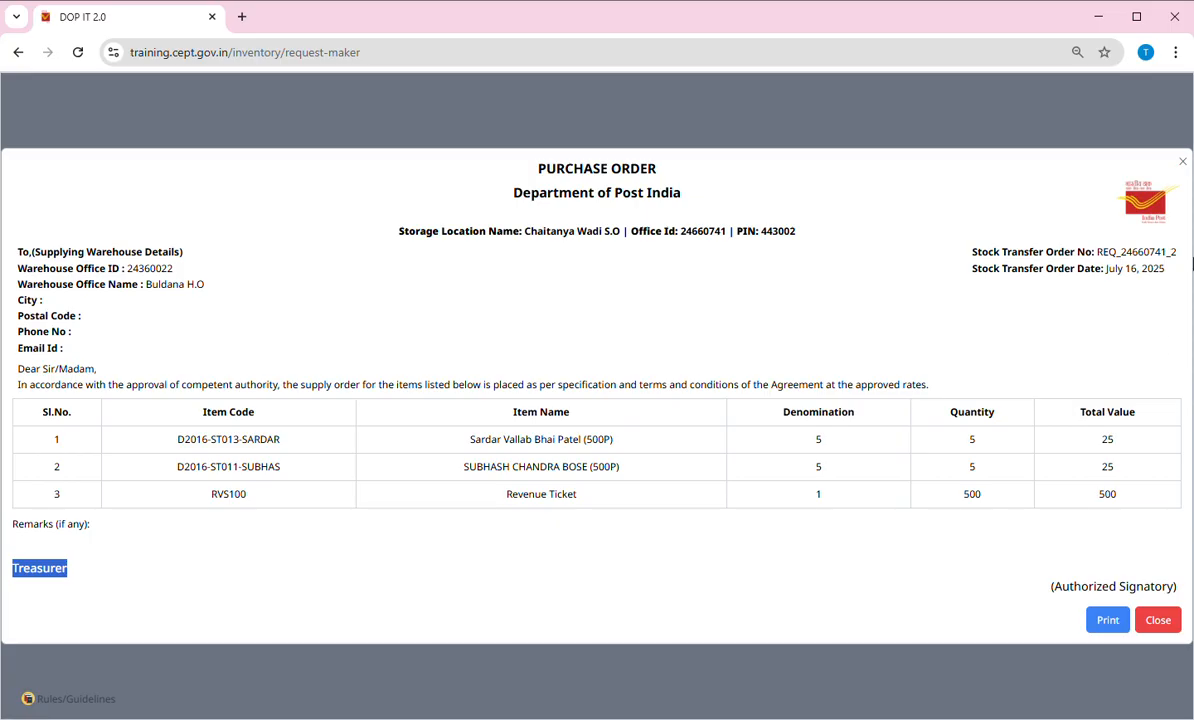
pyautogui.click(1187, 170)
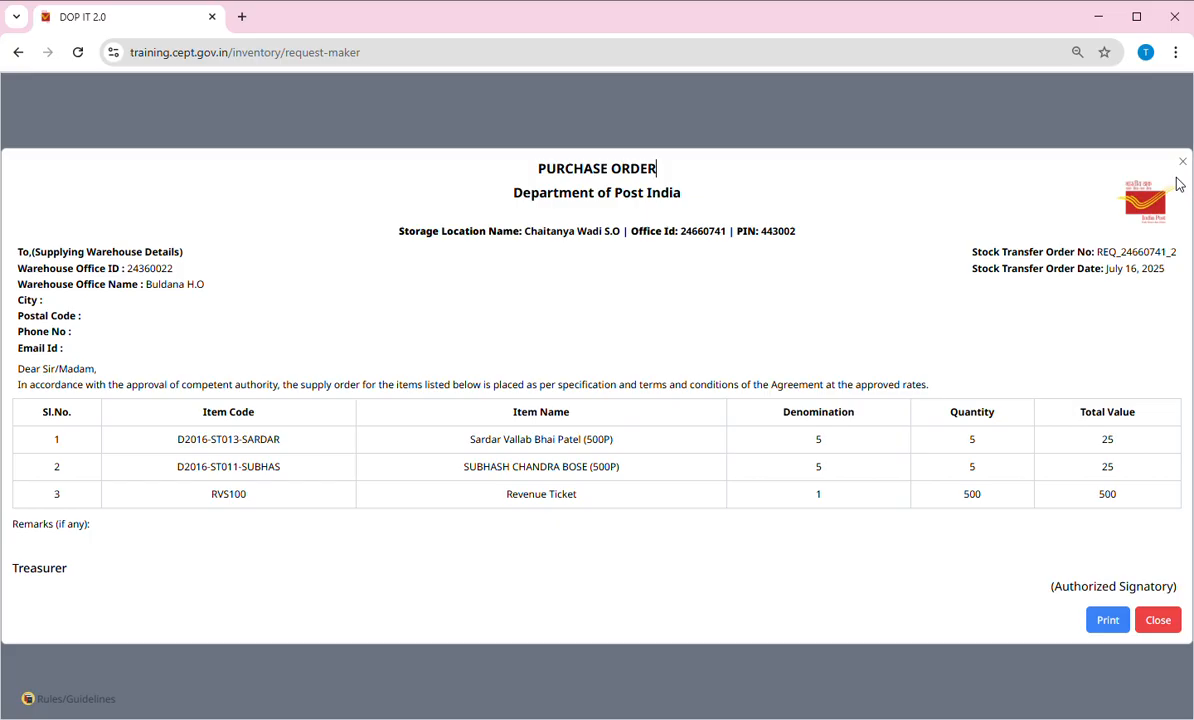
# - Close the purchase order, log out the operator and sign in with the supervisor's credentials
pyautogui.click(1172, 624)
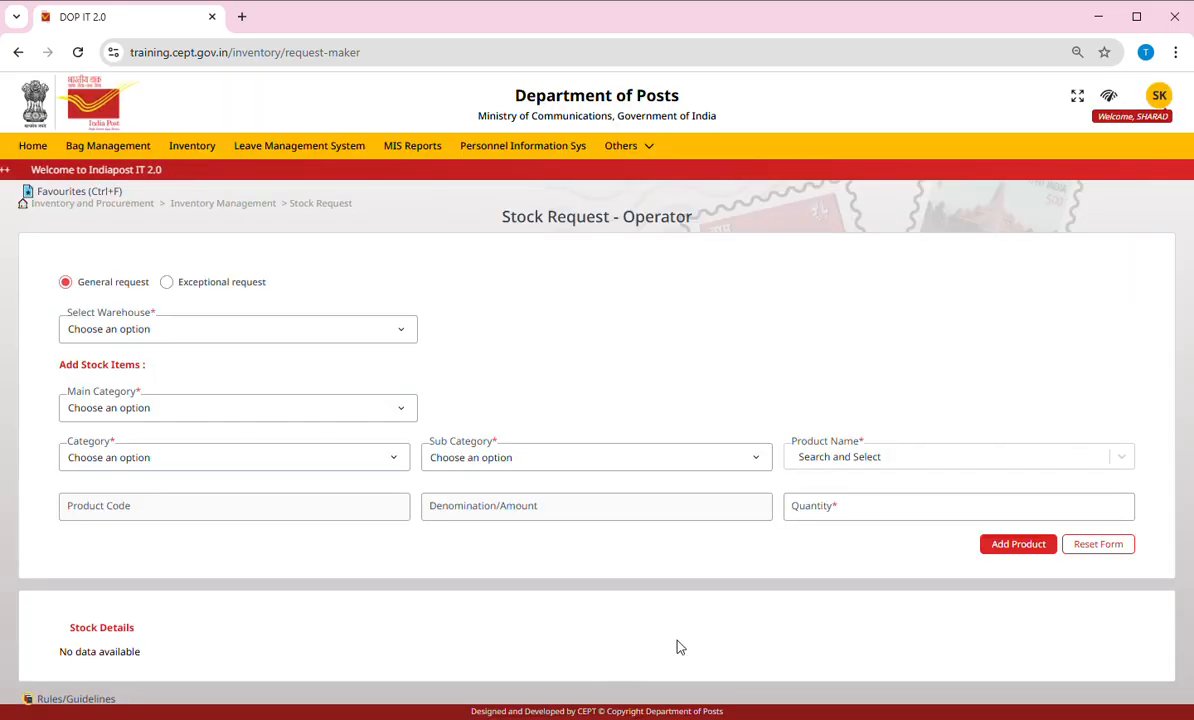
pyautogui.click(1159, 97)
pyautogui.click(1148, 272)
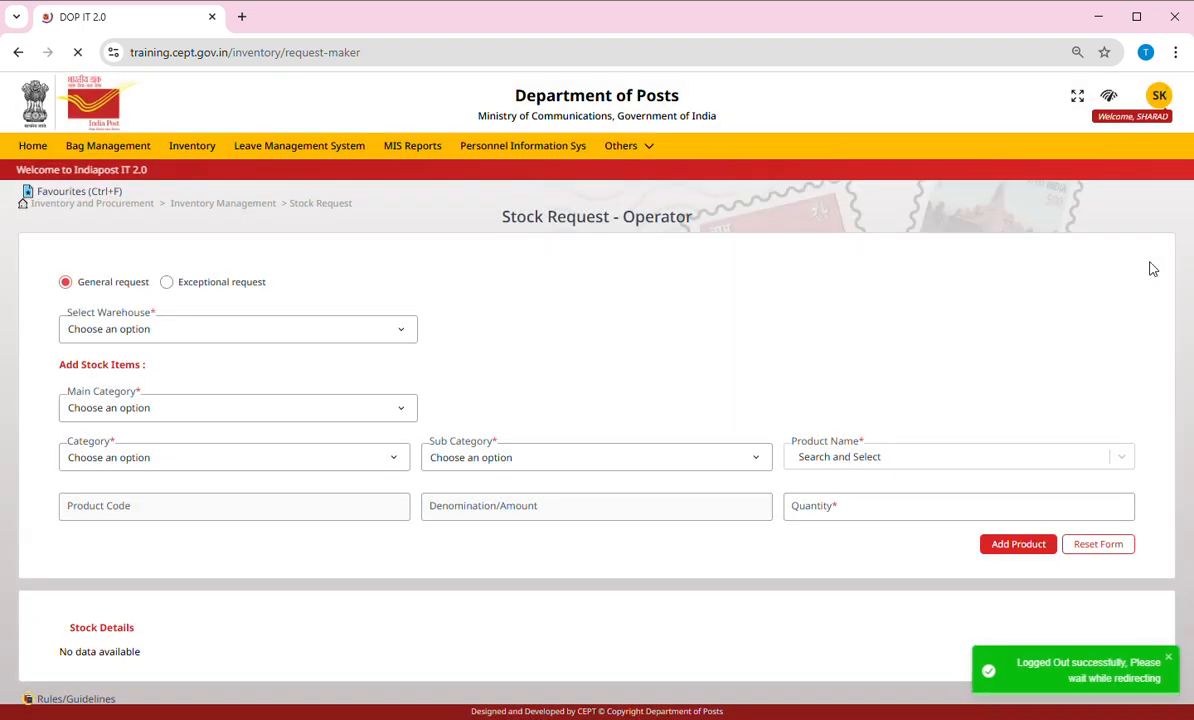
pyautogui.write('10138633')
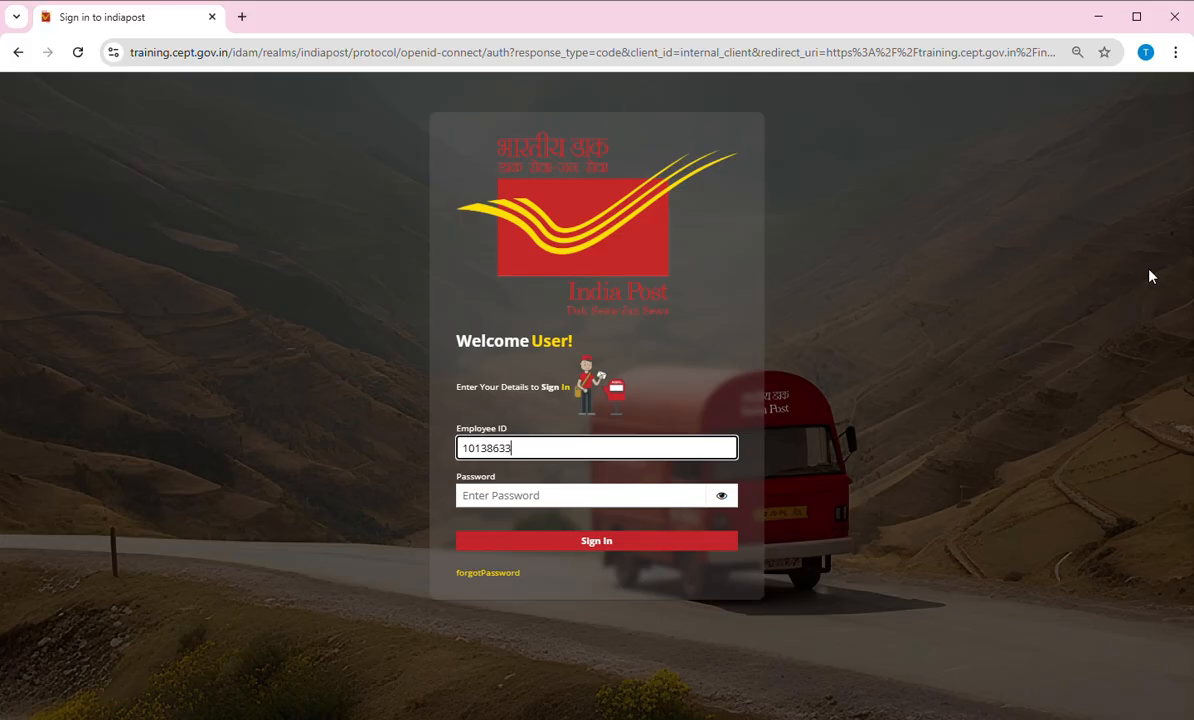
pyautogui.press('Tab')
pyautogui.write('•')
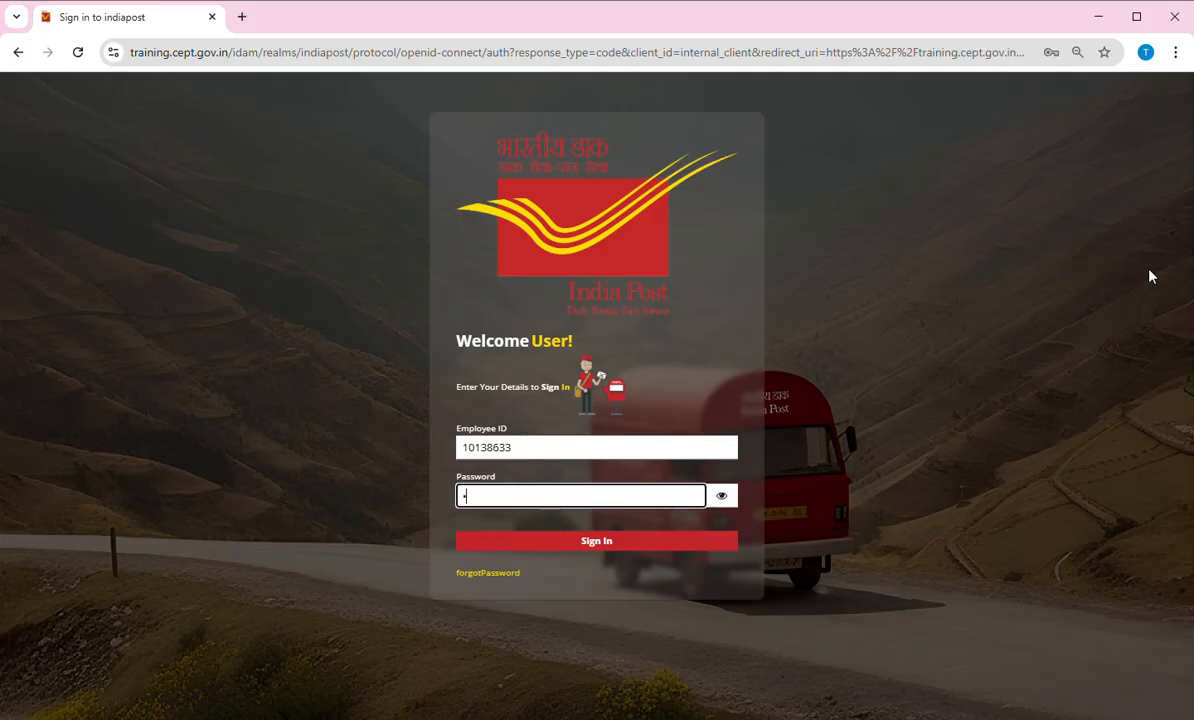
pyautogui.press('Return')
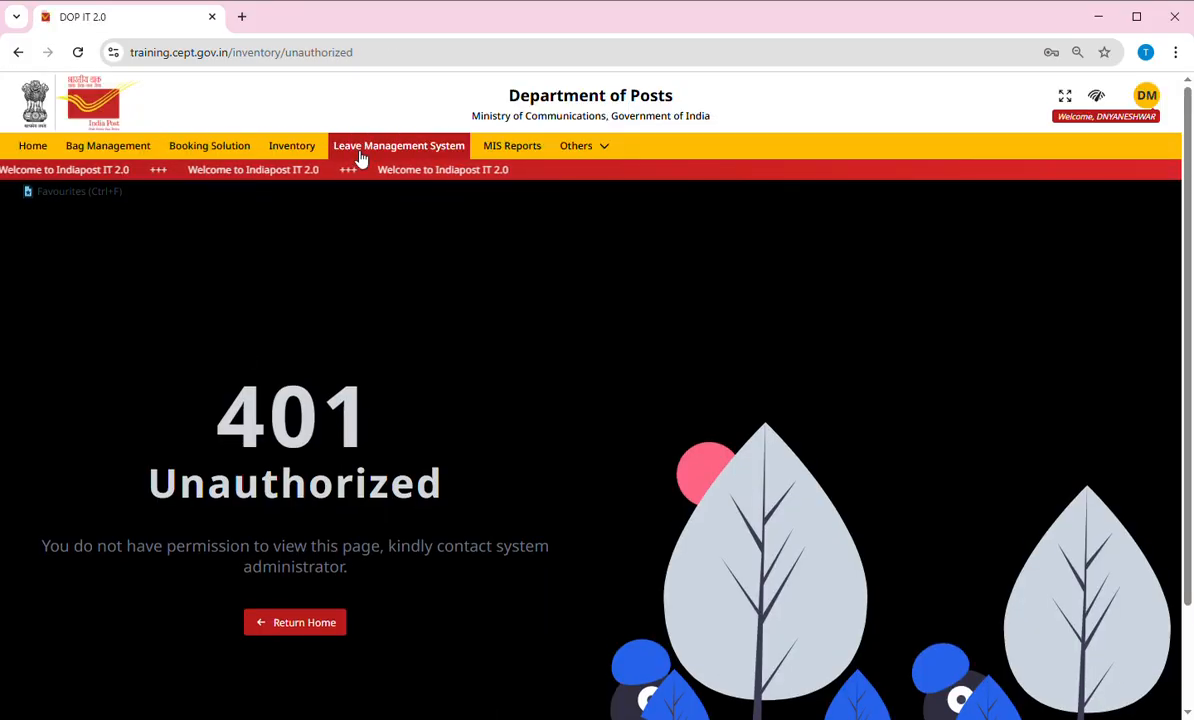
# - Open Inventory's Authorize Raised Indent - Supervisor page
pyautogui.click(296, 153)
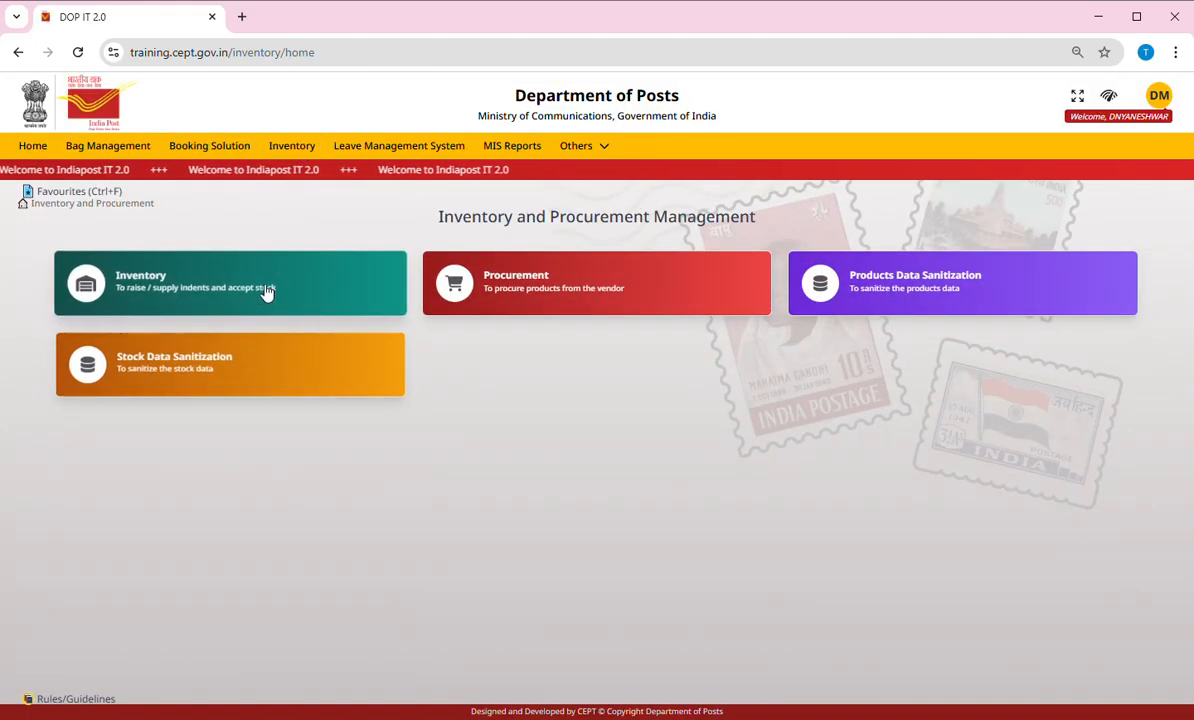
pyautogui.click(165, 288)
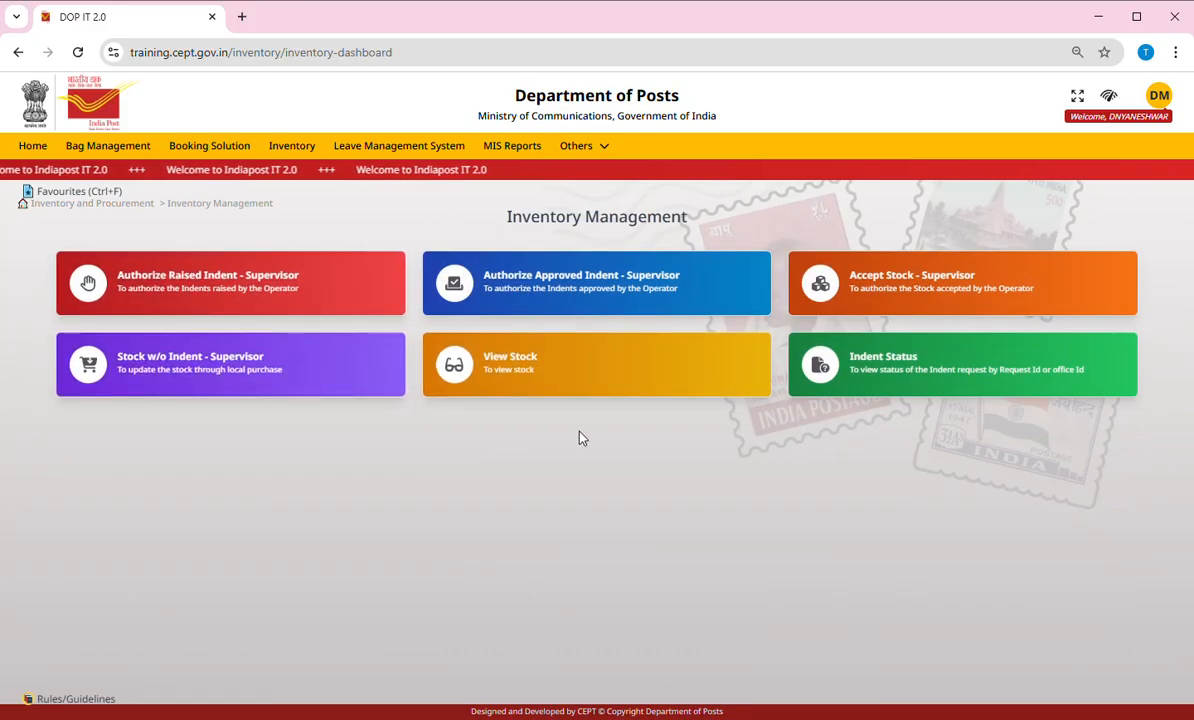
pyautogui.click(209, 285)
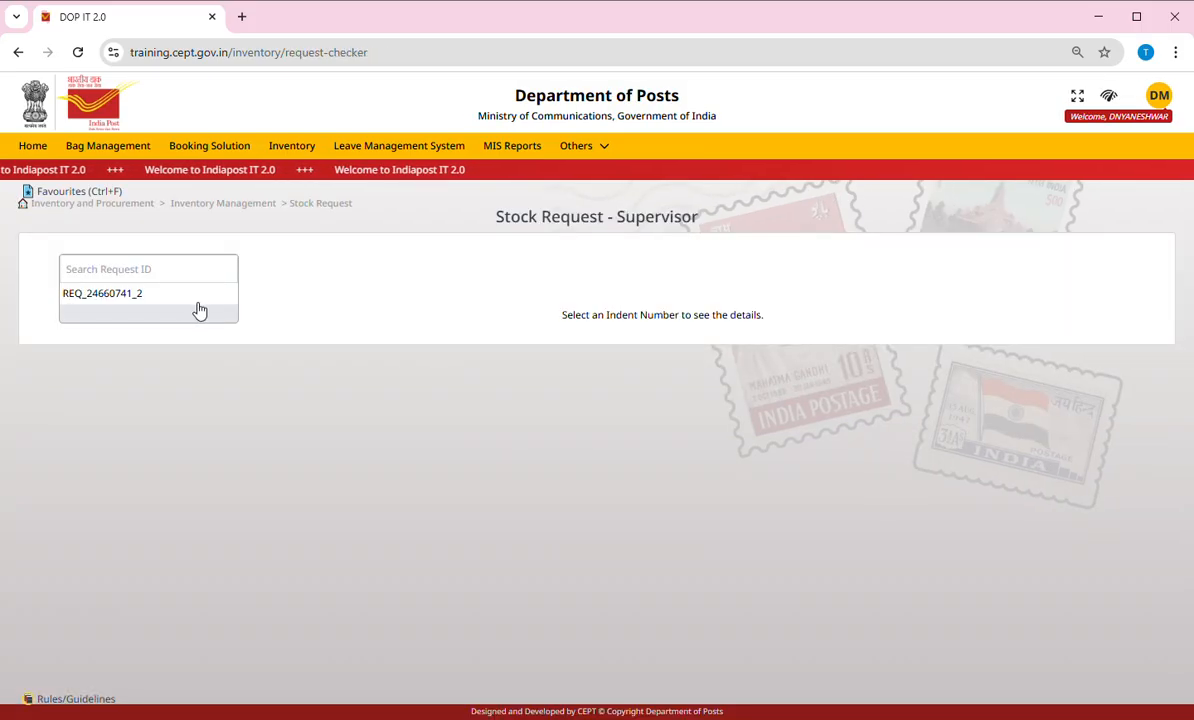
# - Open the pending indent, check its three requested quantities, authorize it and print the purchase order
pyautogui.click(141, 298)
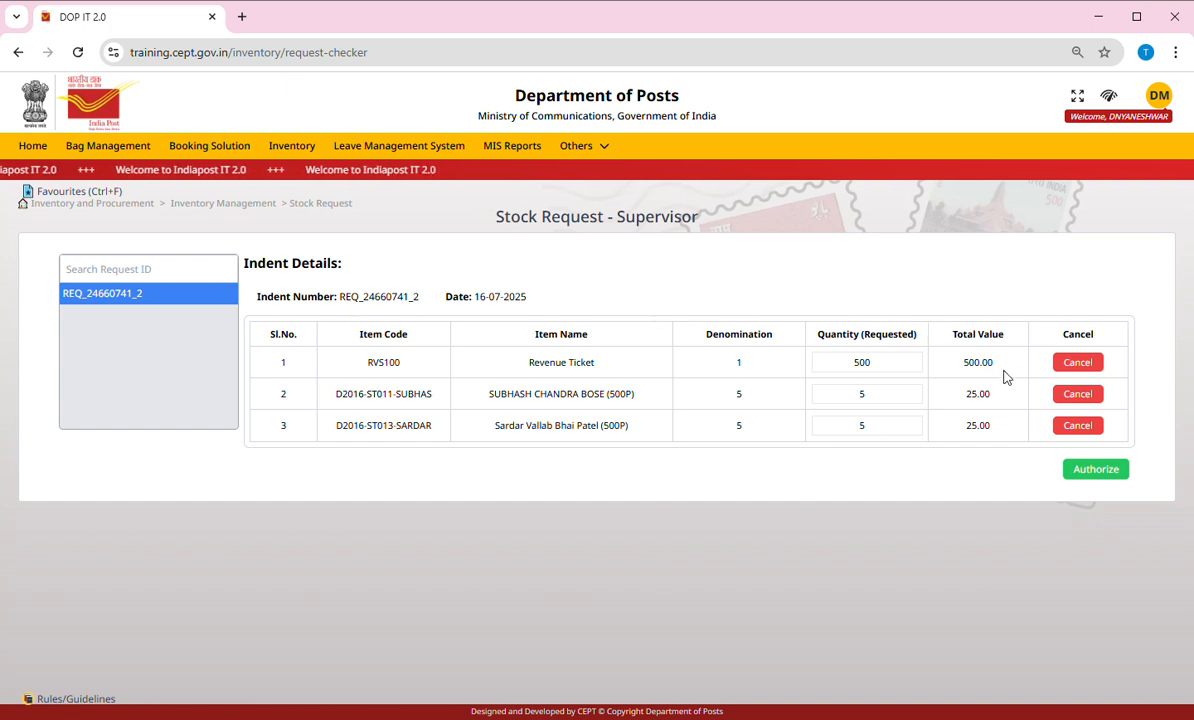
pyautogui.click(911, 368)
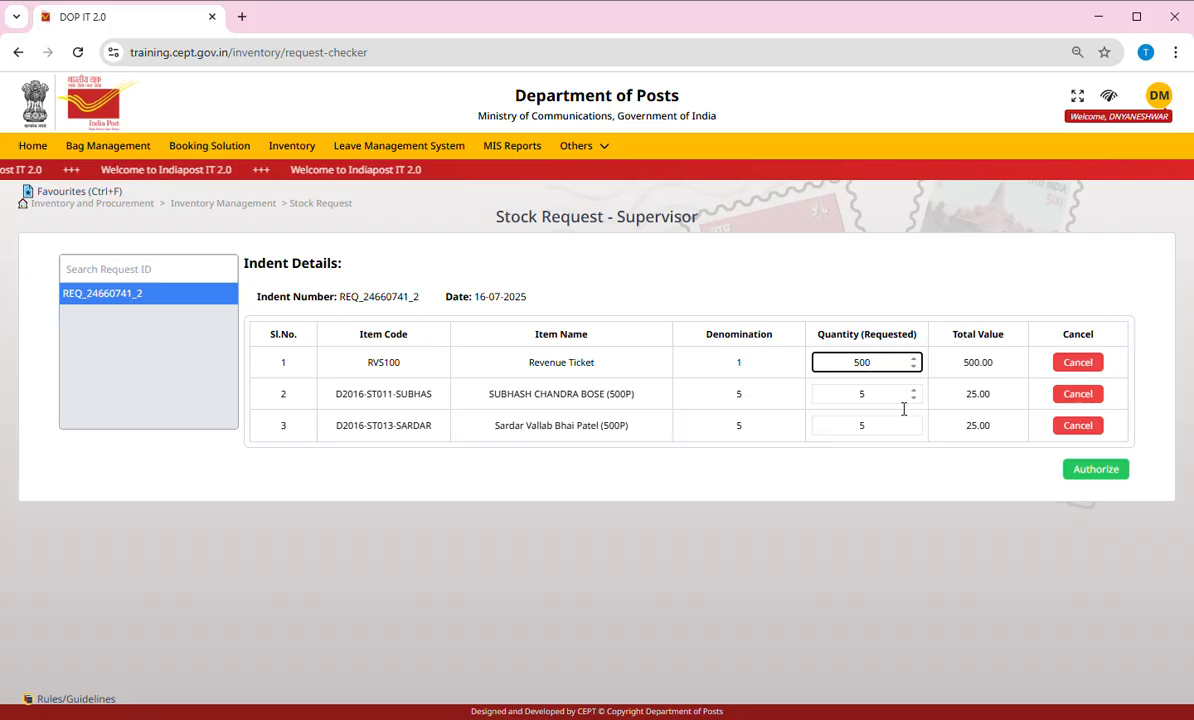
pyautogui.click(892, 401)
pyautogui.click(877, 432)
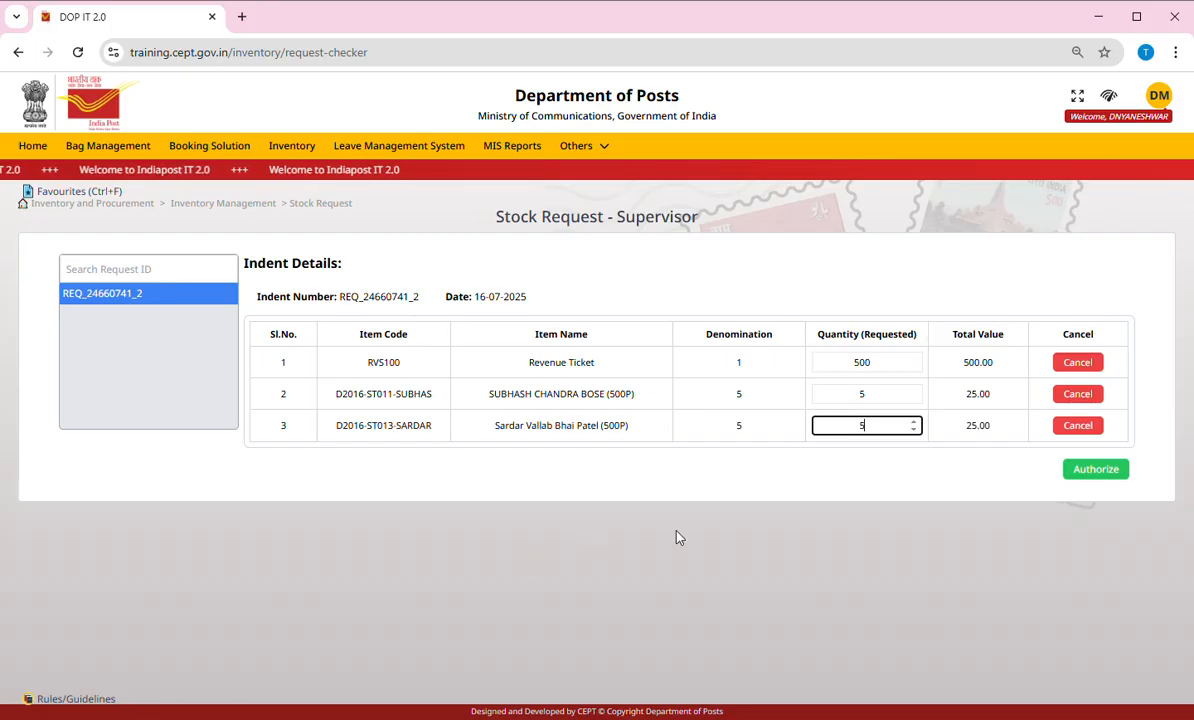
pyautogui.click(1114, 472)
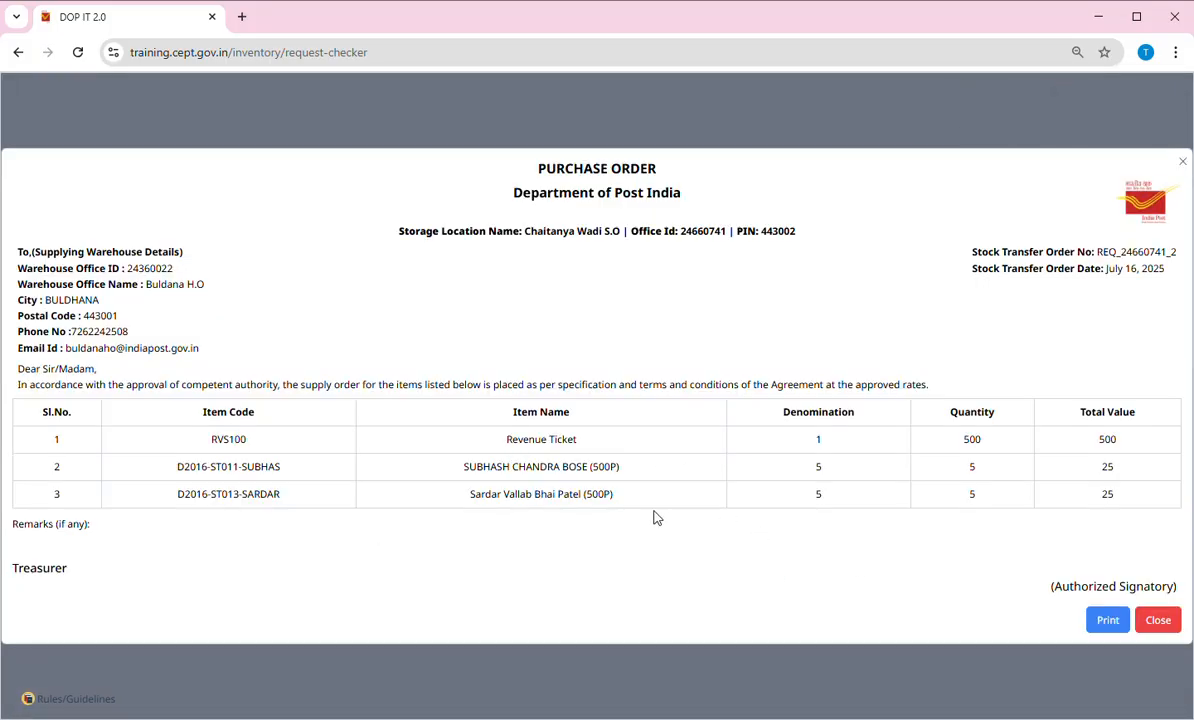
pyautogui.click(1107, 620)
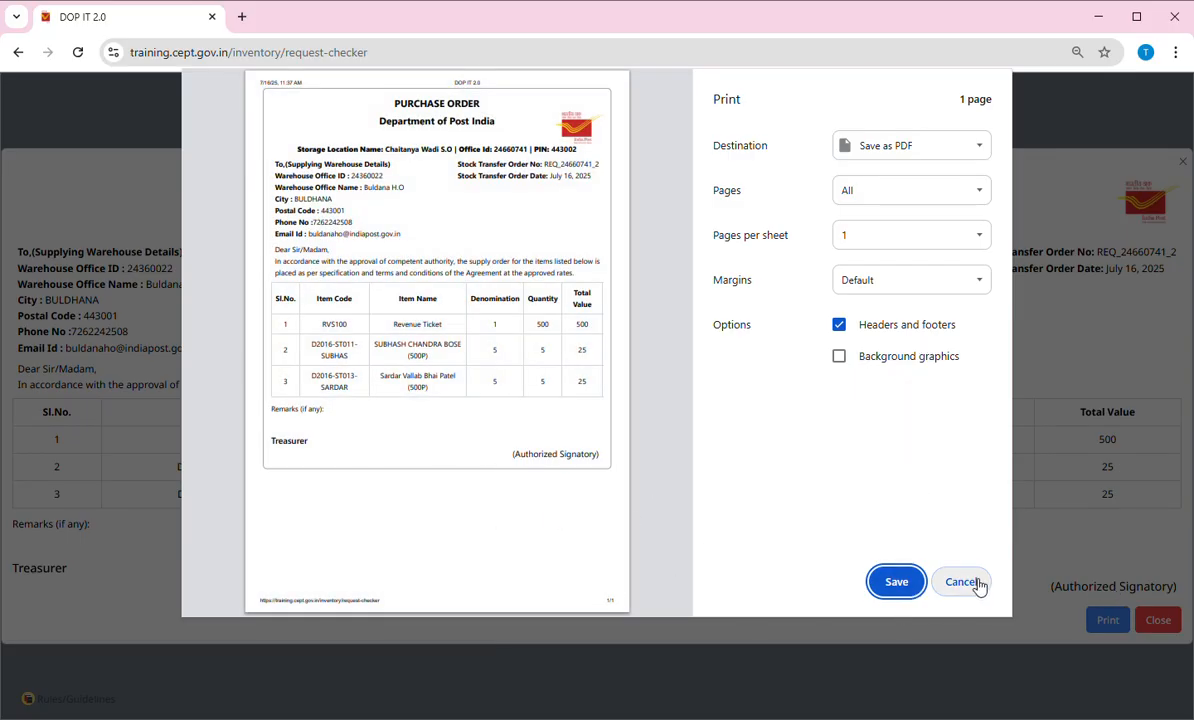
# - Save the purchase order as a PDF and close the preview
pyautogui.click(911, 583)
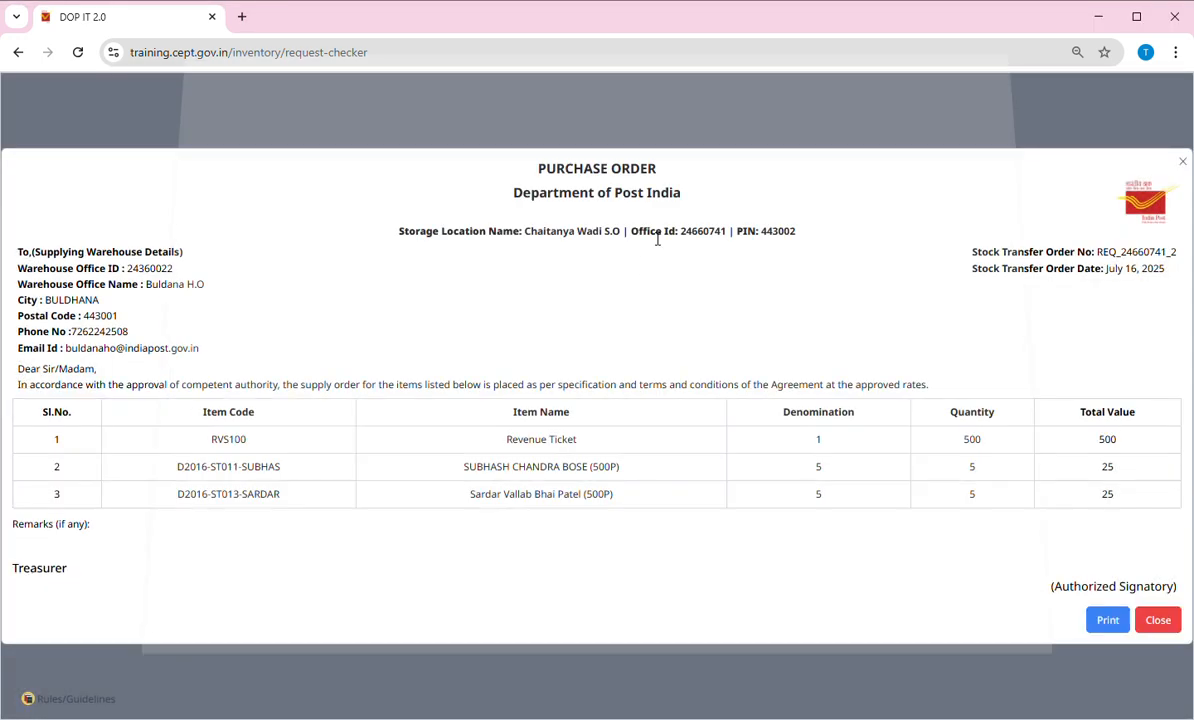
pyautogui.click(1157, 693)
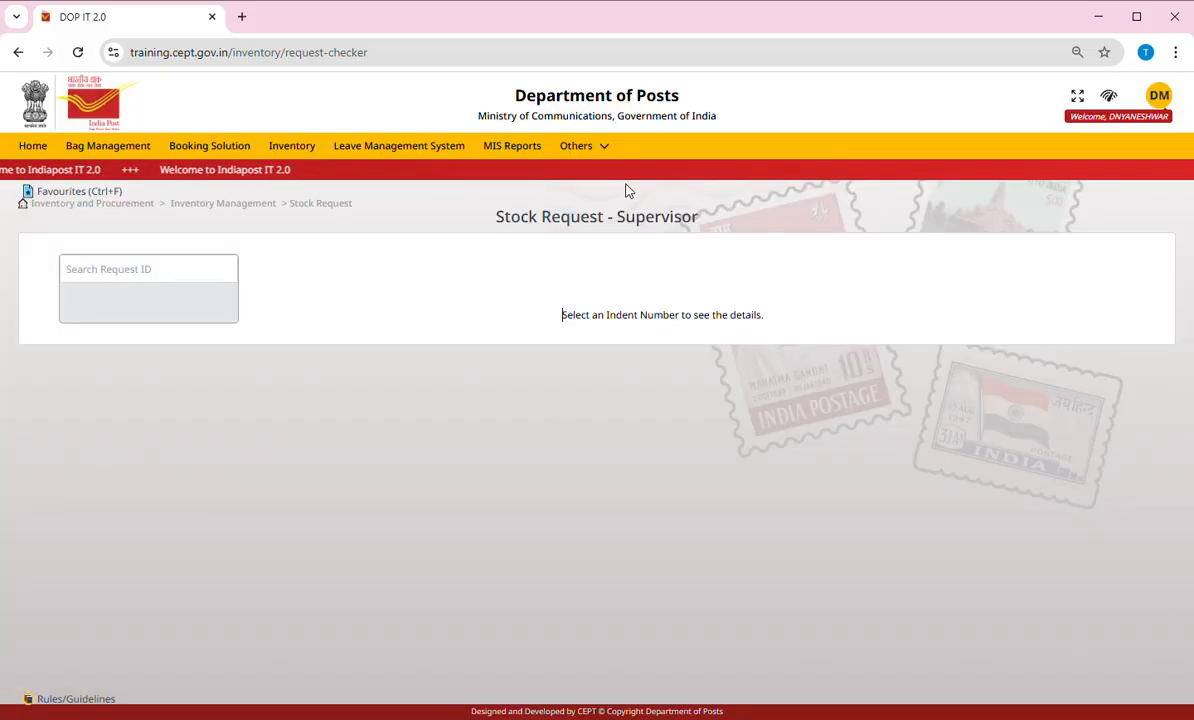
pyautogui.click(1152, 102)
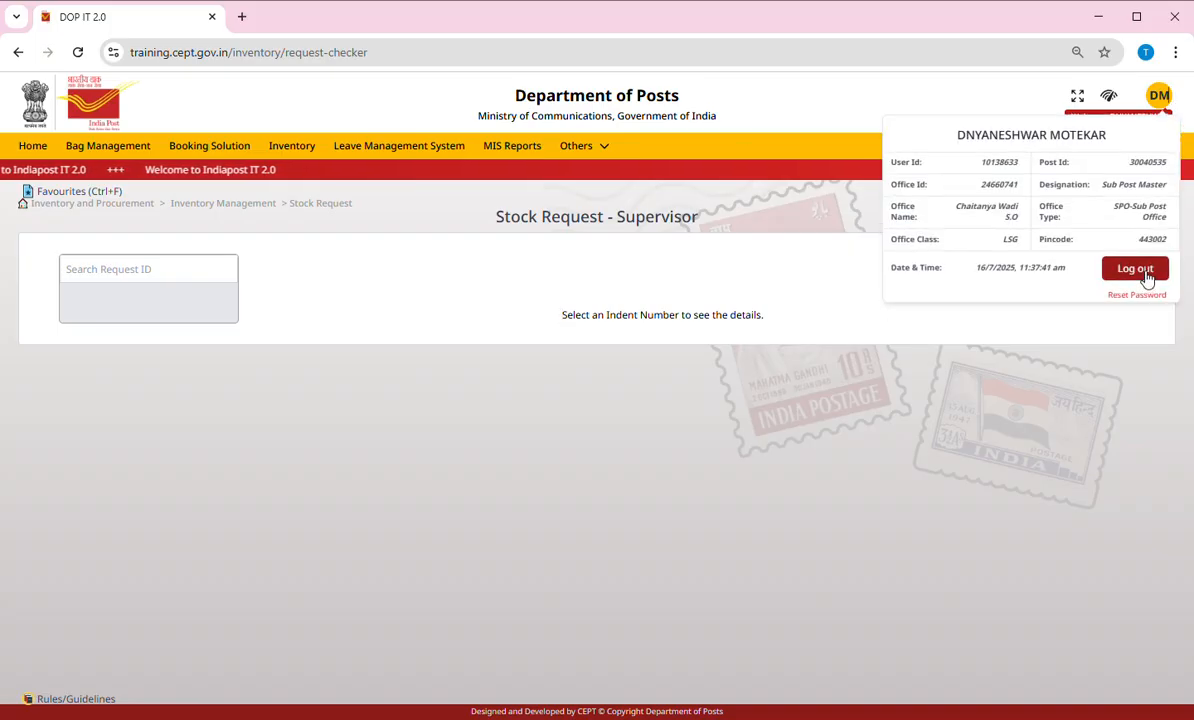
# - Log out the supervisor and sign in with another employee ID and password
pyautogui.click(1136, 269)
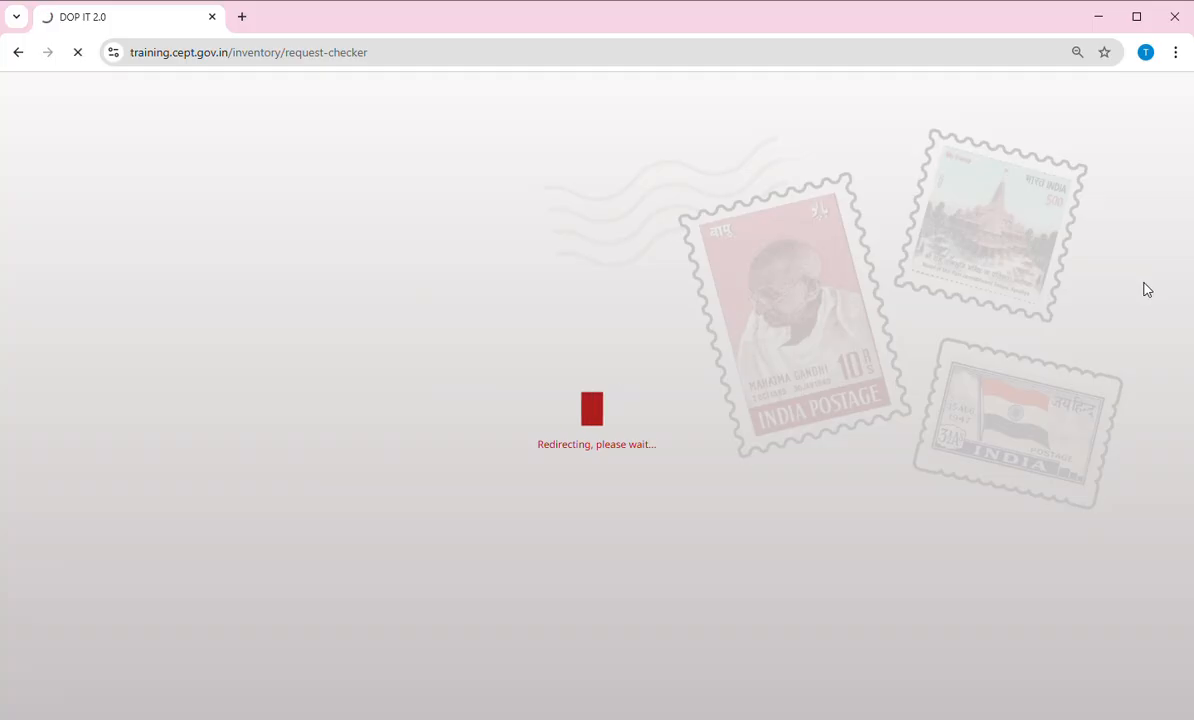
pyautogui.write('10156182')
pyautogui.press('Tab')
pyautogui.write('a')
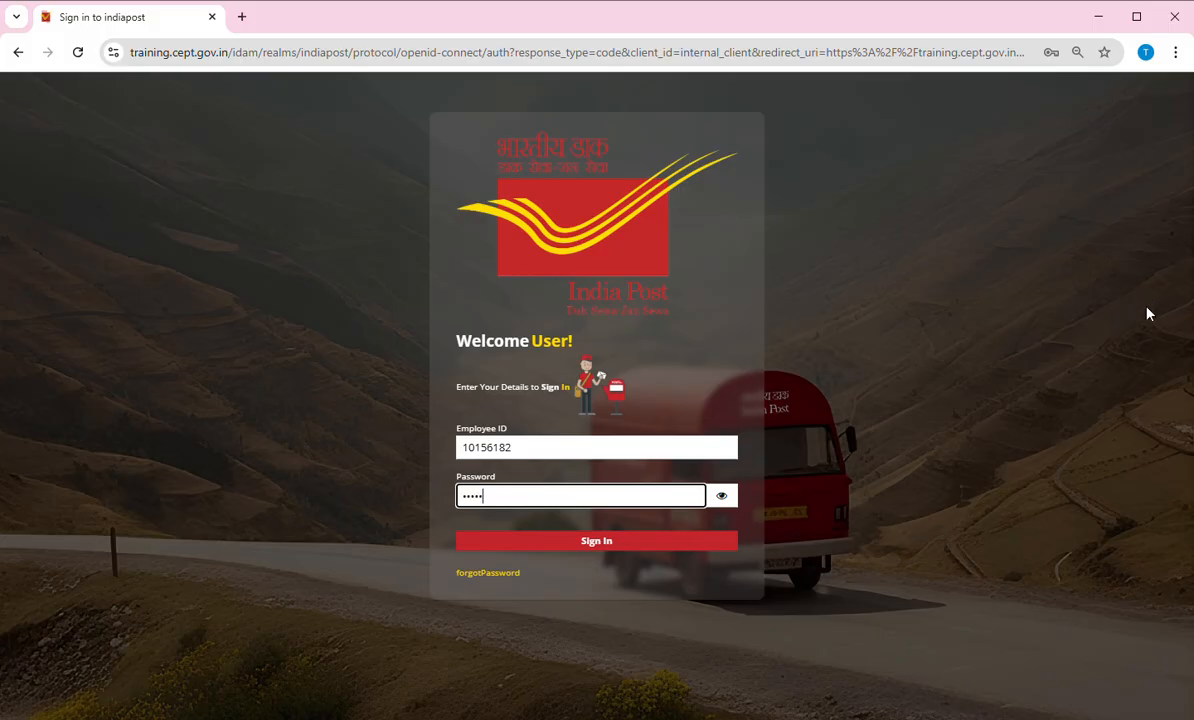
pyautogui.click(665, 542)
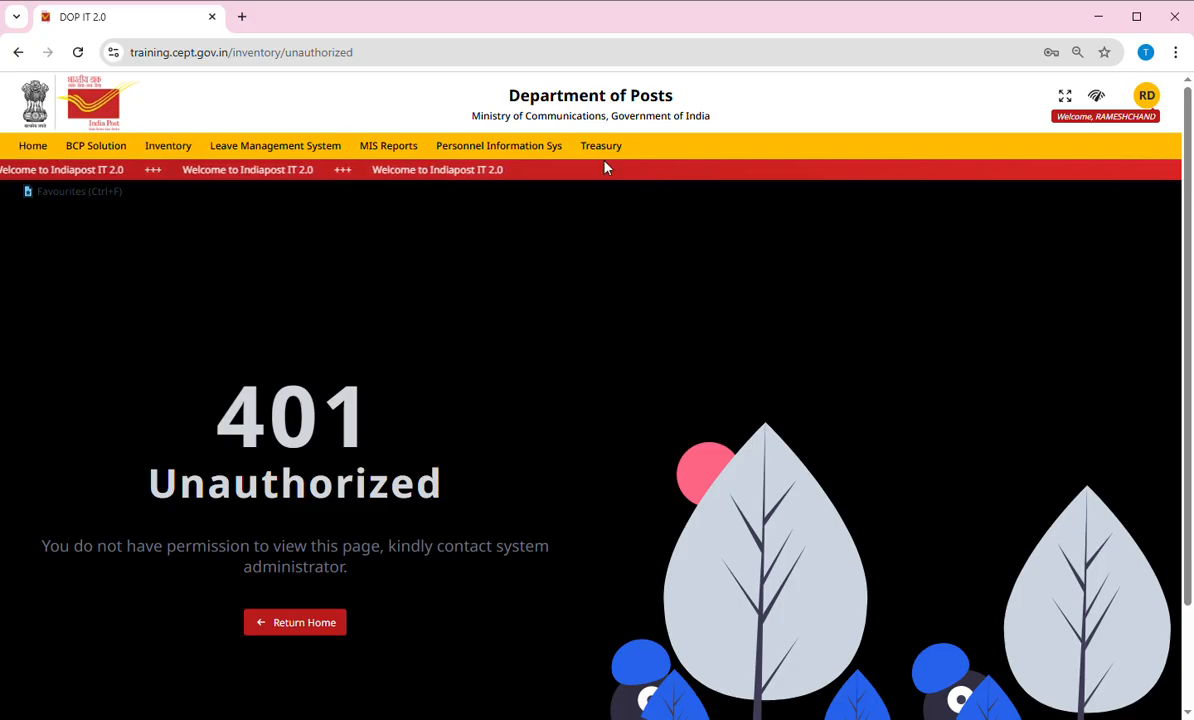
# - Navigate from Home through Inventory and Procurement to the Approve Indent - Operator page
pyautogui.click(38, 150)
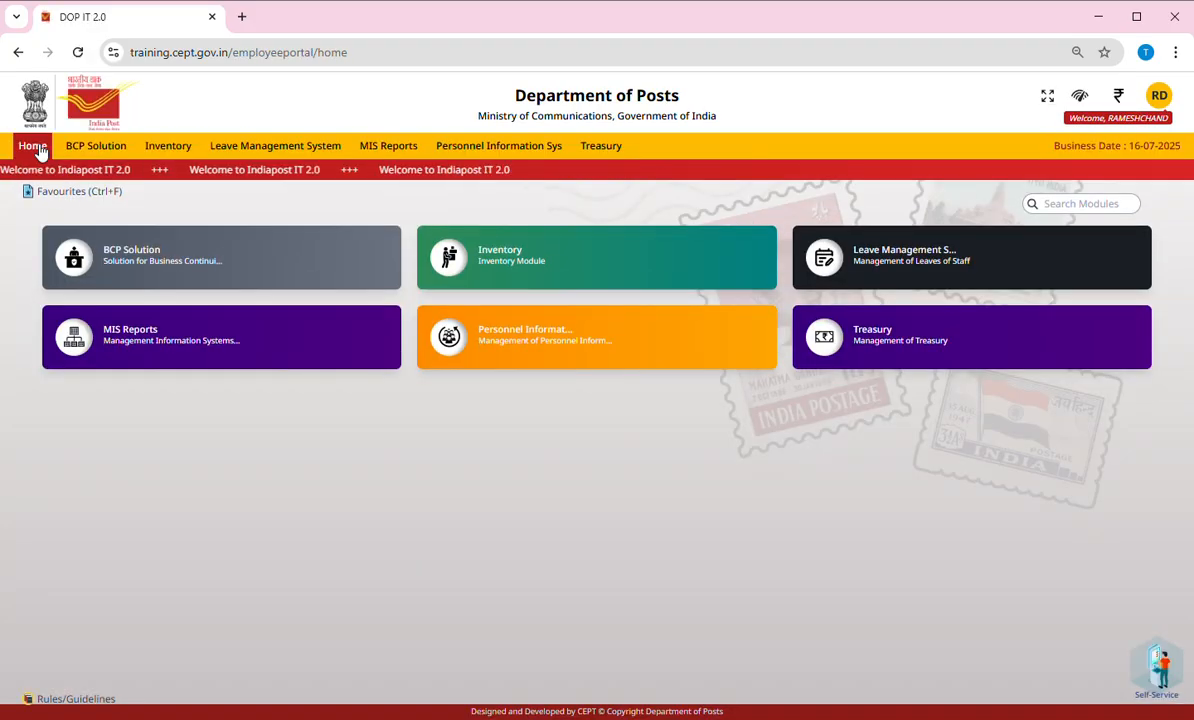
pyautogui.click(605, 148)
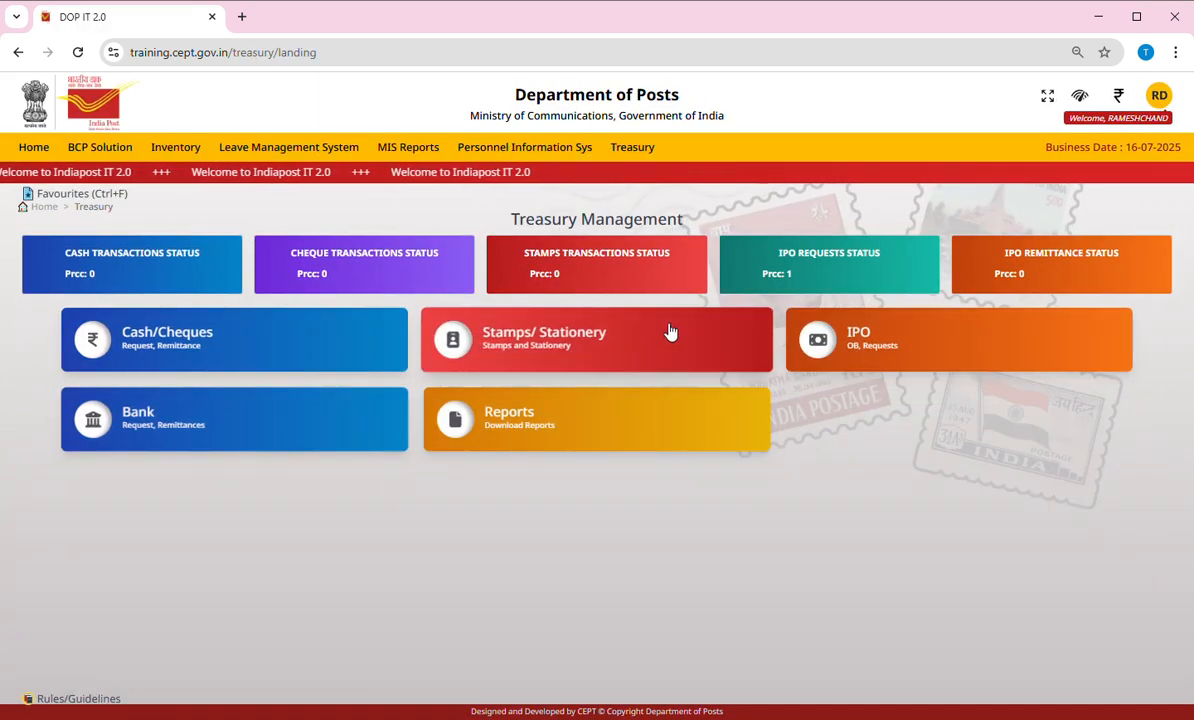
pyautogui.click(176, 150)
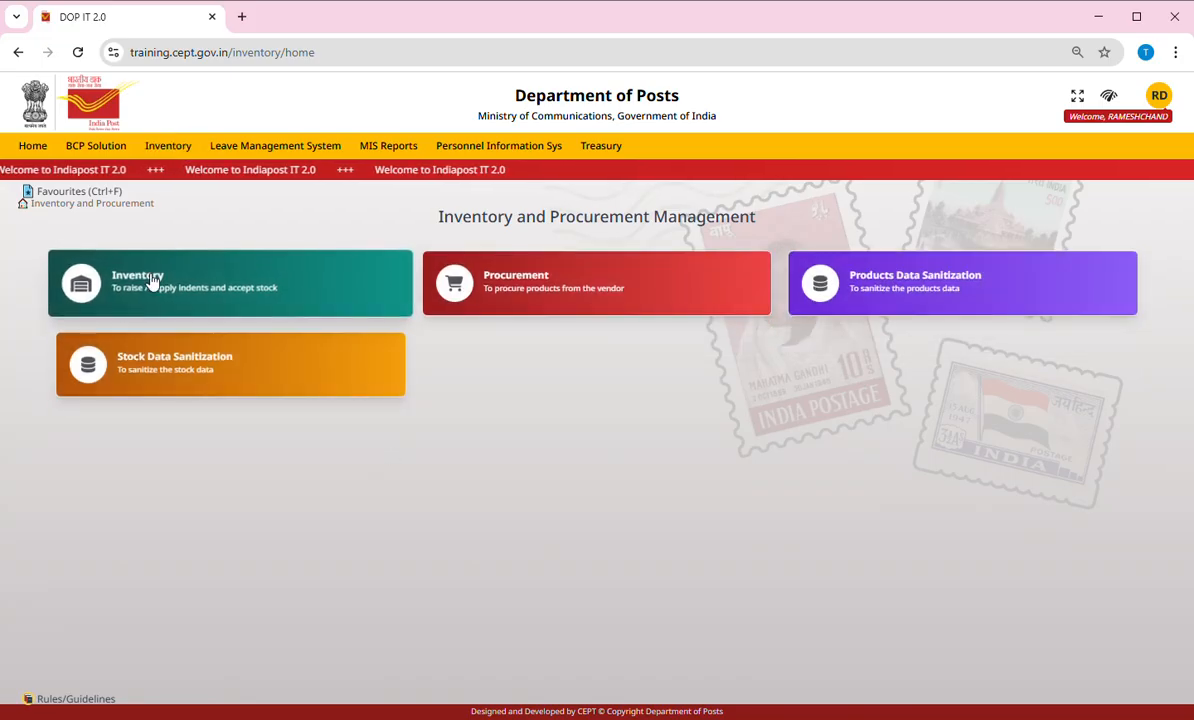
pyautogui.click(168, 294)
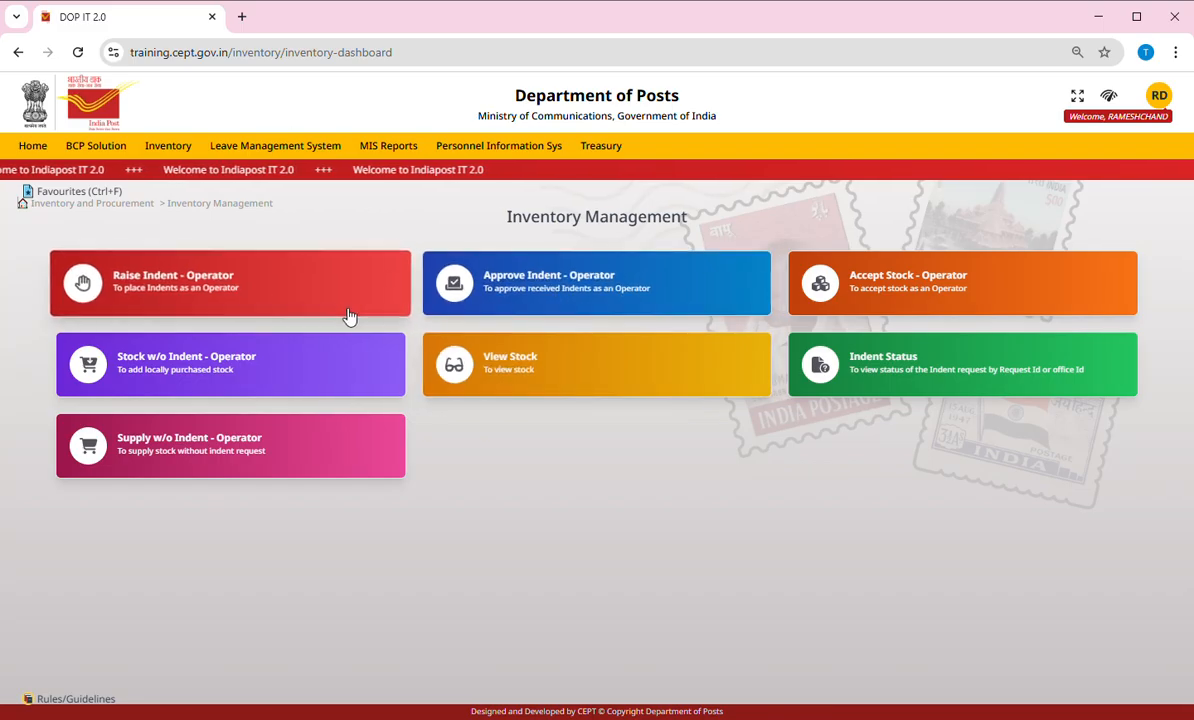
pyautogui.click(573, 286)
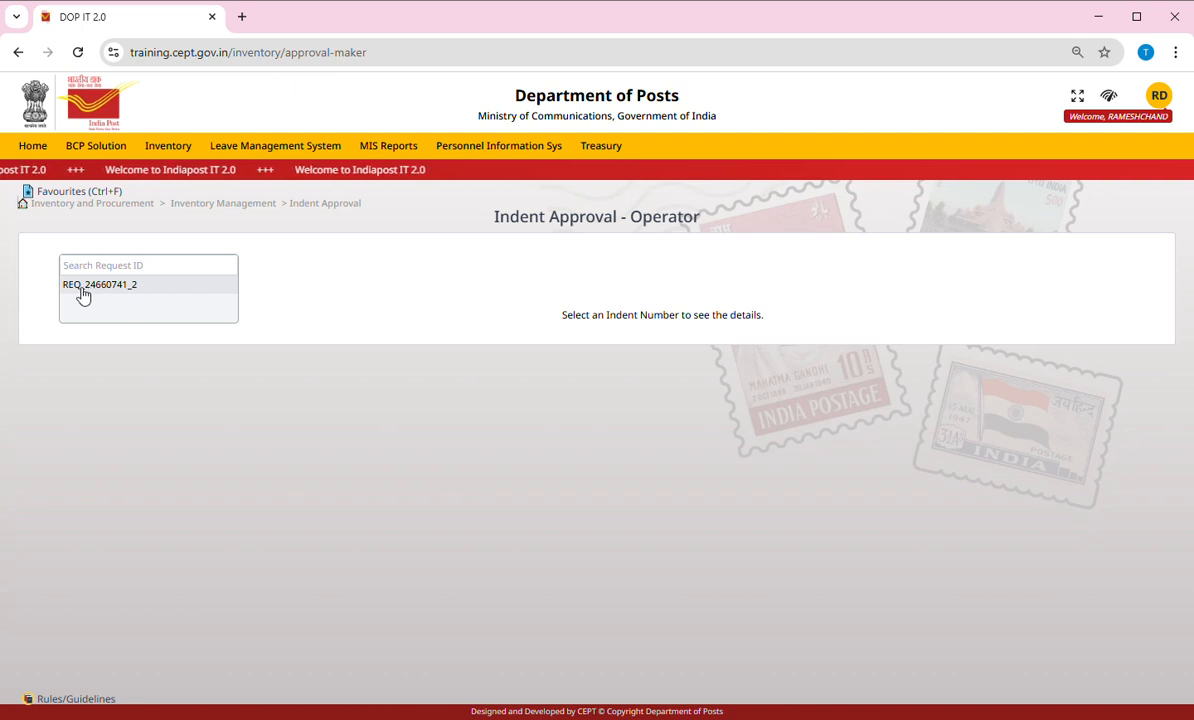
# - Open the pending indent's items and review the requested 500 against available stock
pyautogui.click(139, 292)
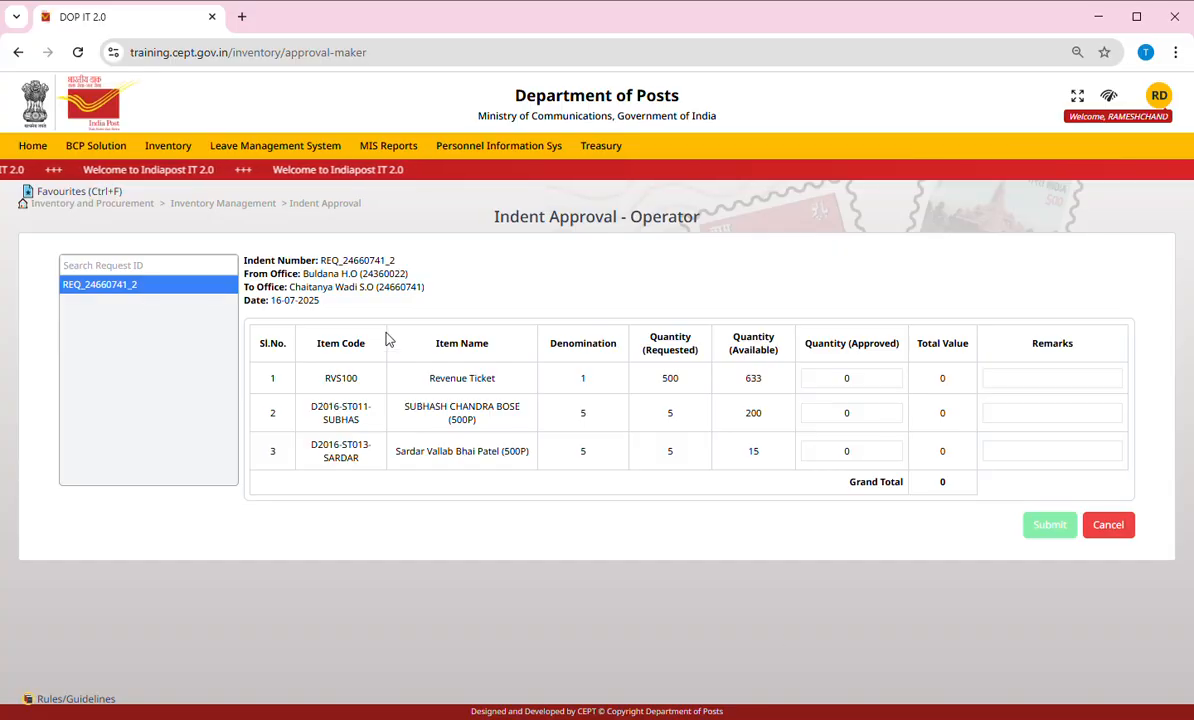
pyautogui.moveTo(688, 378); pyautogui.dragTo(658, 385)
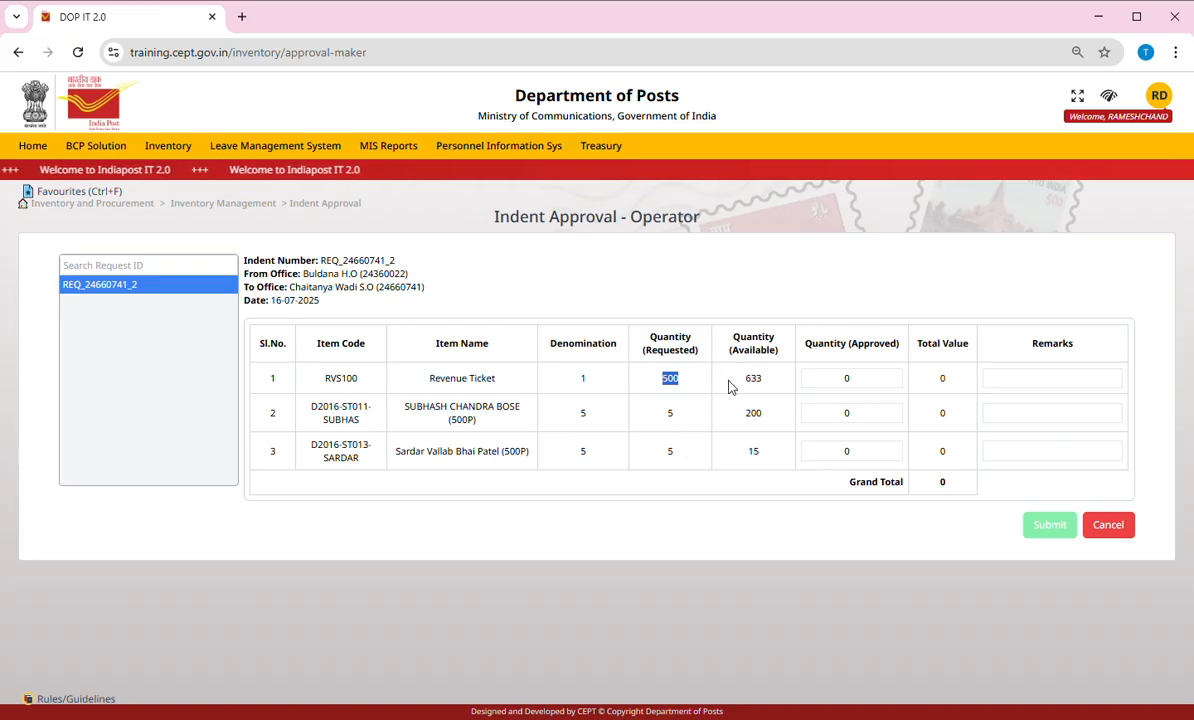
pyautogui.moveTo(740, 383); pyautogui.dragTo(765, 480)
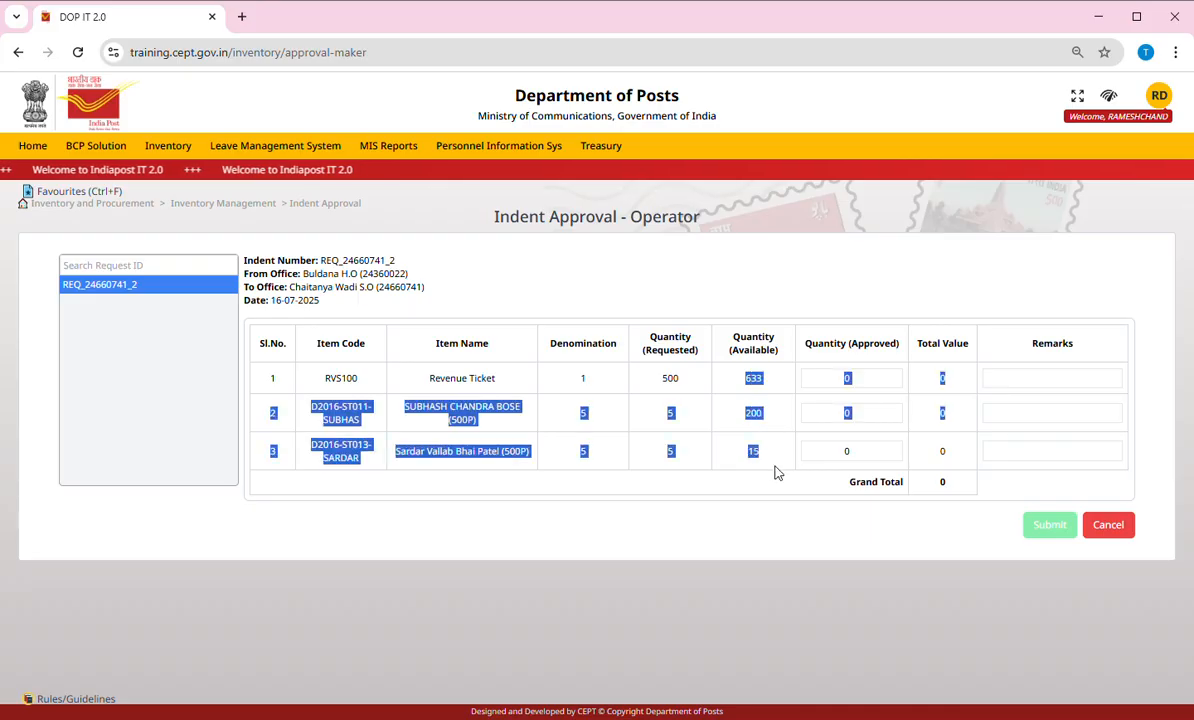
pyautogui.click(780, 455)
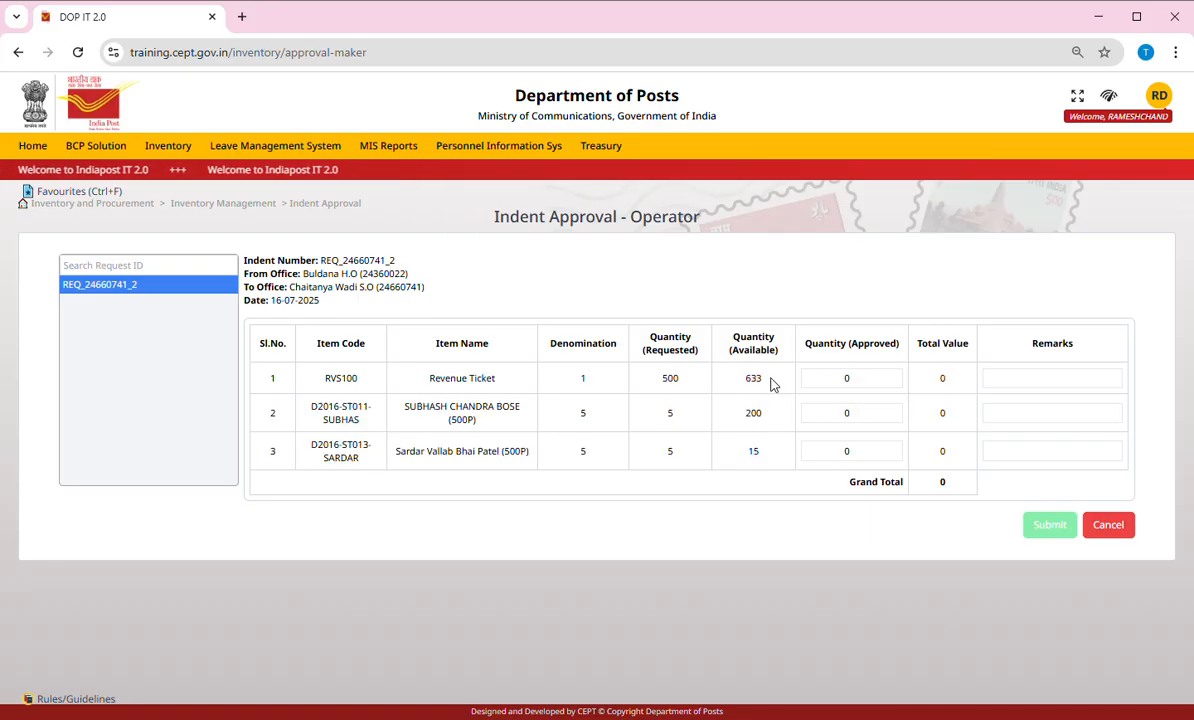
# - Enter approved quantities of 400 Revenue Tickets and 5 for each 500P stamp
pyautogui.doubleClick(863, 380)
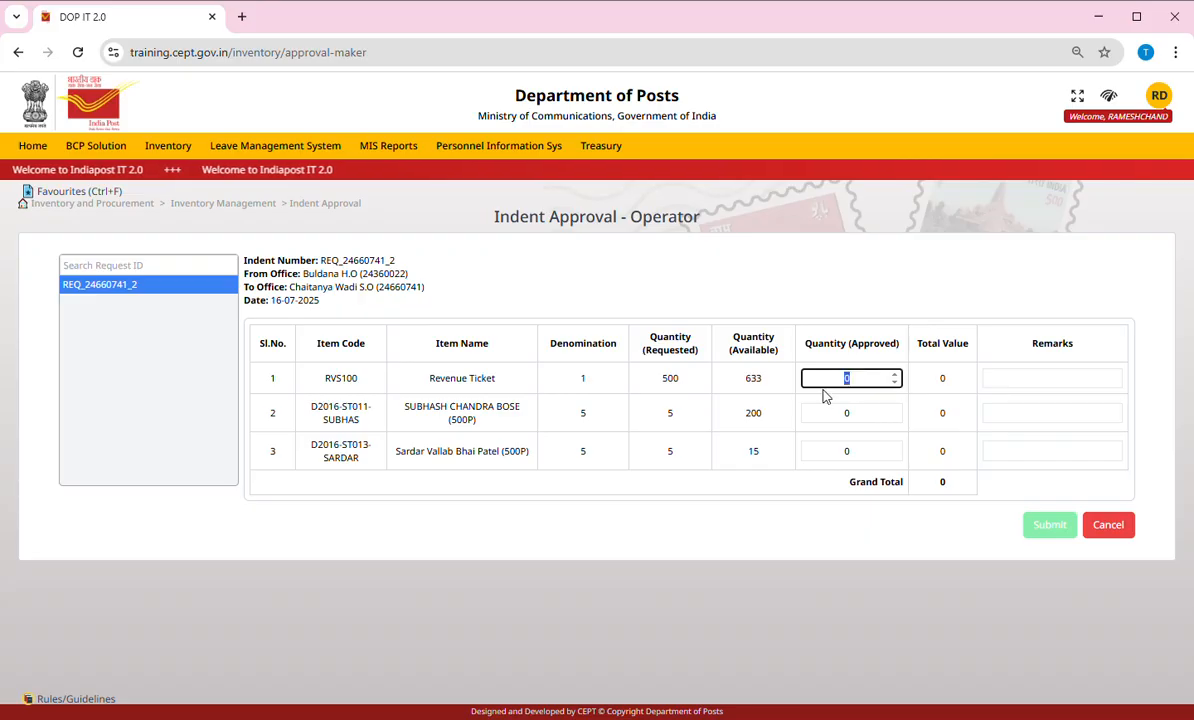
pyautogui.write('450')
pyautogui.press('BackSpace')
pyautogui.press('BackSpace')
pyautogui.write('00')
pyautogui.click(875, 418)
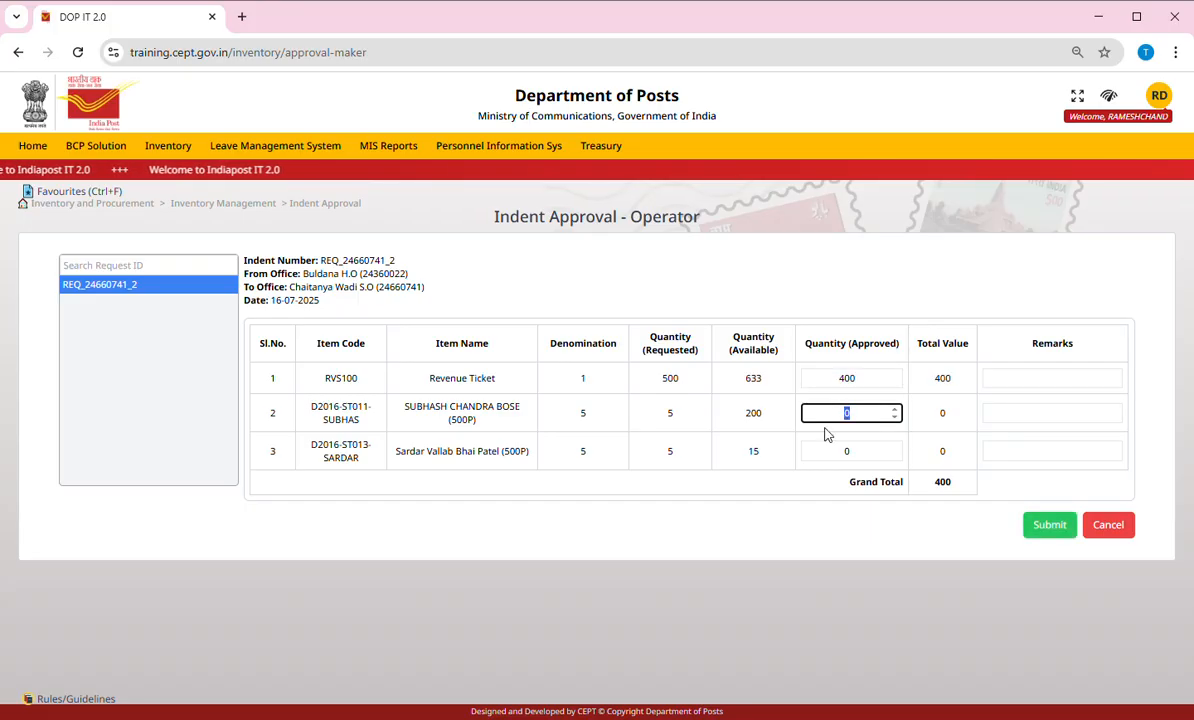
pyautogui.write('5')
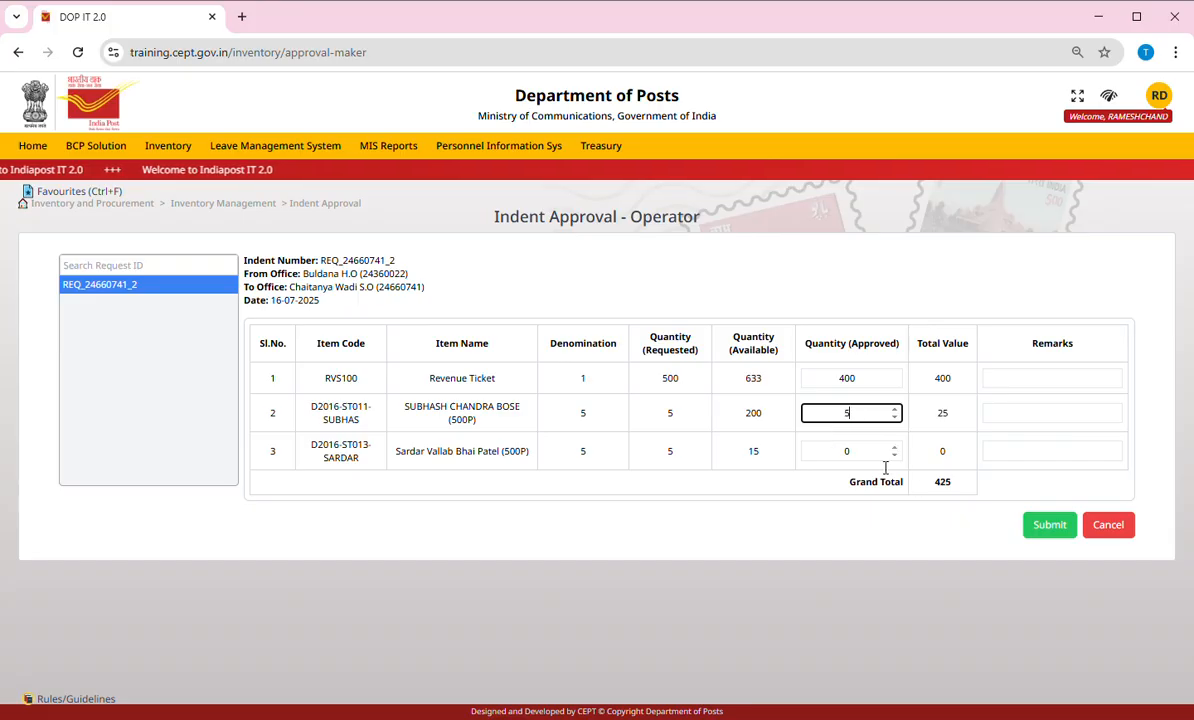
pyautogui.click(830, 452)
pyautogui.write('5')
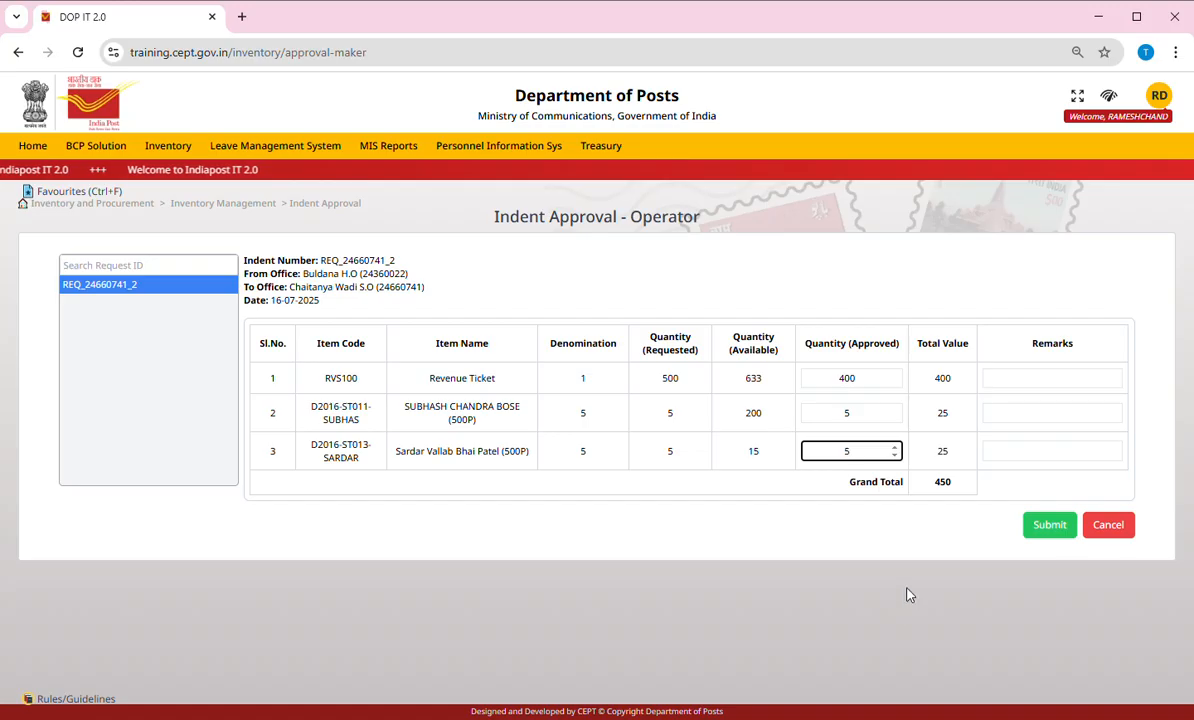
# - Submit the approved quantities, check the 450 invoice's 400 approved versus 500 requested, and close it
pyautogui.click(1049, 525)
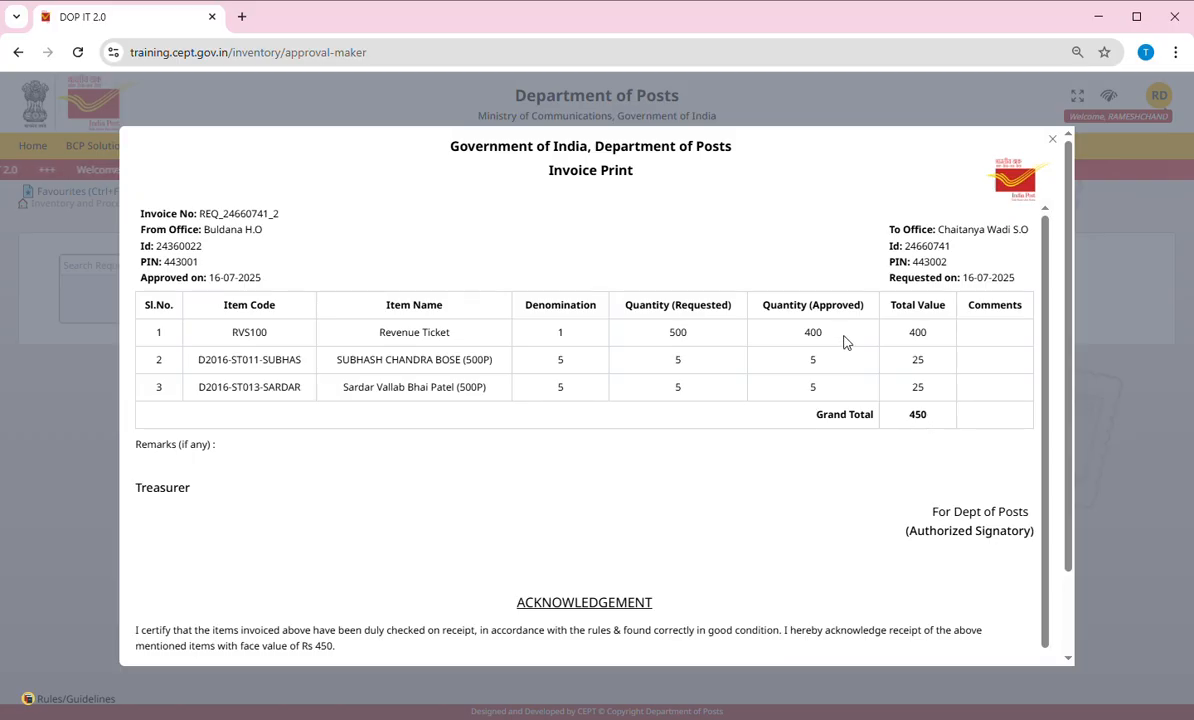
pyautogui.moveTo(840, 342); pyautogui.dragTo(805, 341)
pyautogui.moveTo(690, 333); pyautogui.dragTo(665, 333)
pyautogui.moveTo(841, 342); pyautogui.dragTo(800, 340)
pyautogui.scroll(-2, 1000, 380)
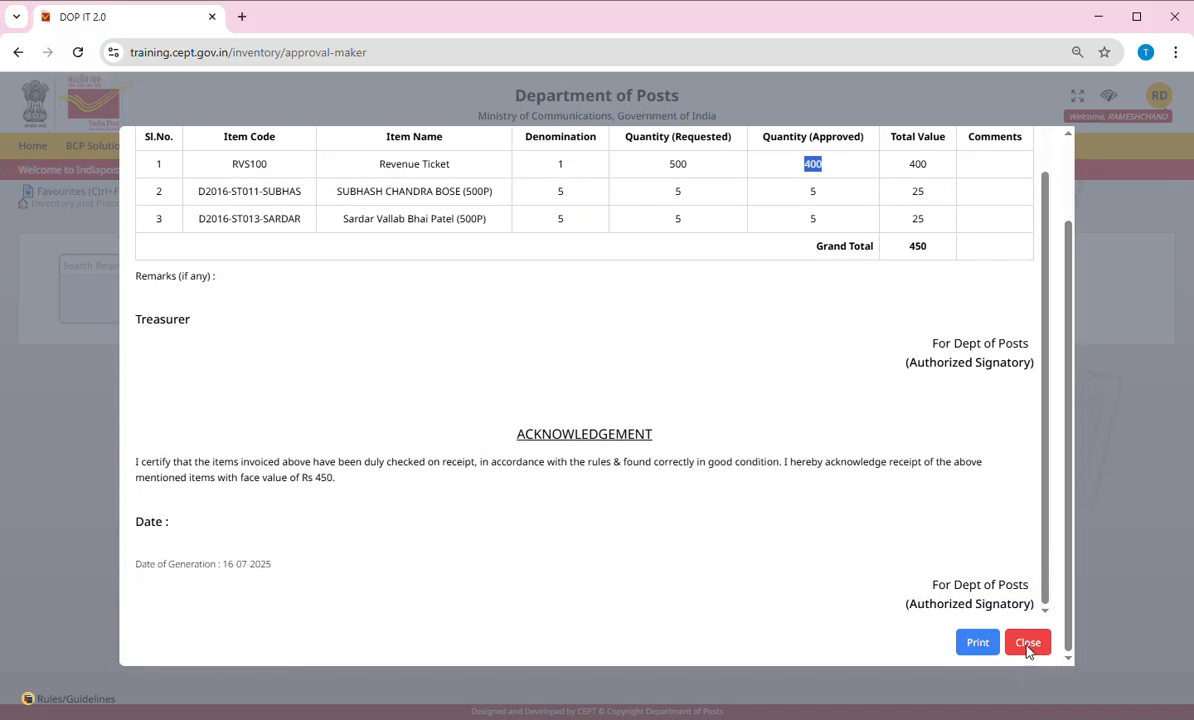
pyautogui.click(1028, 646)
pyautogui.click(1172, 104)
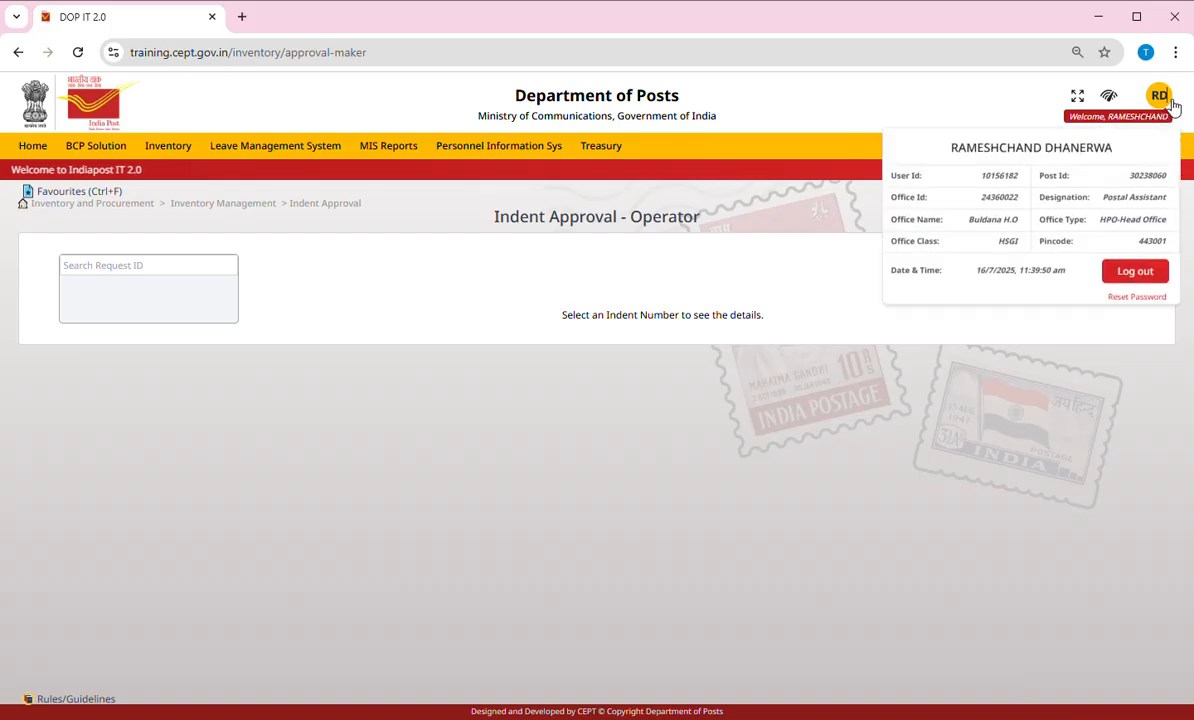
# - Log out the operator and sign in with the supervisor's Employee ID and password
pyautogui.click(1138, 270)
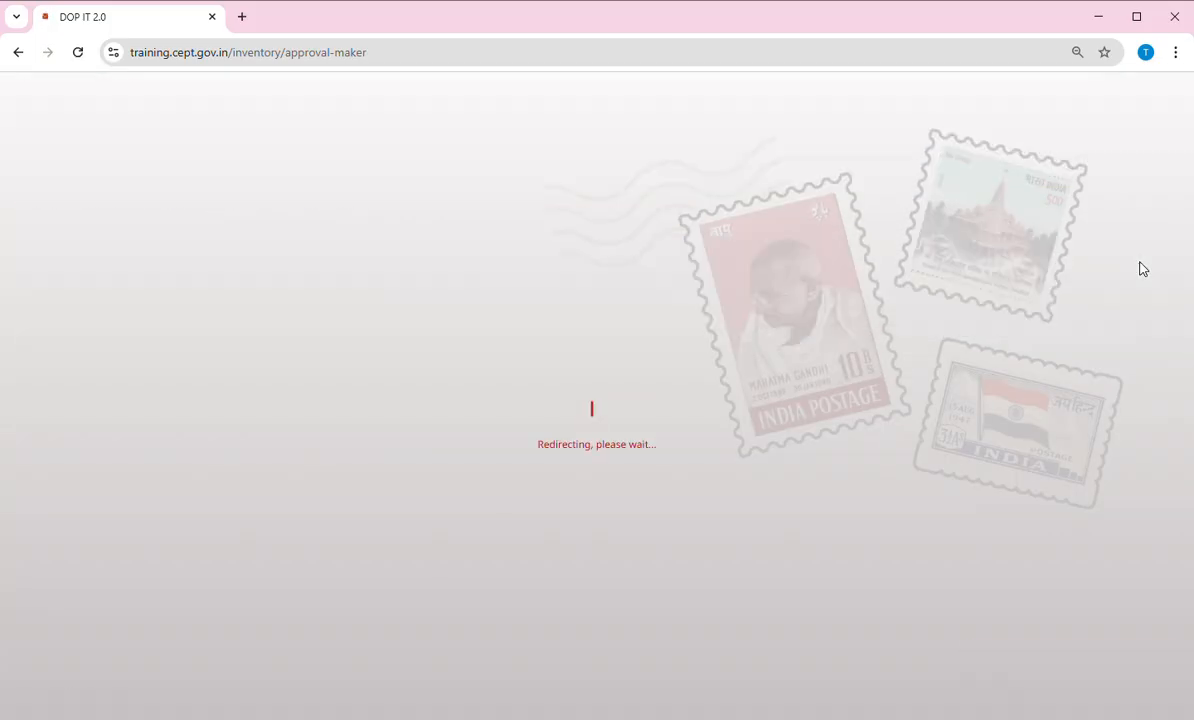
pyautogui.write('10138607')
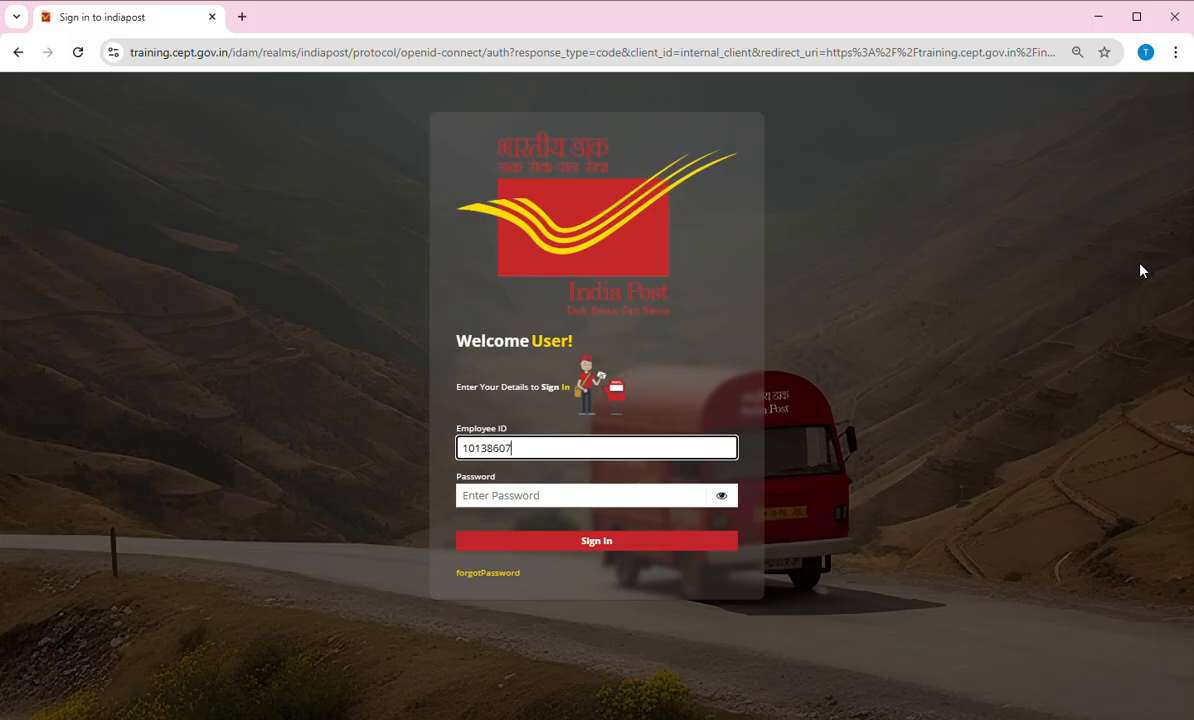
pyautogui.press('Tab')
pyautogui.write('***')
pyautogui.press('Return')
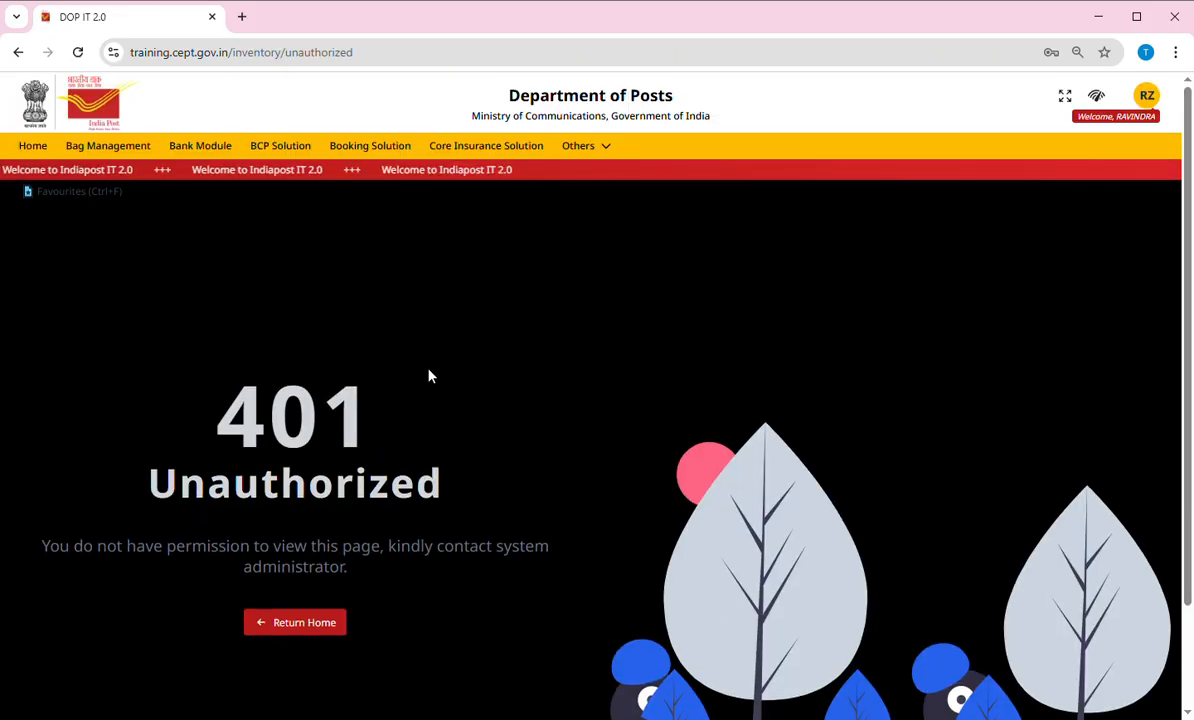
# - Via Others > Inventory, open Authorize Approved Indent - Supervisor and authorize the 400/5/5 indent
pyautogui.click(590, 148)
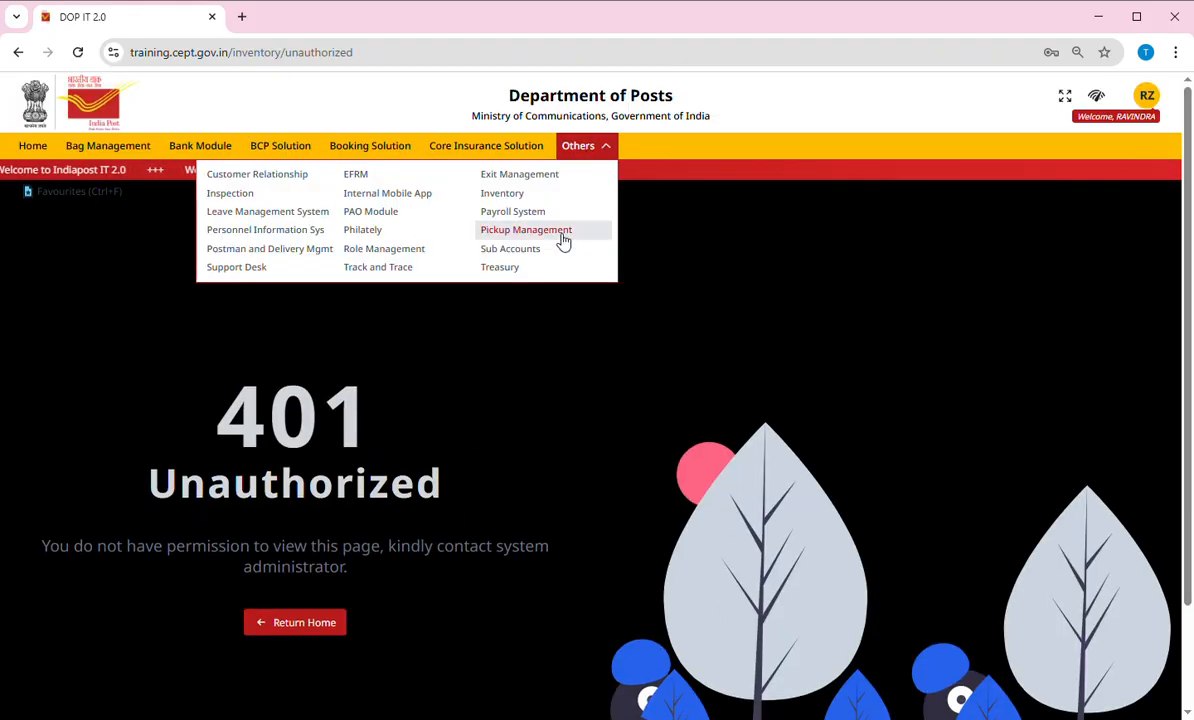
pyautogui.click(516, 200)
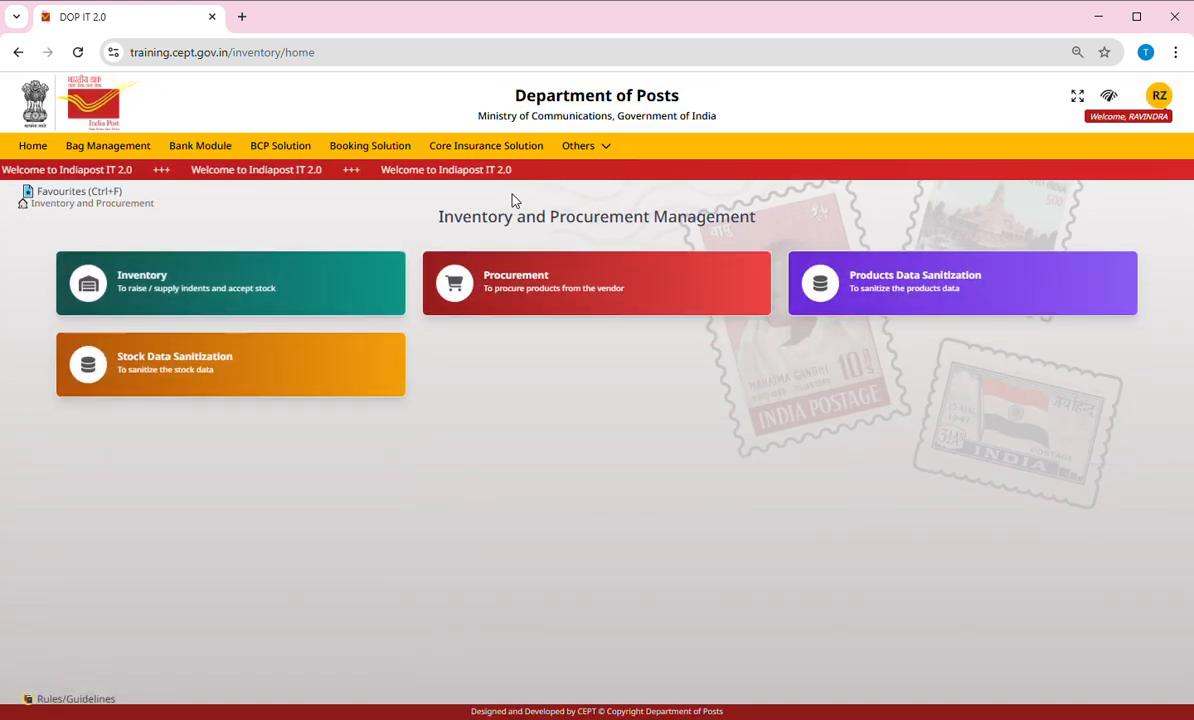
pyautogui.click(165, 277)
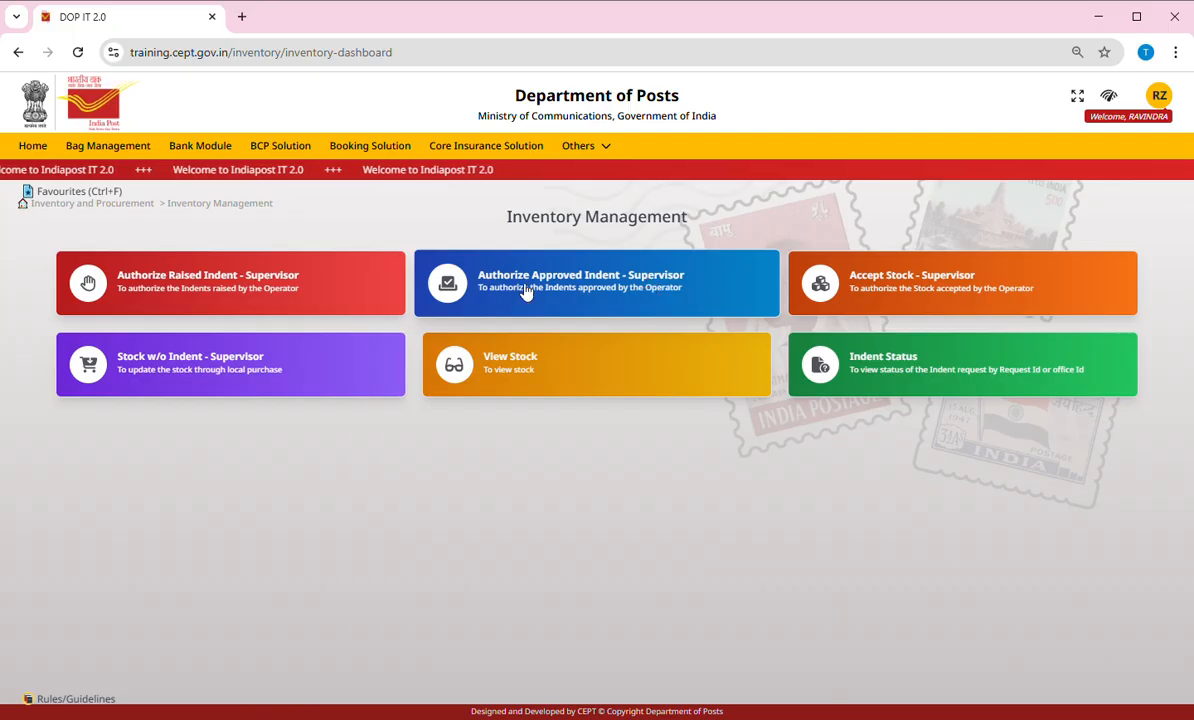
pyautogui.click(662, 287)
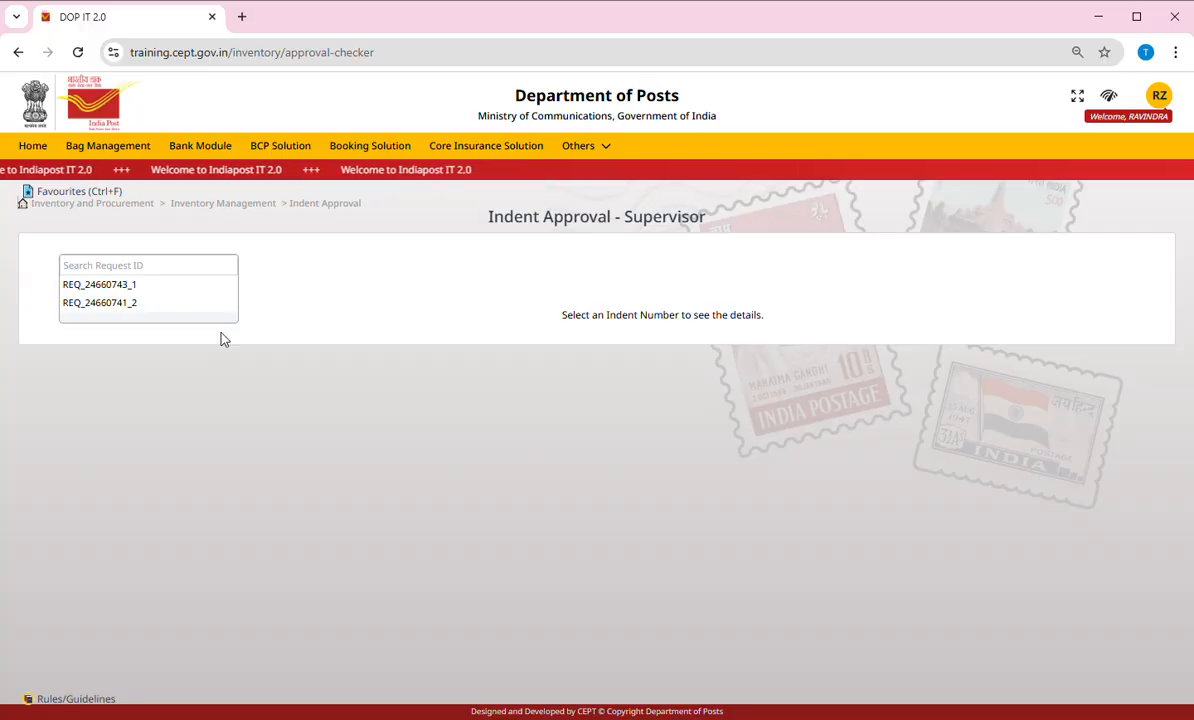
pyautogui.click(100, 311)
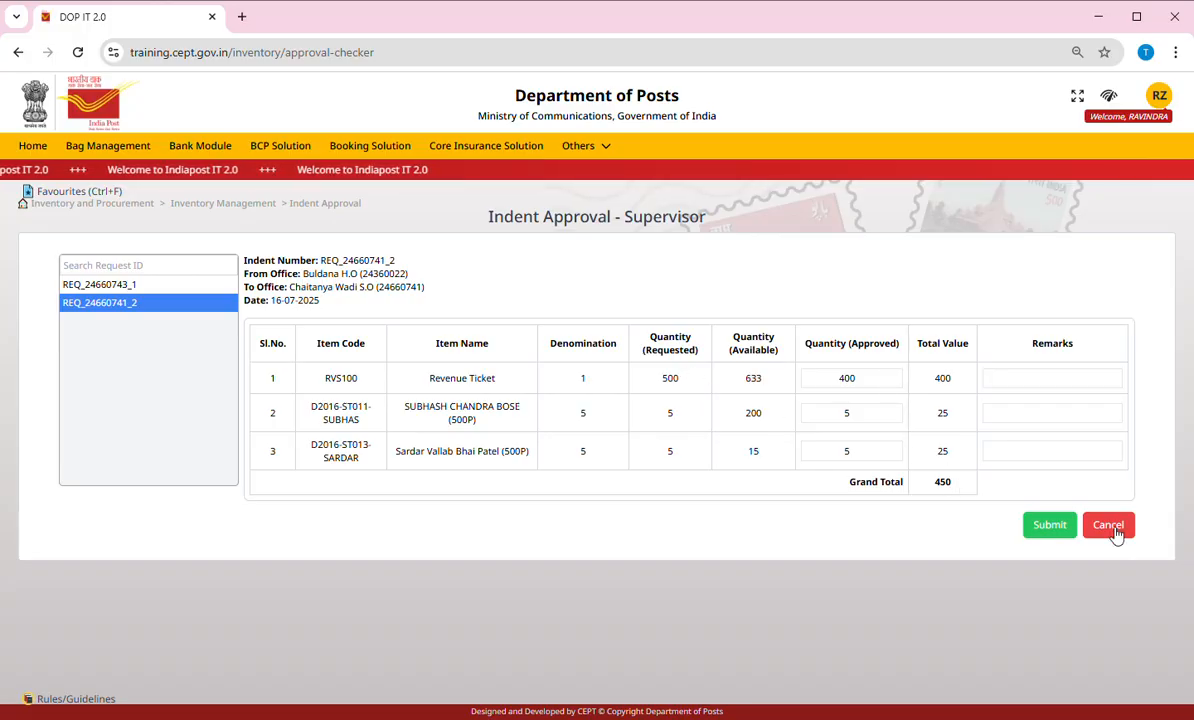
pyautogui.click(1050, 527)
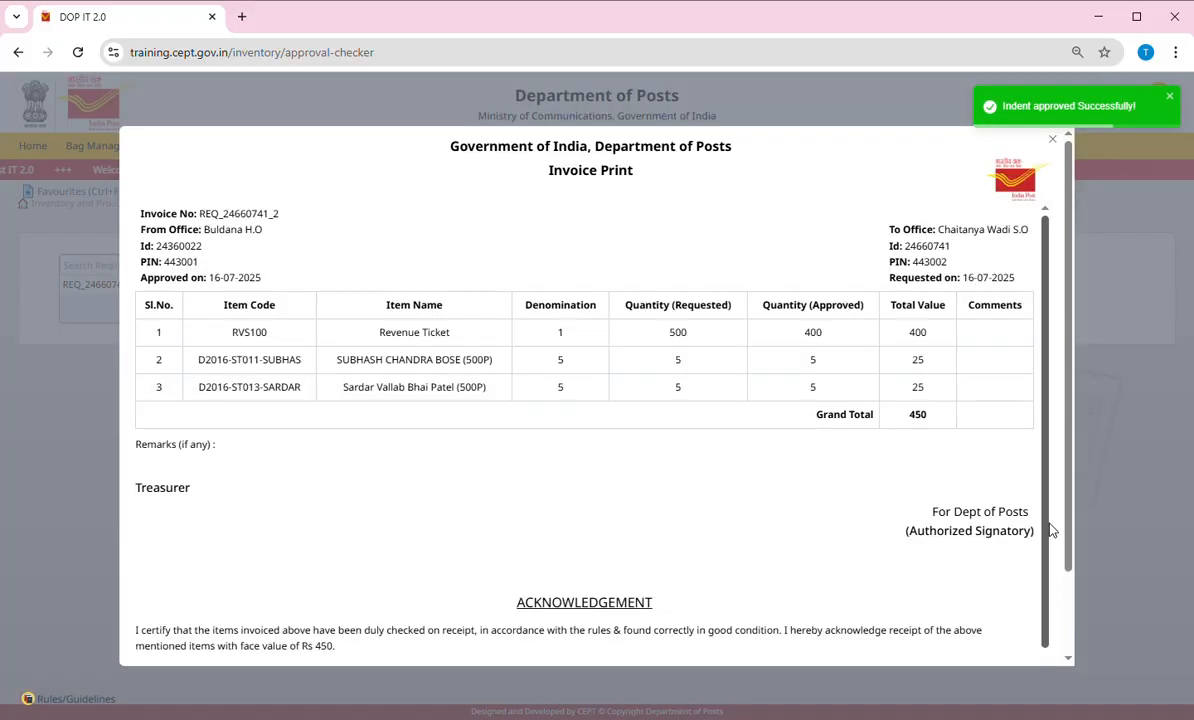
# - Close the REQ_24660741_2 invoice and bring up the supervisor's profile panel
pyautogui.moveTo(1067, 533); pyautogui.dragTo(1074, 686)
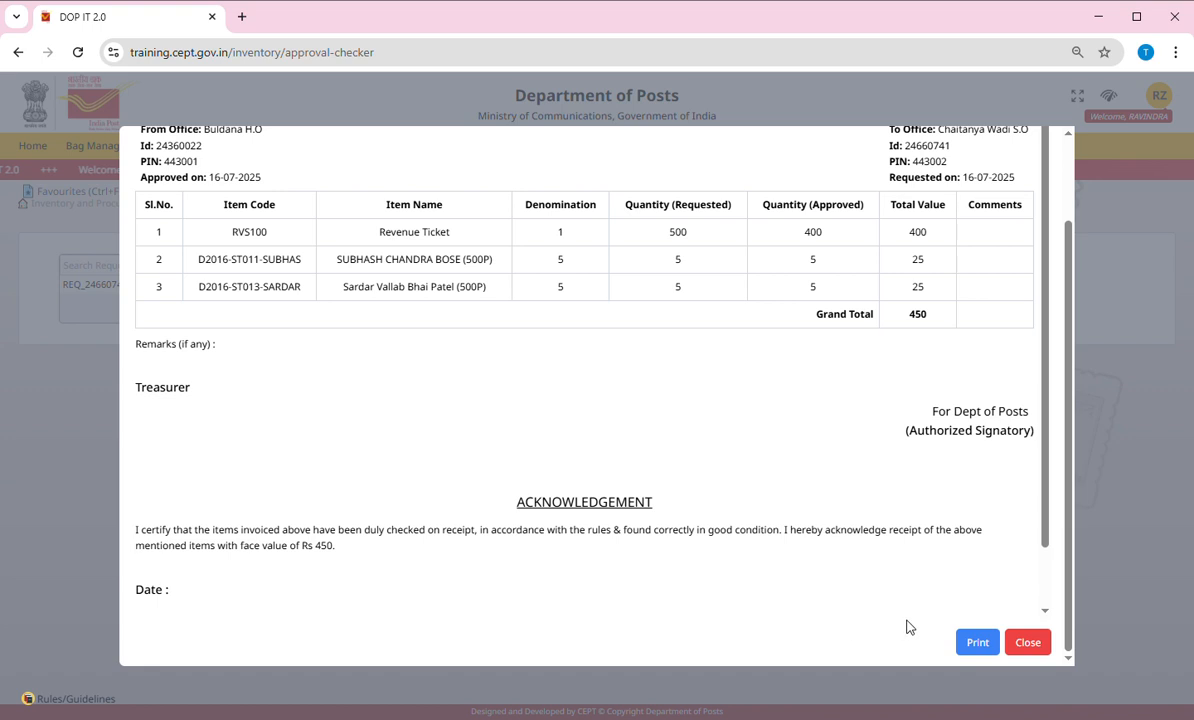
pyautogui.click(1040, 645)
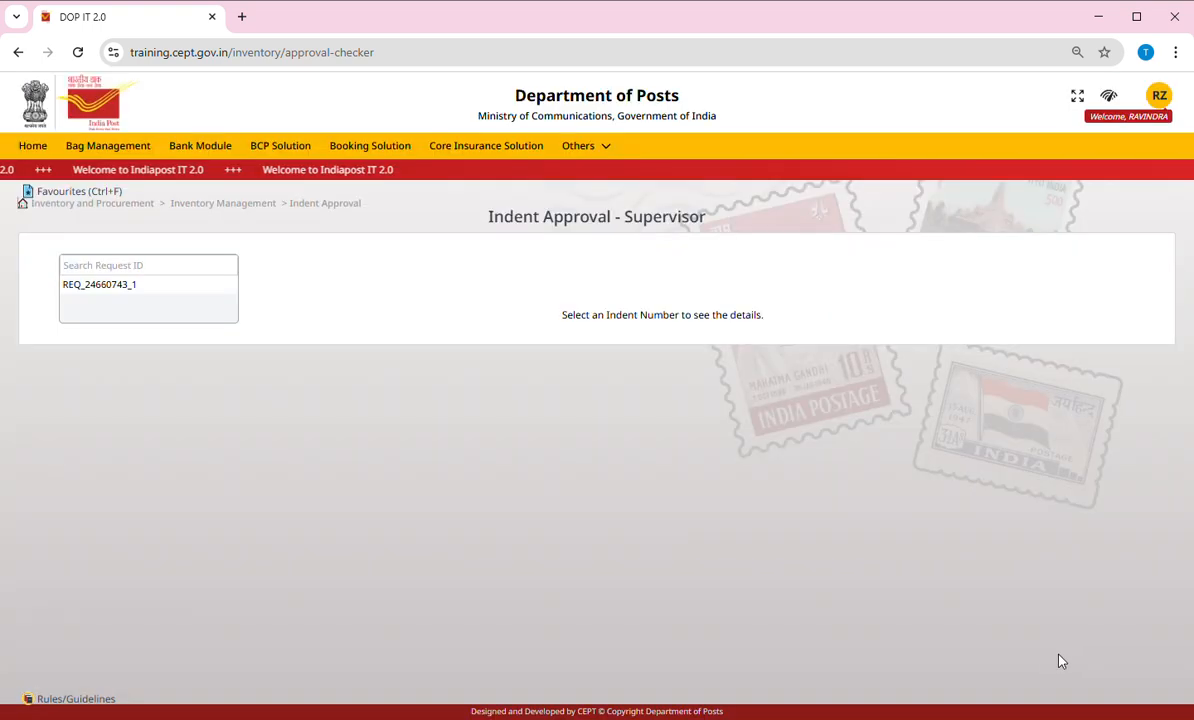
pyautogui.click(1162, 97)
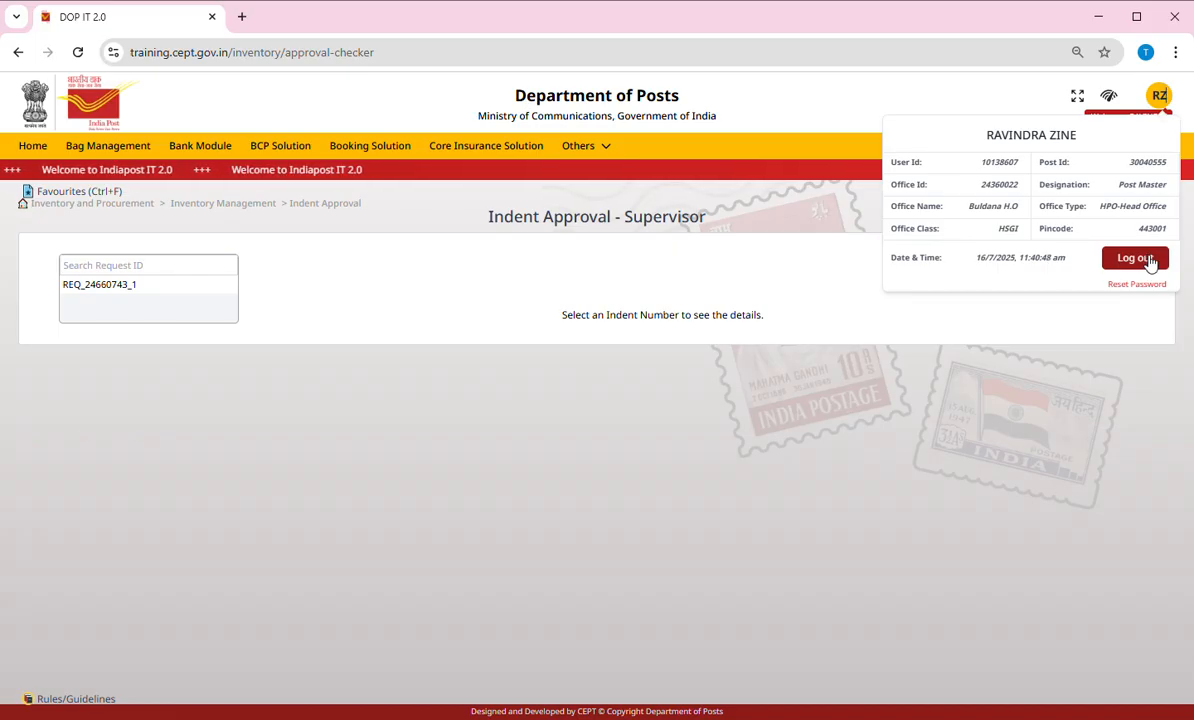
# - Sign out the supervisor and sign in as the sub-office operator with their Employee ID and password
pyautogui.click(1149, 260)
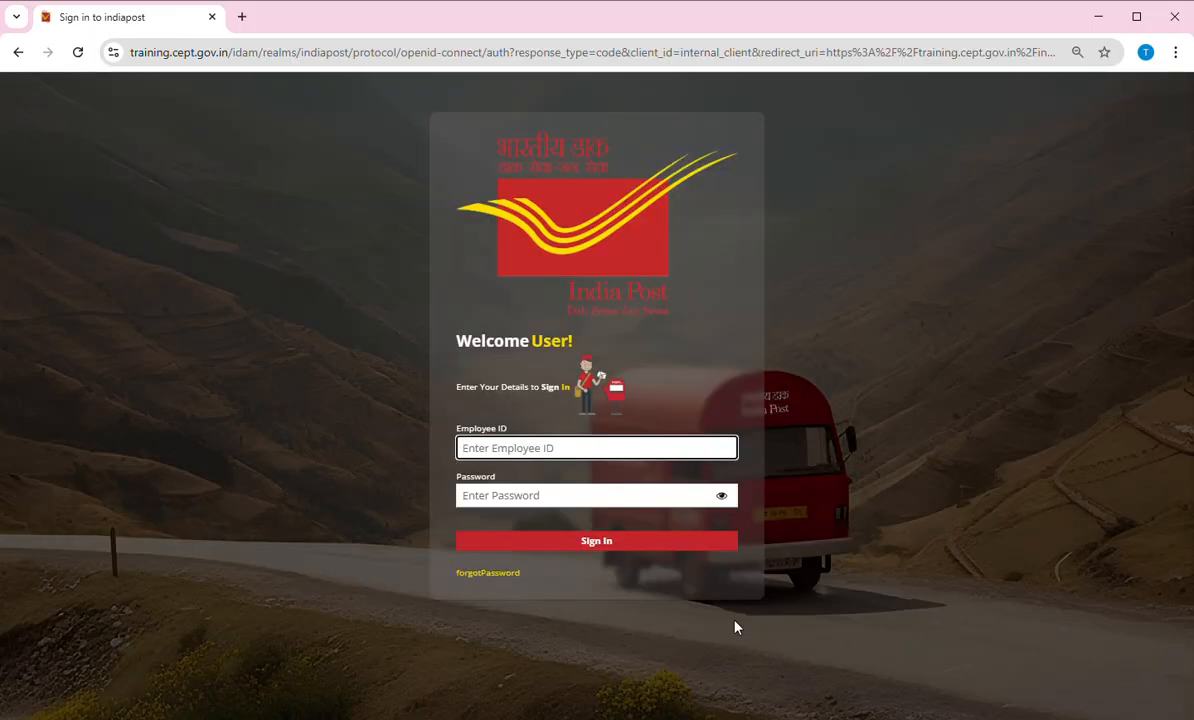
pyautogui.write('10')
pyautogui.write('018214')
pyautogui.press('Tab')
pyautogui.write('*')
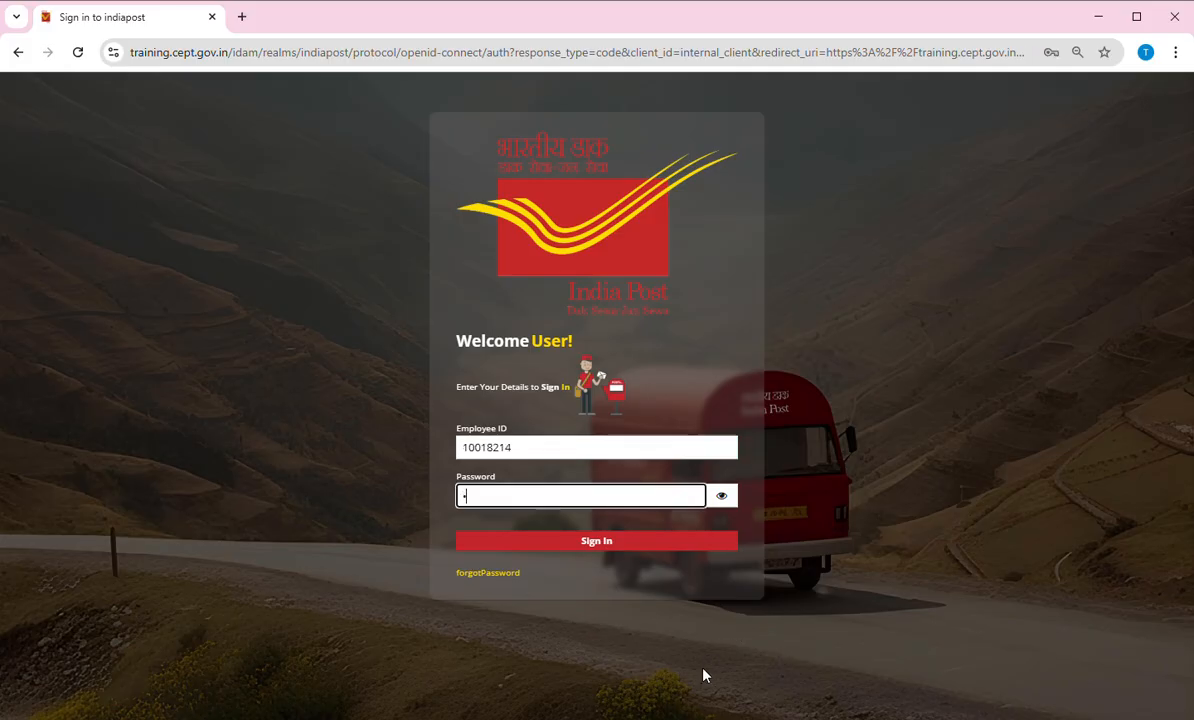
pyautogui.write('***')
pyautogui.press('Tab')
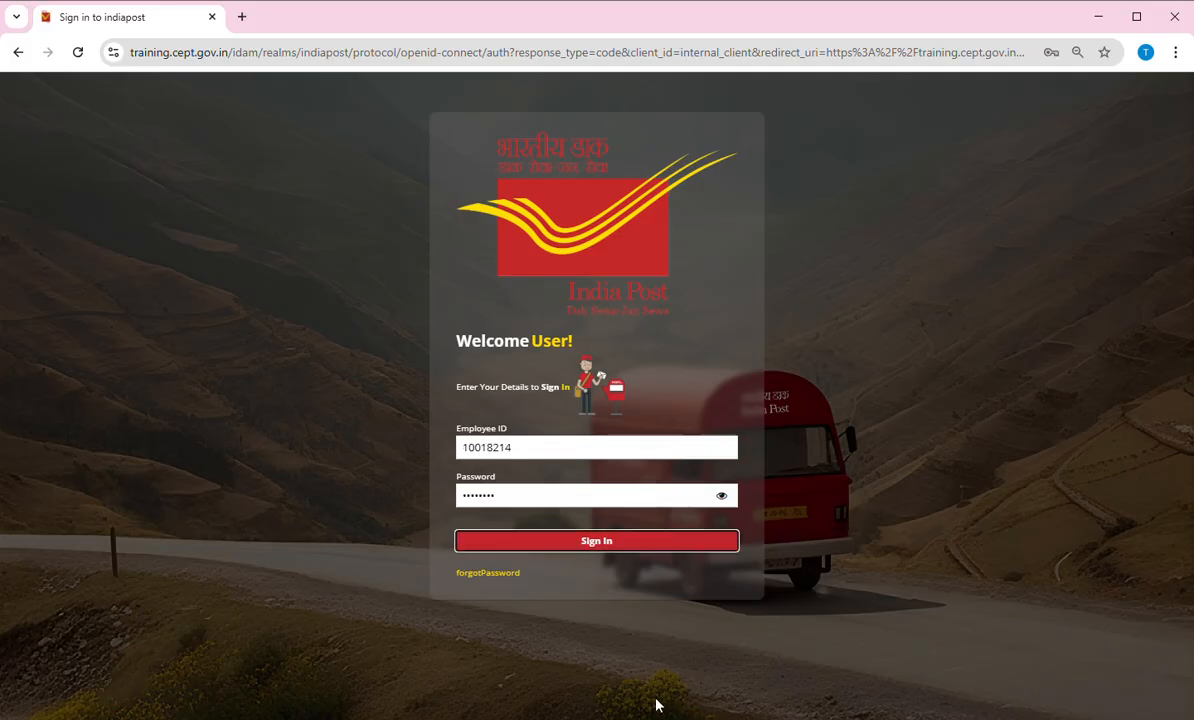
pyautogui.press('Return')
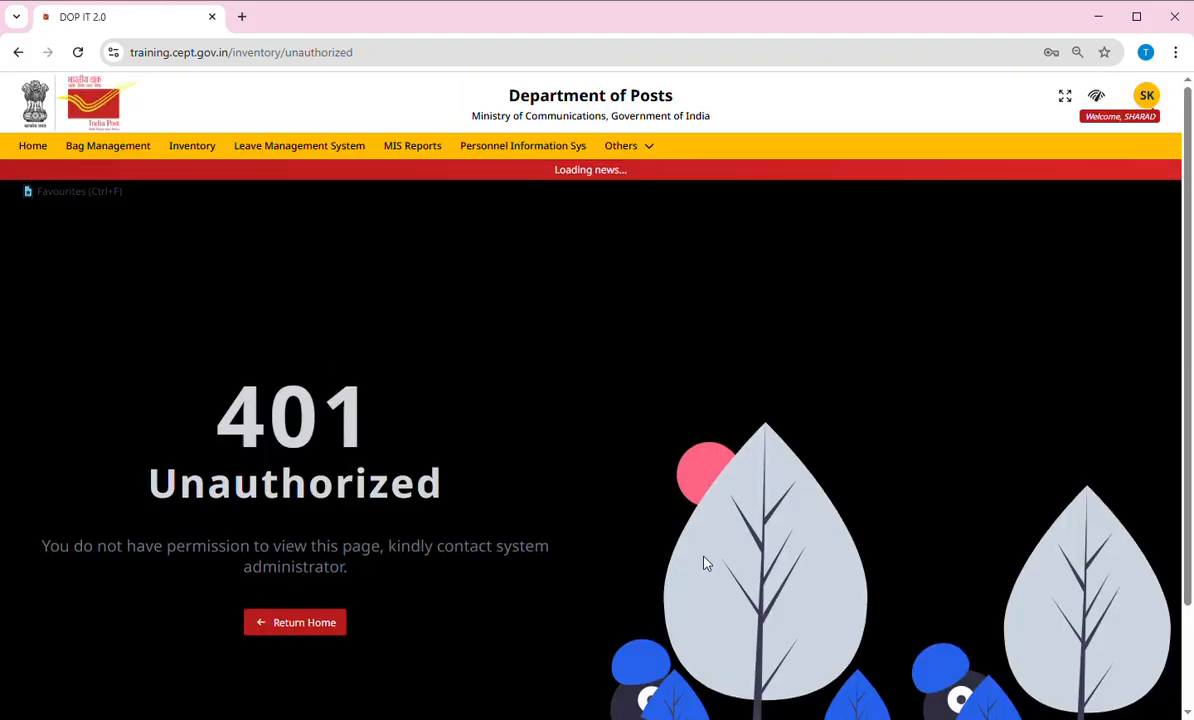
pyautogui.moveTo(647, 151)
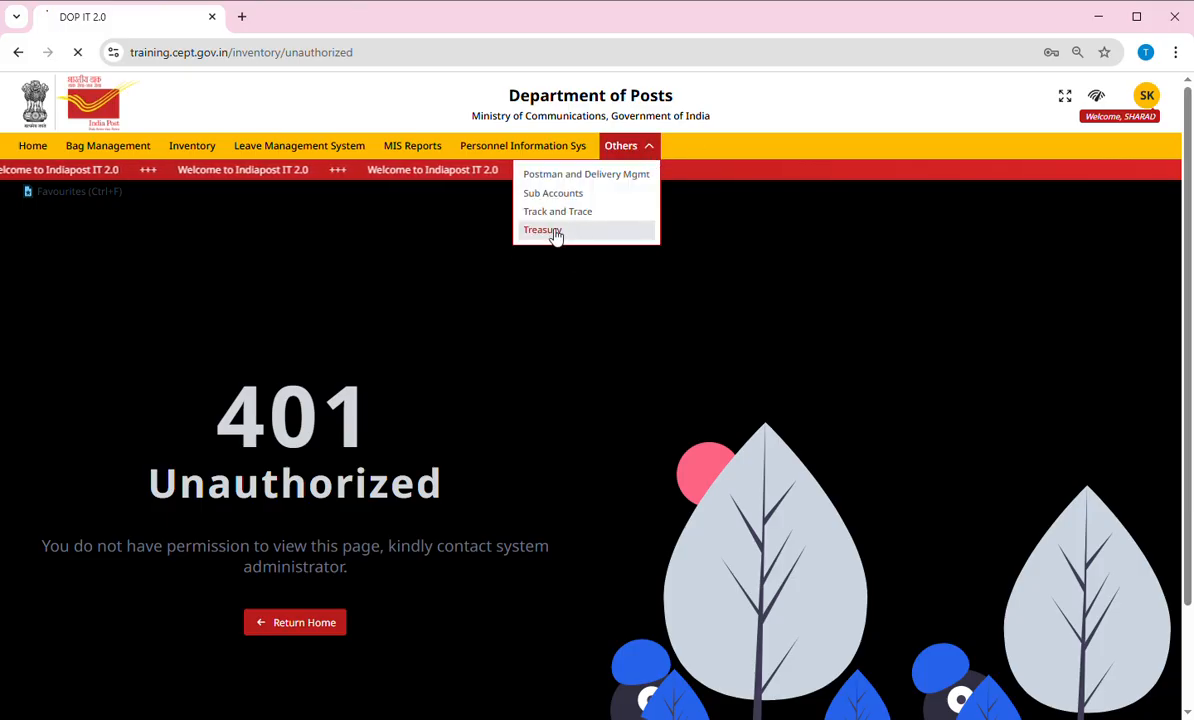
# - Check the pending Treasury stamp transactions, then return Home and open the Inventory Management dashboard
pyautogui.click(556, 232)
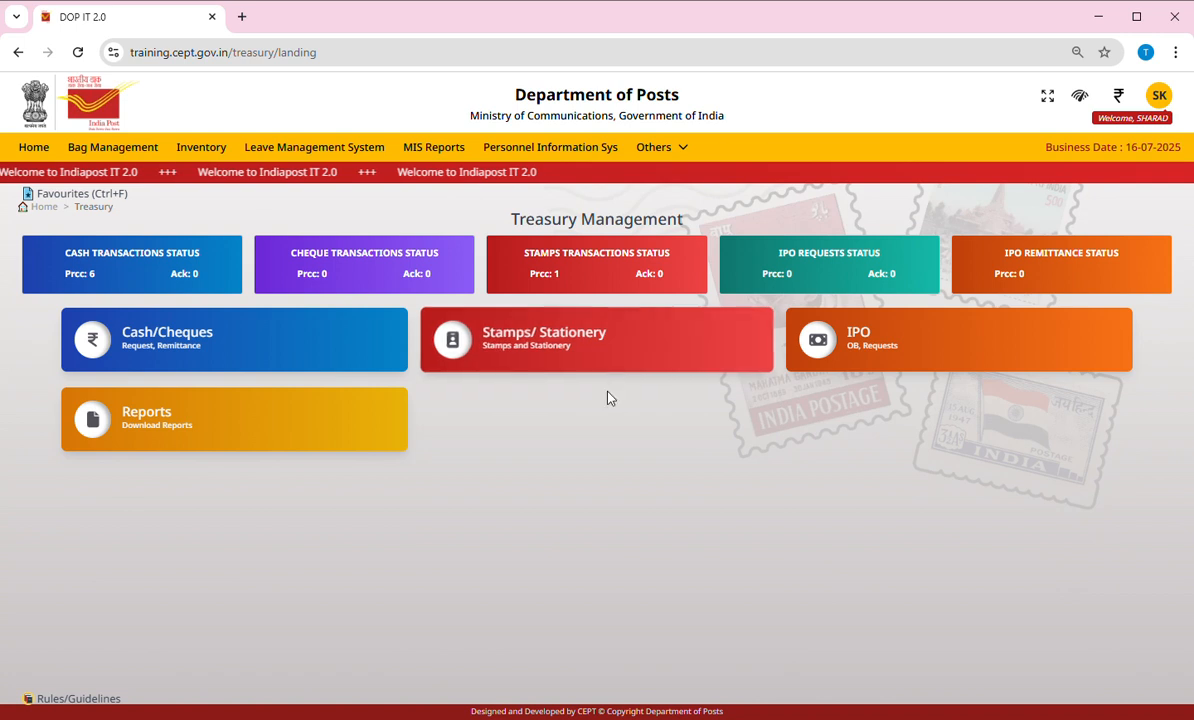
pyautogui.click(545, 278)
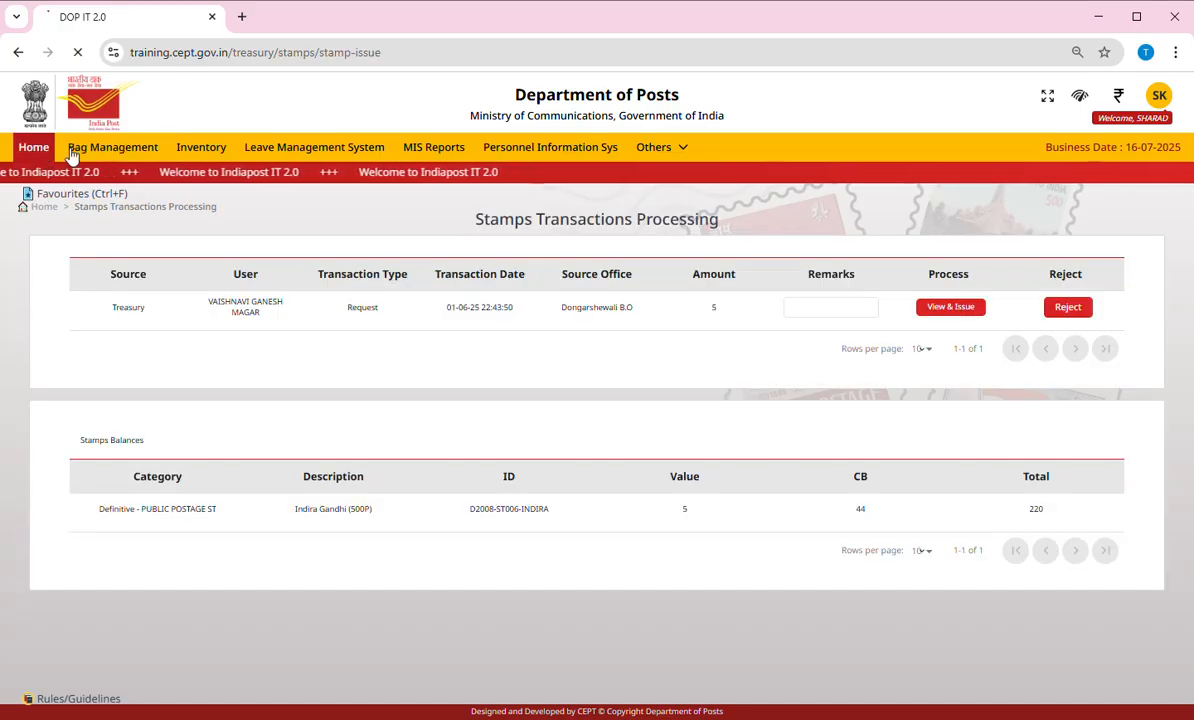
pyautogui.click(40, 150)
pyautogui.click(646, 149)
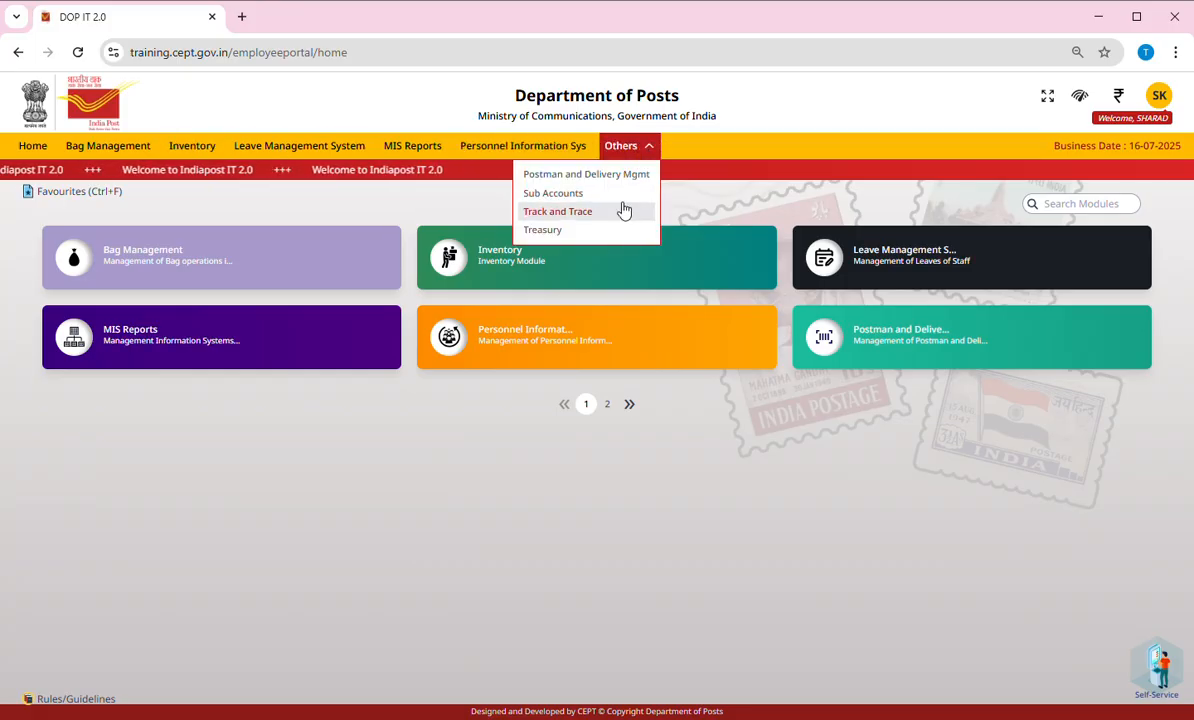
pyautogui.click(189, 150)
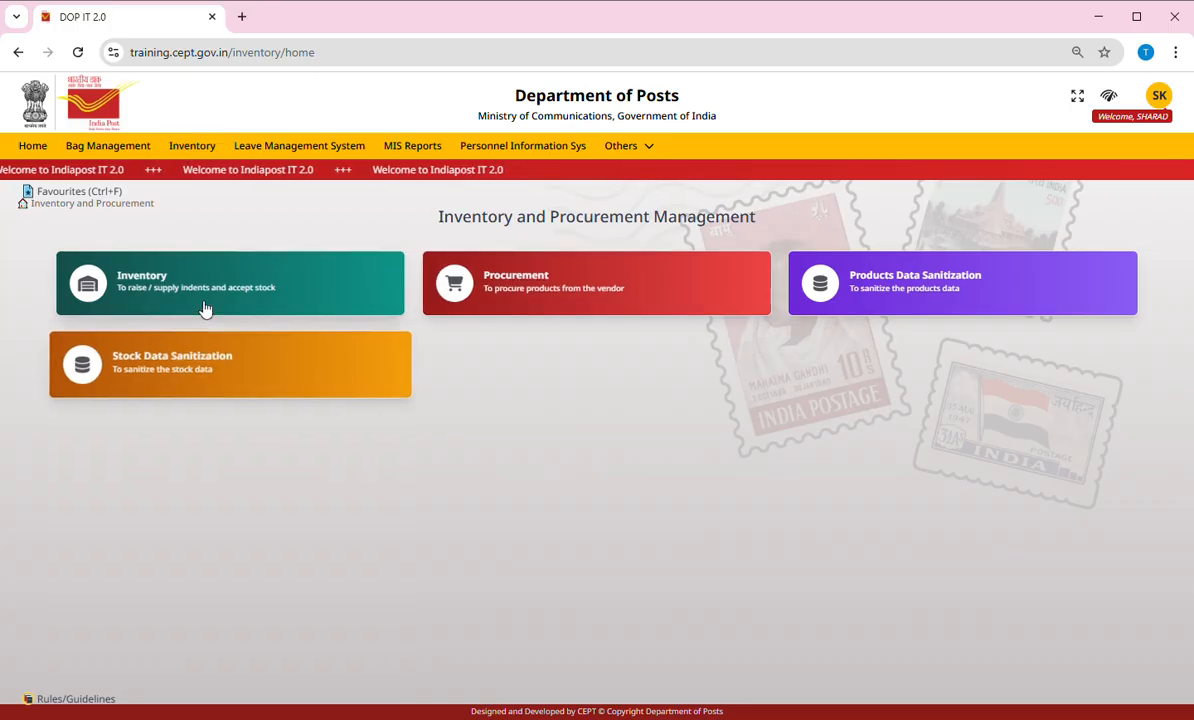
pyautogui.click(168, 285)
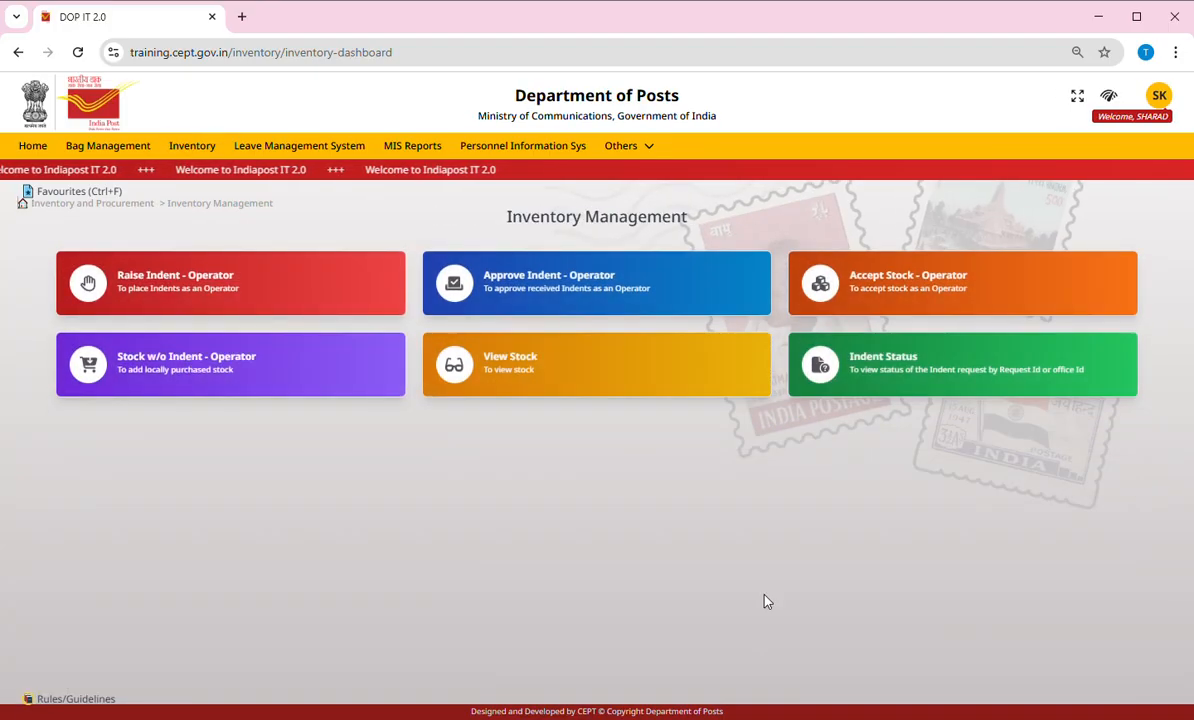
# - In Accept Stock - Operator, search indent REQ_24660741_2, review its items, and receive the stock
pyautogui.click(927, 284)
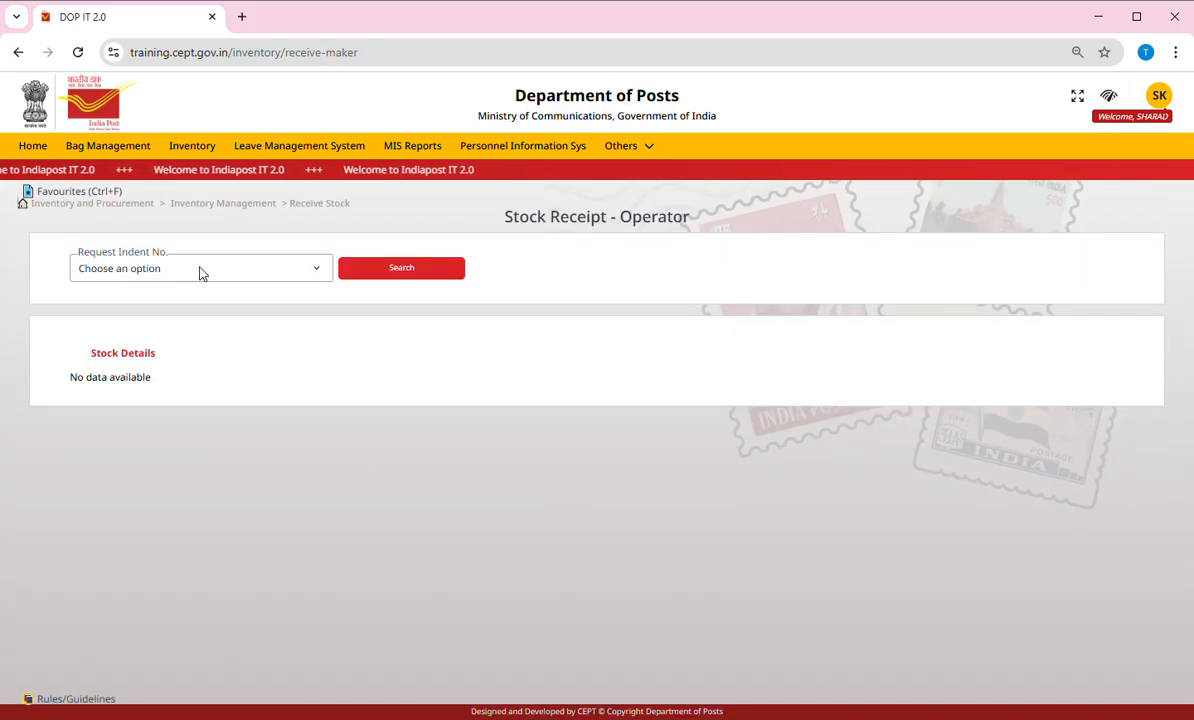
pyautogui.click(141, 341)
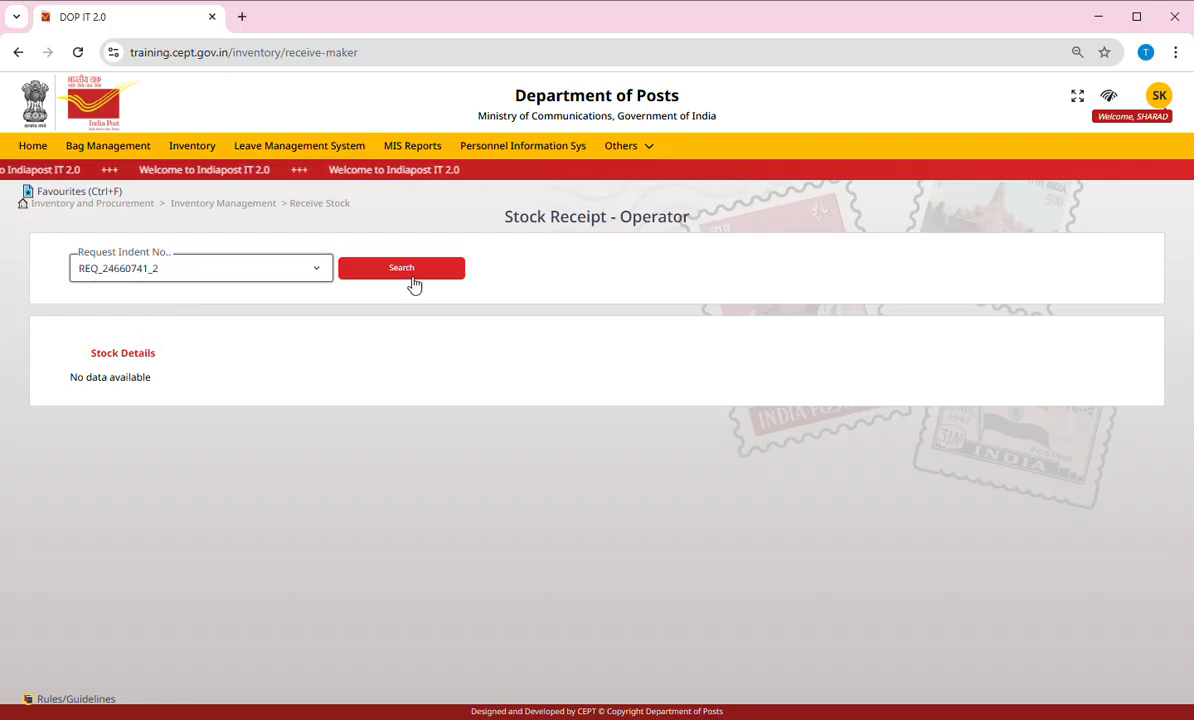
pyautogui.click(418, 270)
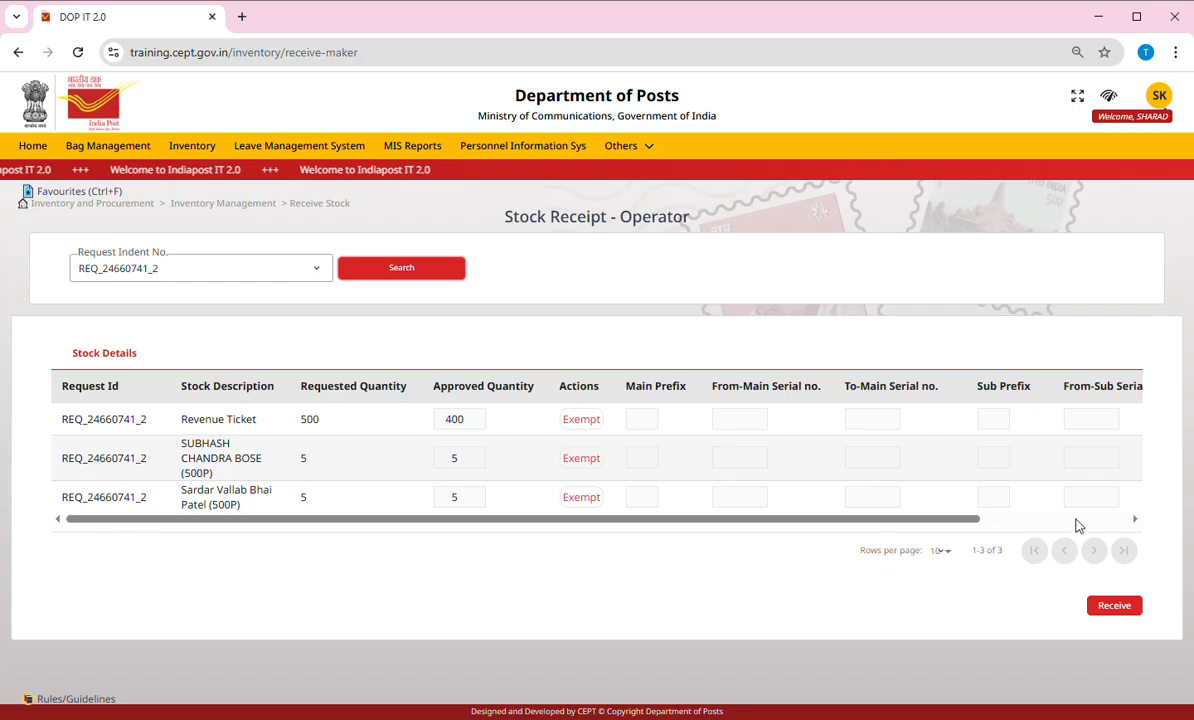
pyautogui.hscroll(4, 645, 476)
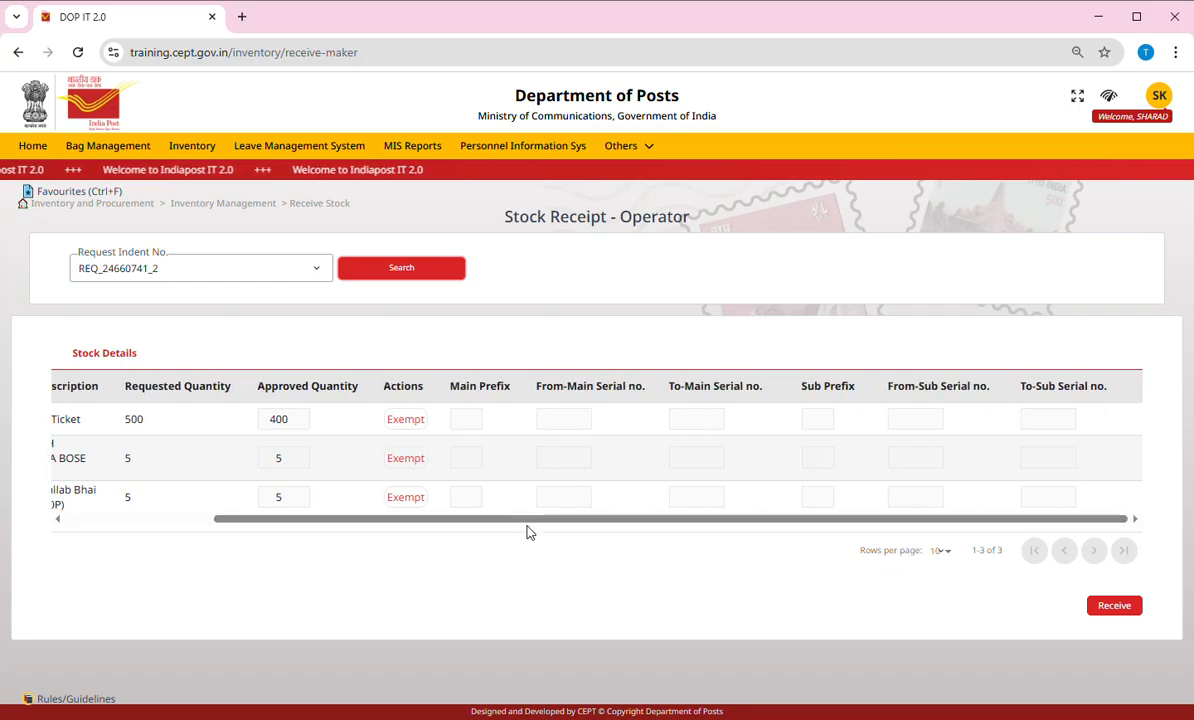
pyautogui.moveTo(578, 525); pyautogui.dragTo(229, 528)
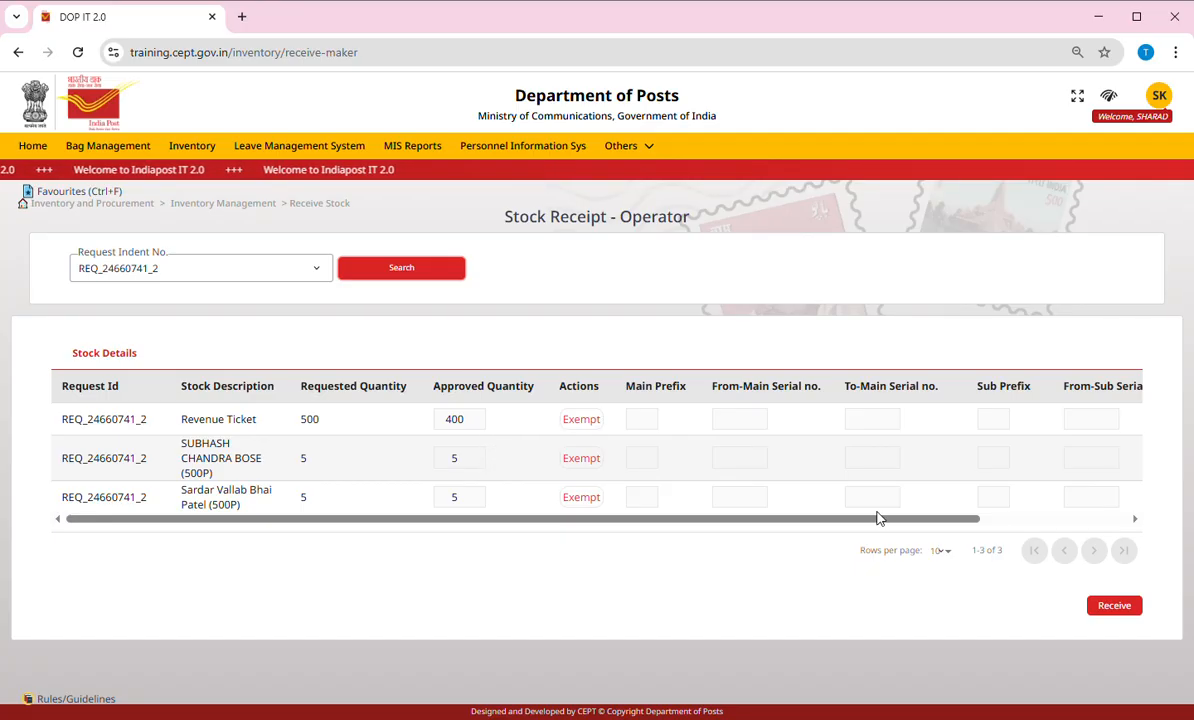
pyautogui.click(1128, 610)
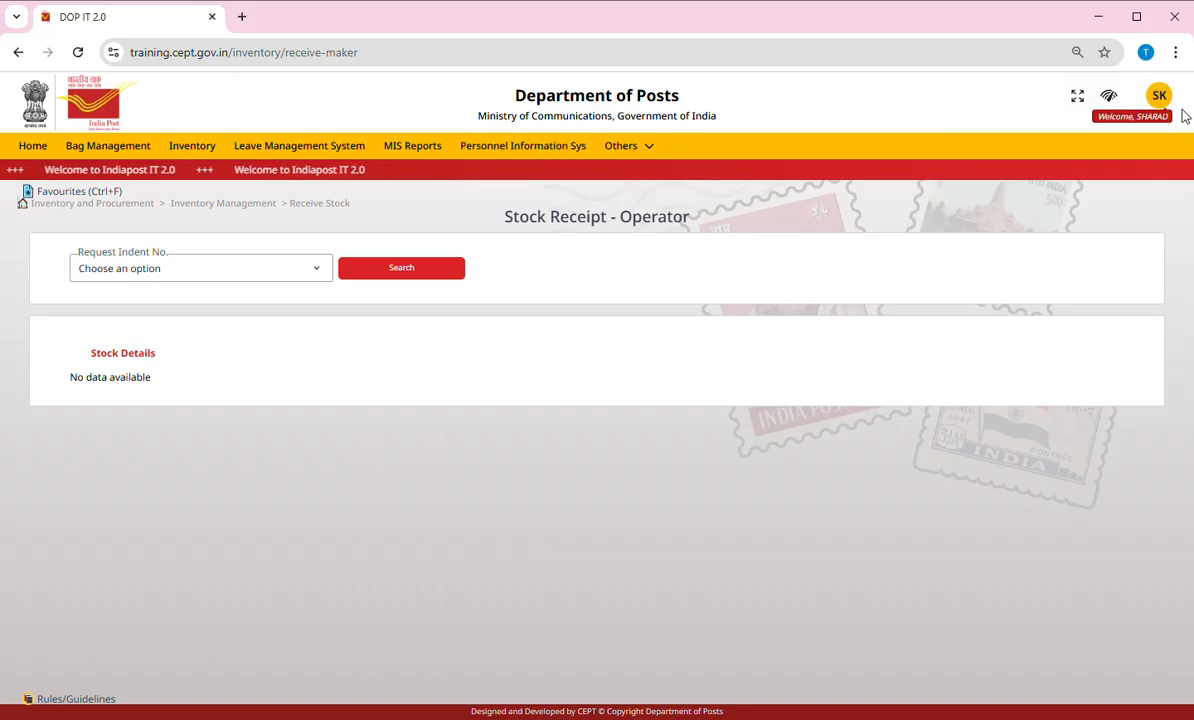
# - Switch to the sub-office supervisor's account and open its Inventory Management dashboard
pyautogui.click(1162, 95)
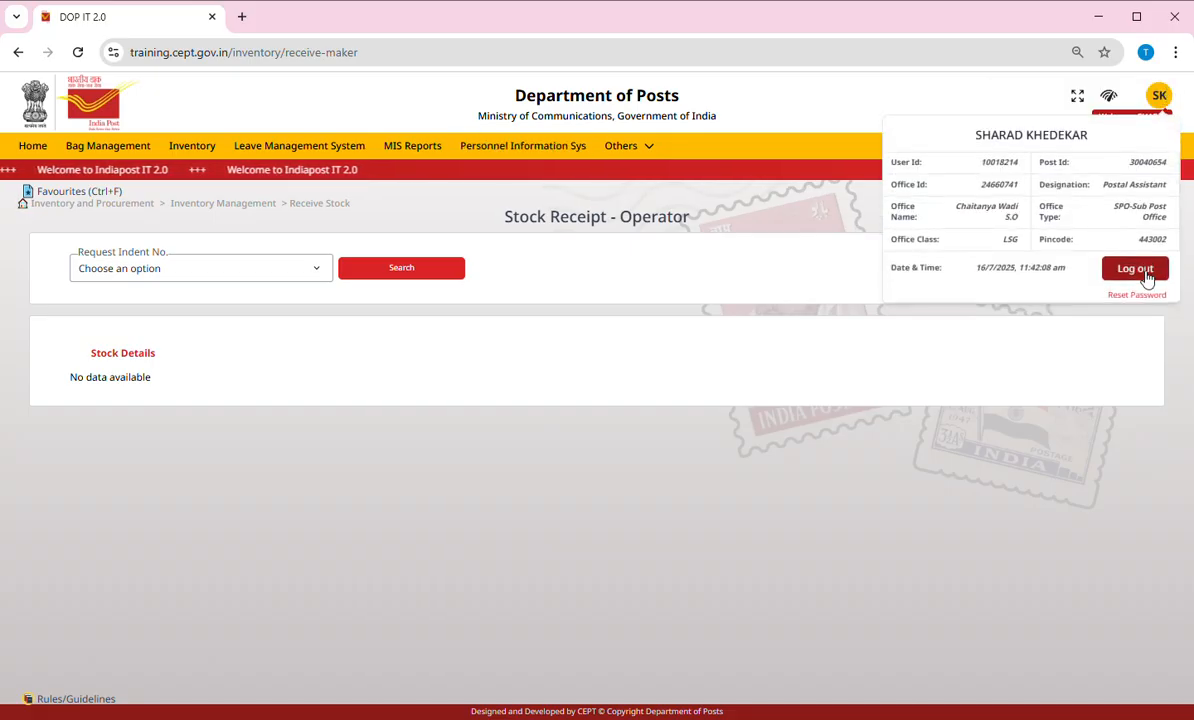
pyautogui.click(1147, 276)
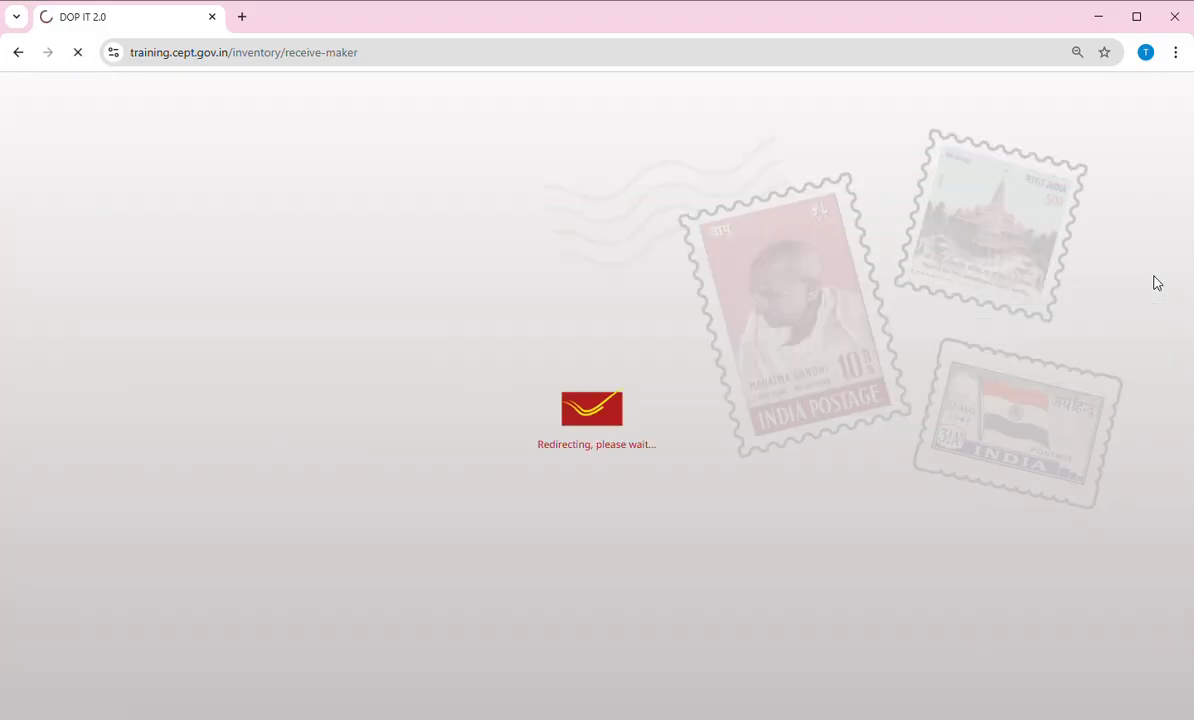
pyautogui.write('1013')
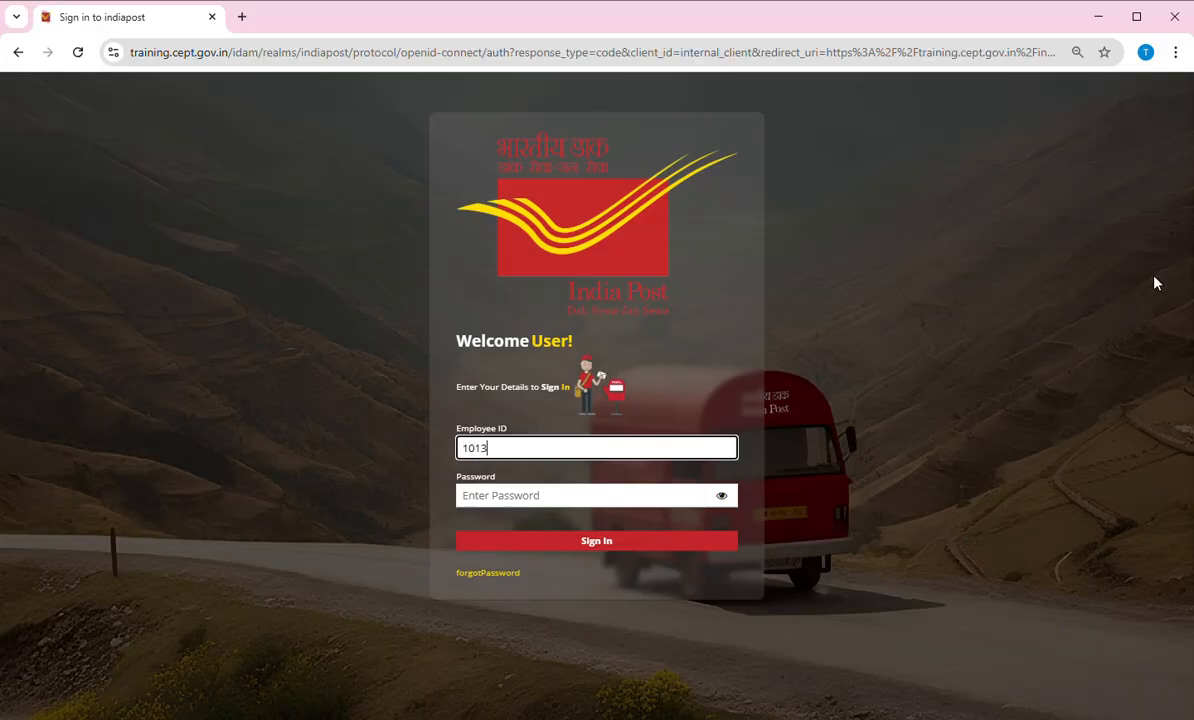
pyautogui.write('8633')
pyautogui.press('Tab')
pyautogui.write('*')
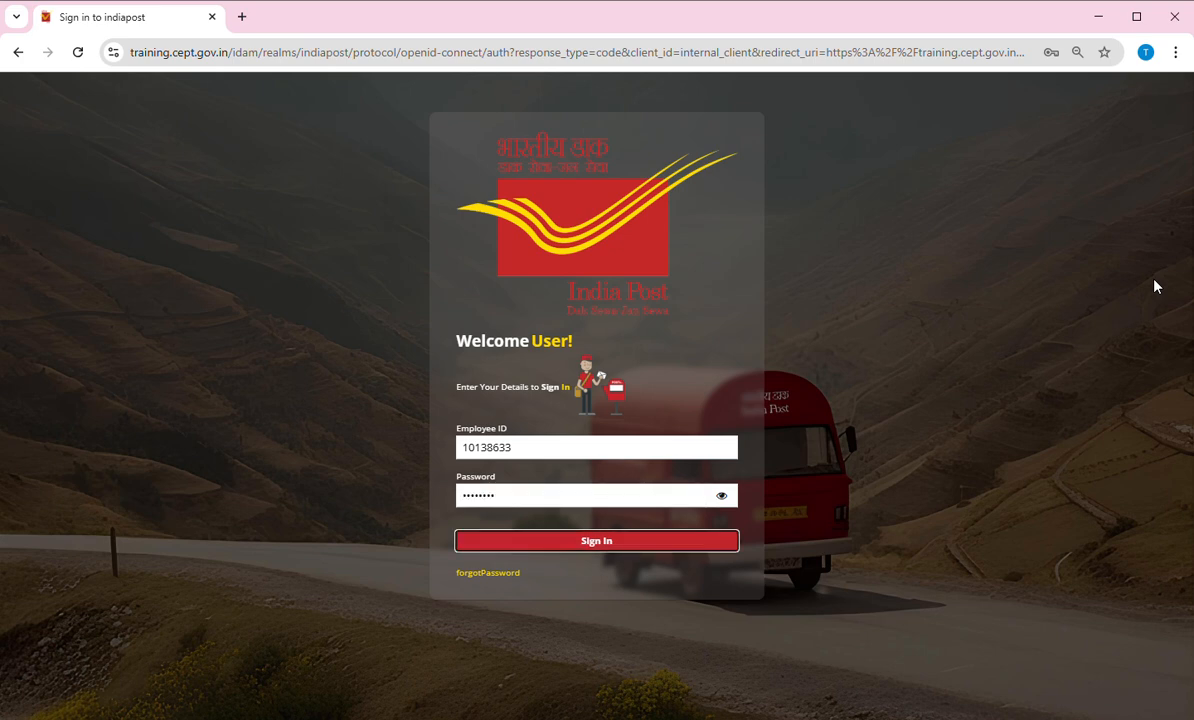
pyautogui.click(596, 540)
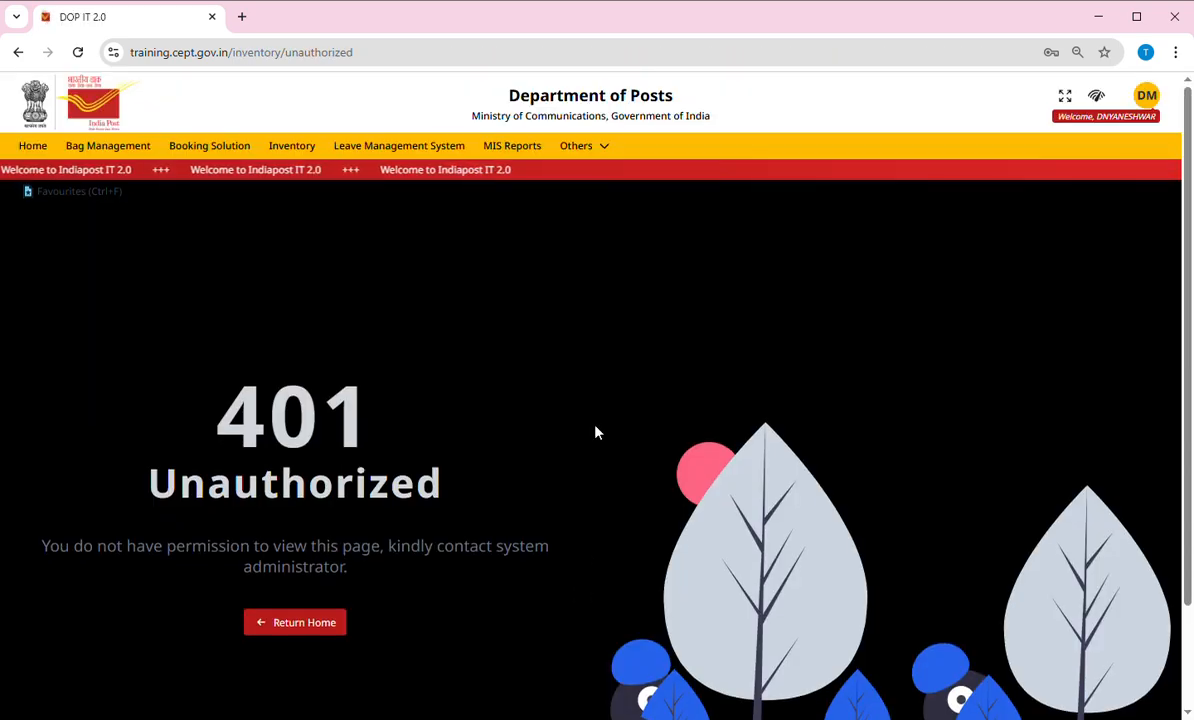
pyautogui.click(300, 149)
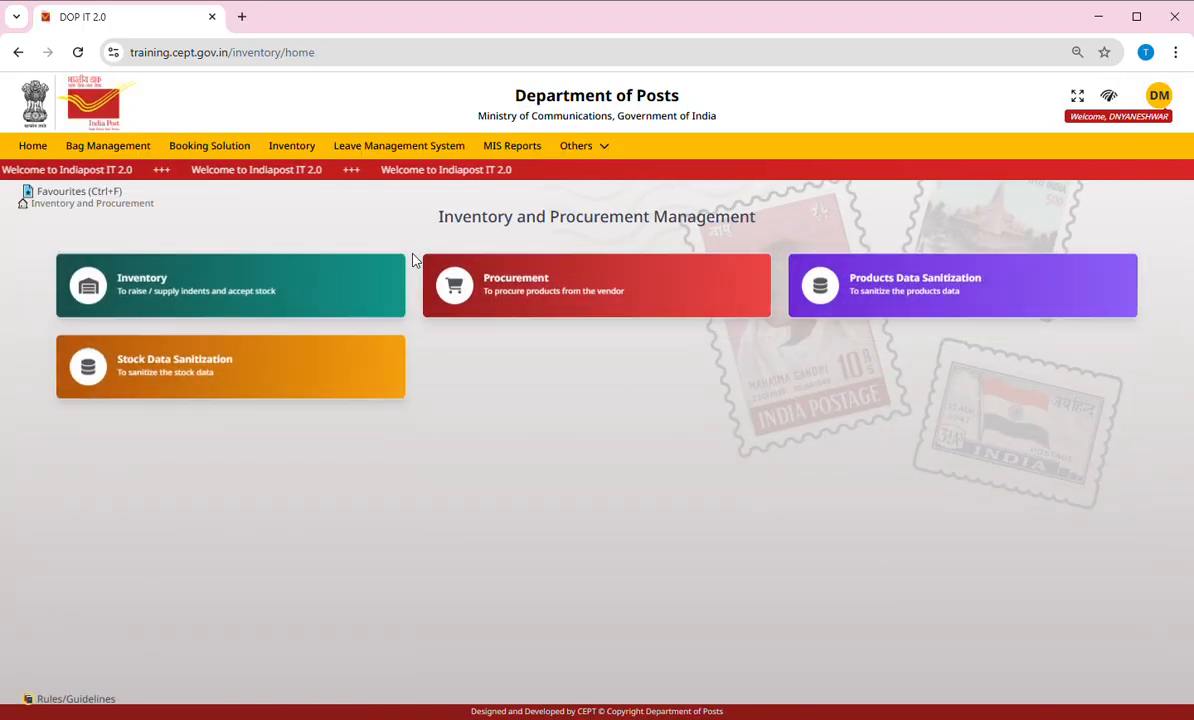
pyautogui.click(162, 308)
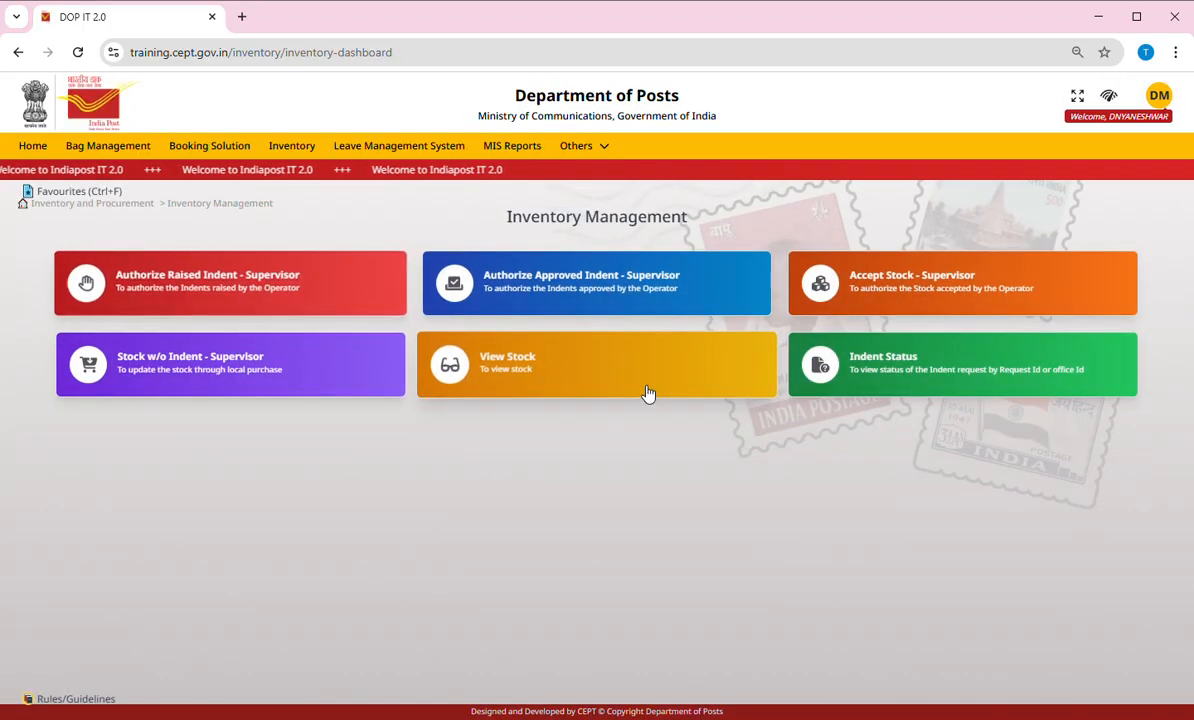
# - As supervisor, approve the operator's stock receipt for indent REQ_24660741_2, grand total 450
pyautogui.click(894, 284)
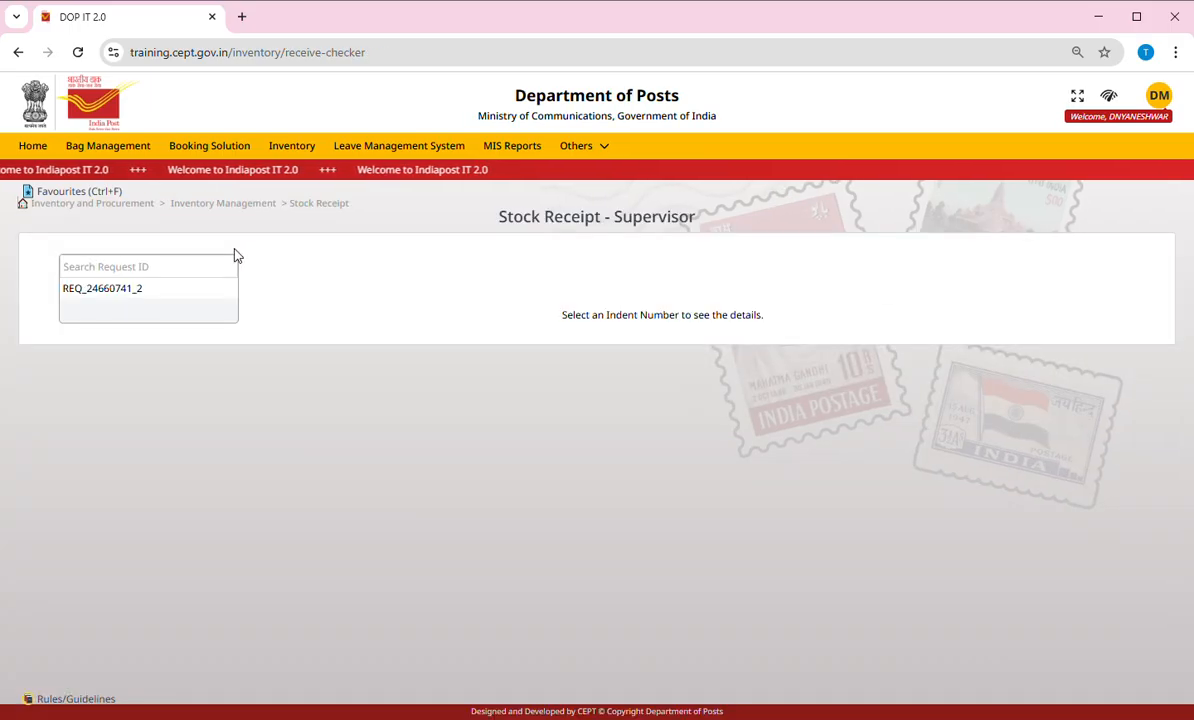
pyautogui.click(192, 292)
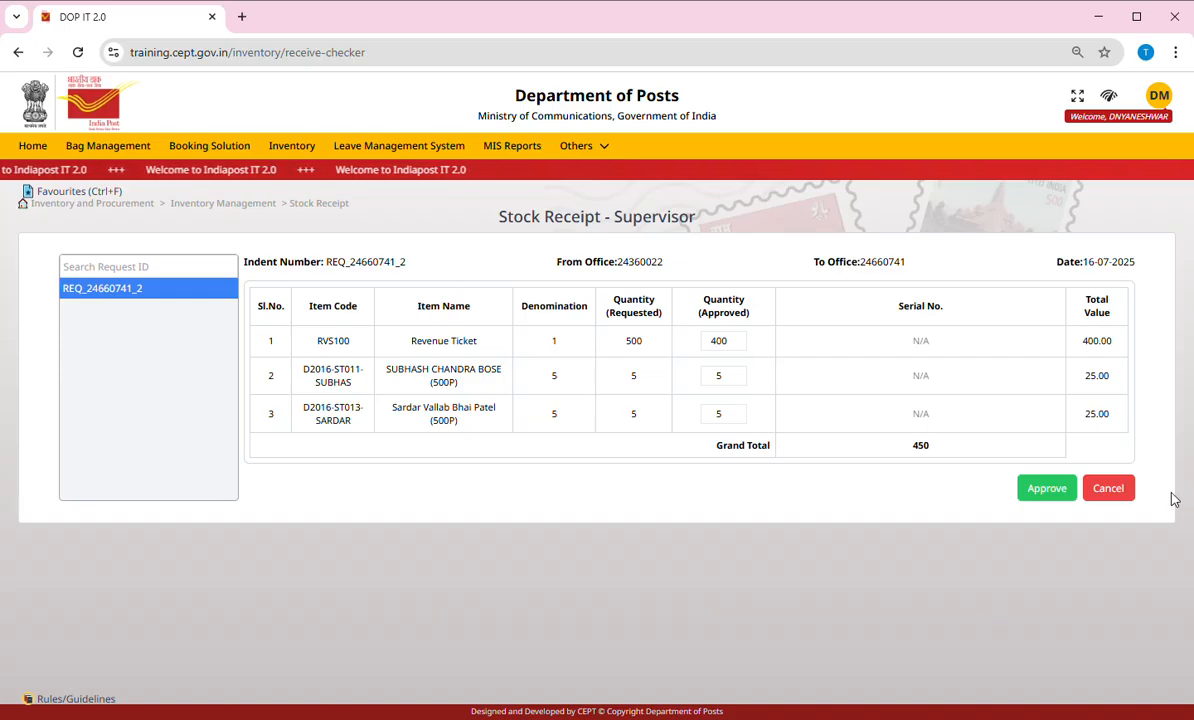
pyautogui.click(1046, 488)
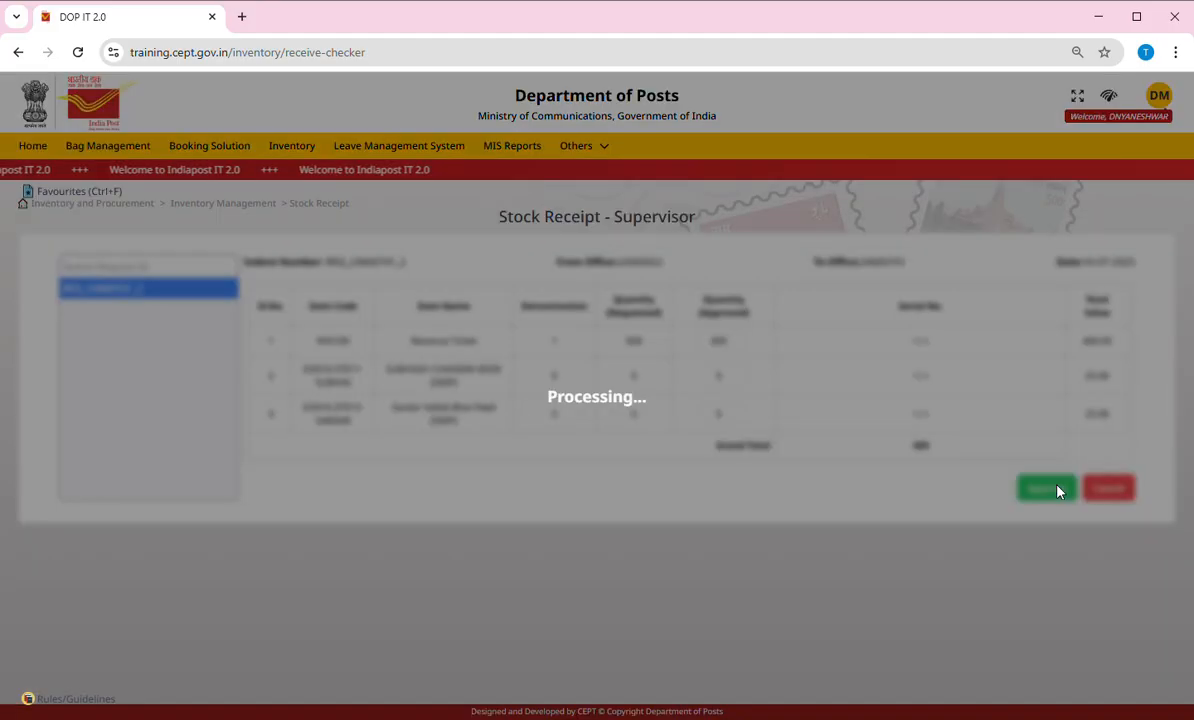